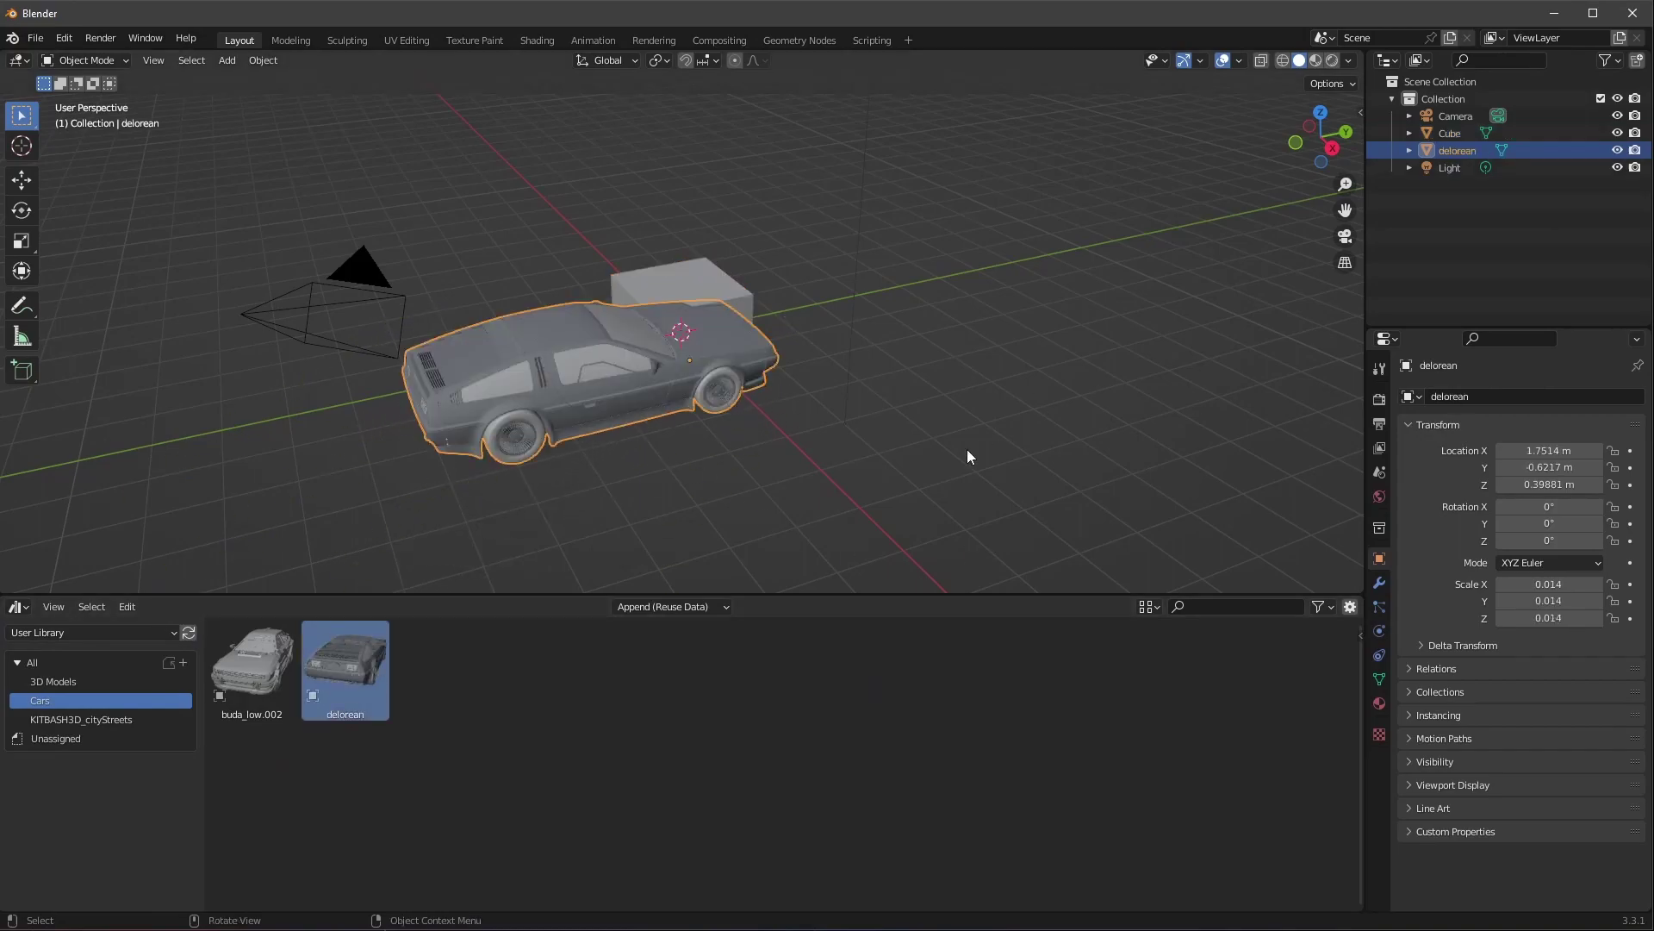
# Delete the default cube beside the car.
pyautogui.moveTo(853, 435); pyautogui.dragTo(729, 429, button='middle')
pyautogui.click(711, 383)
pyautogui.press('x')
pyautogui.click(723, 429)
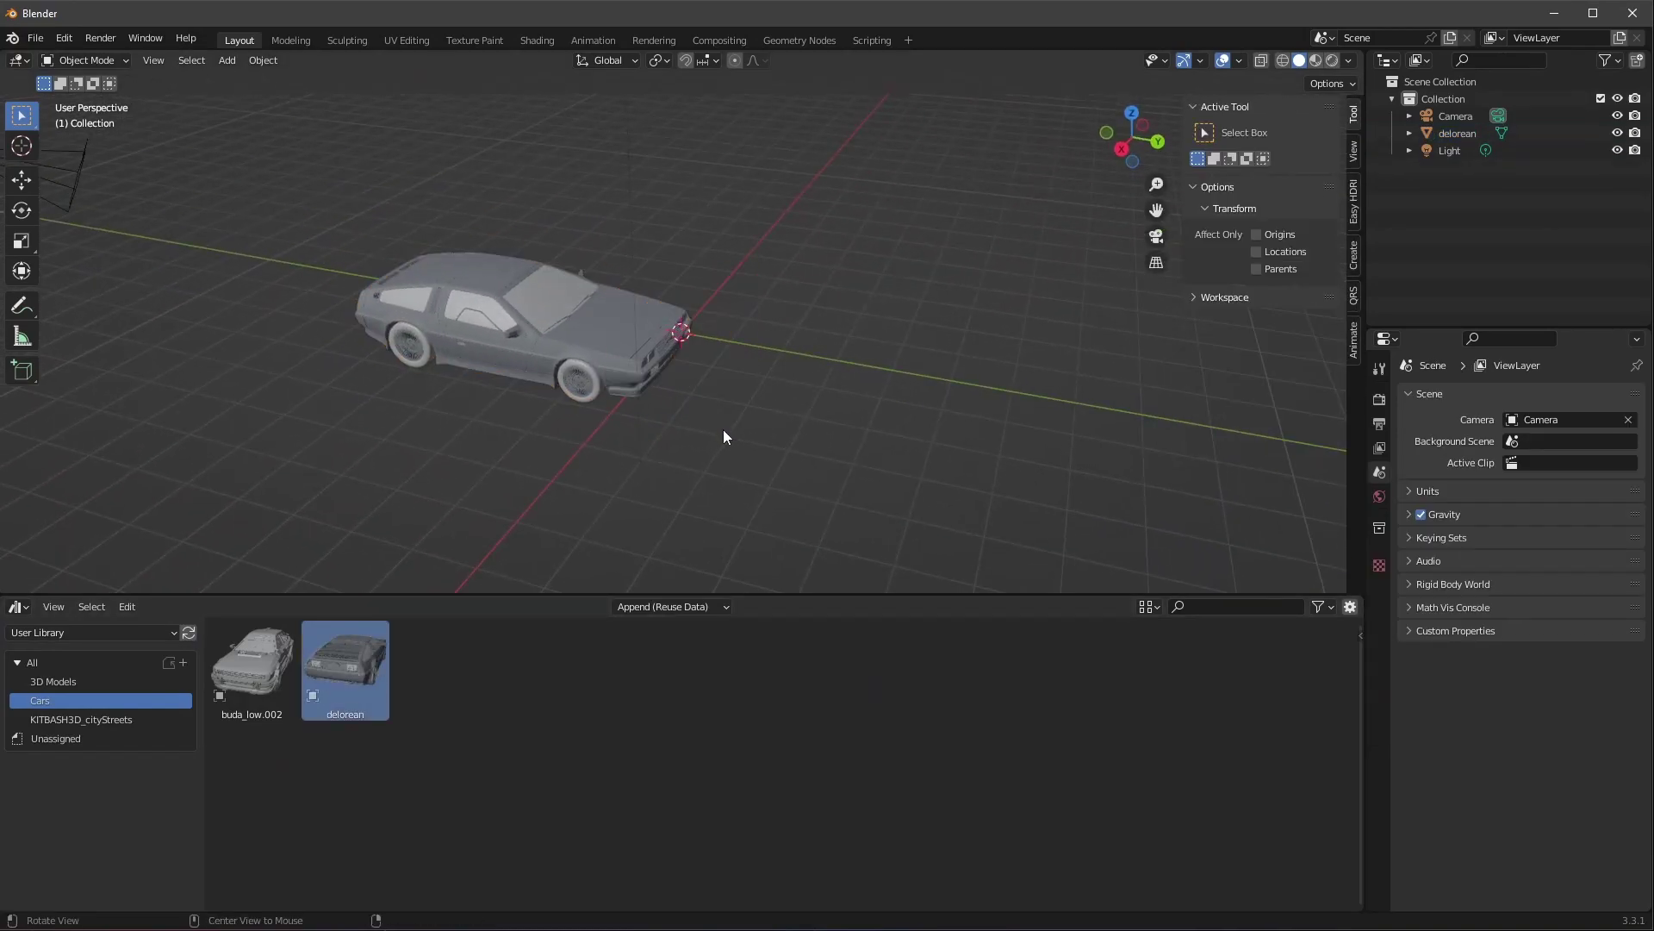
# Move the delorean in top view so the car's body is centered on the world origin.
pyautogui.click(646, 366)
pyautogui.moveTo(689, 362); pyautogui.dragTo(732, 379, button='middle')
pyautogui.press('KP_7')
pyautogui.press('g')
pyautogui.click(763, 292)
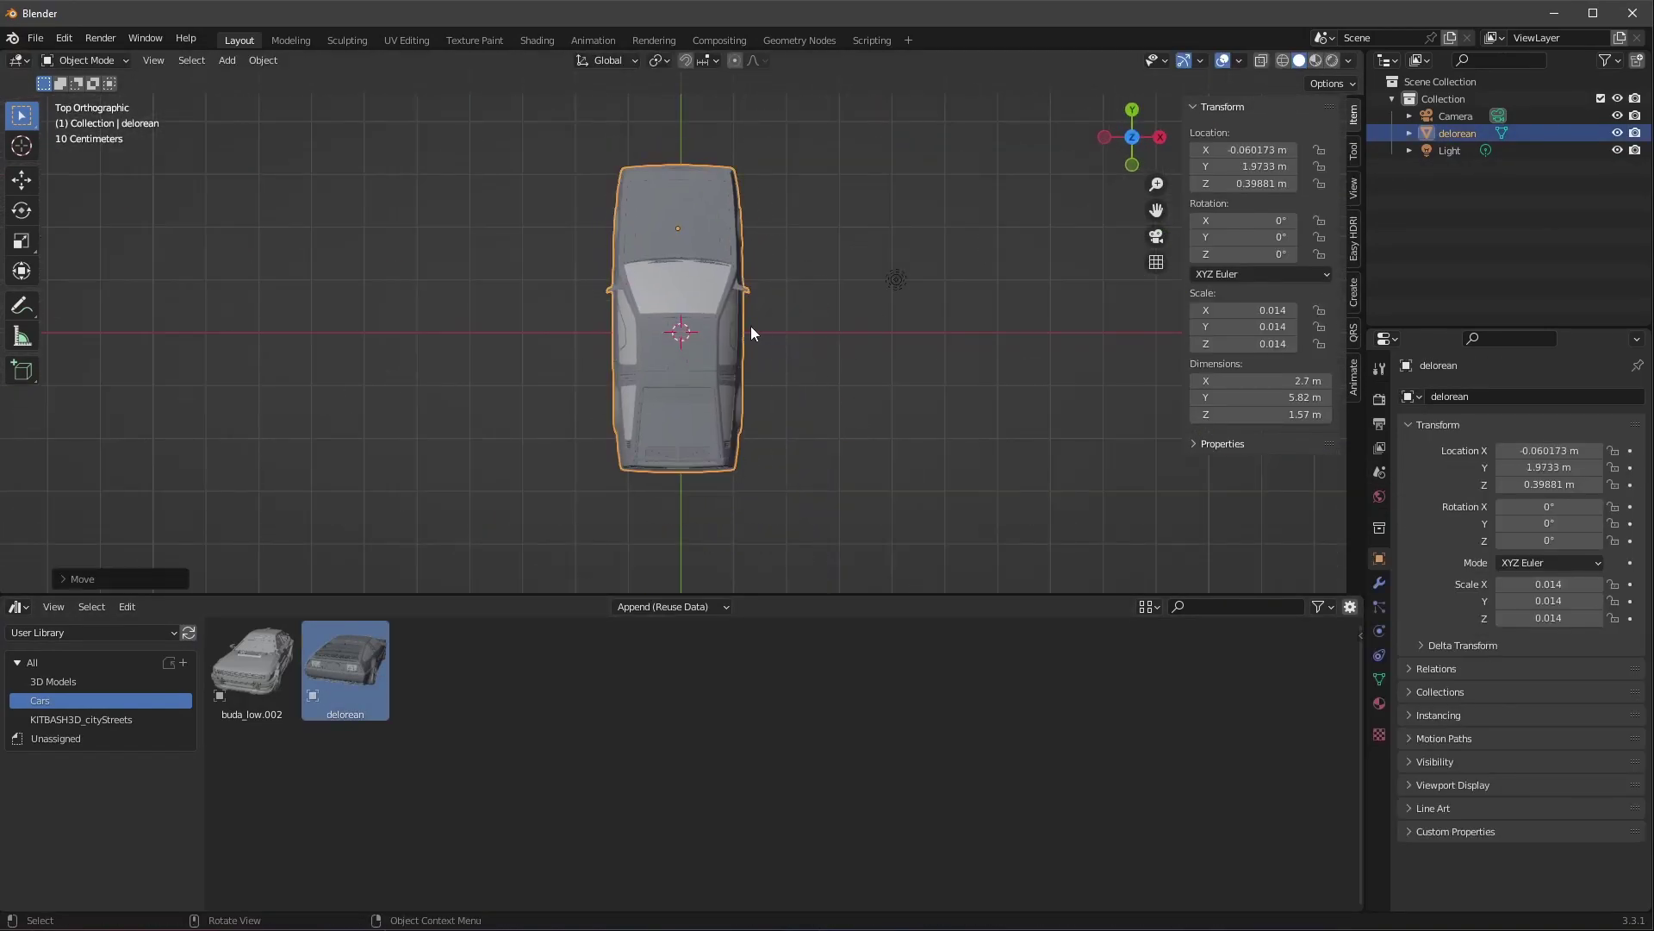
pyautogui.press('g')
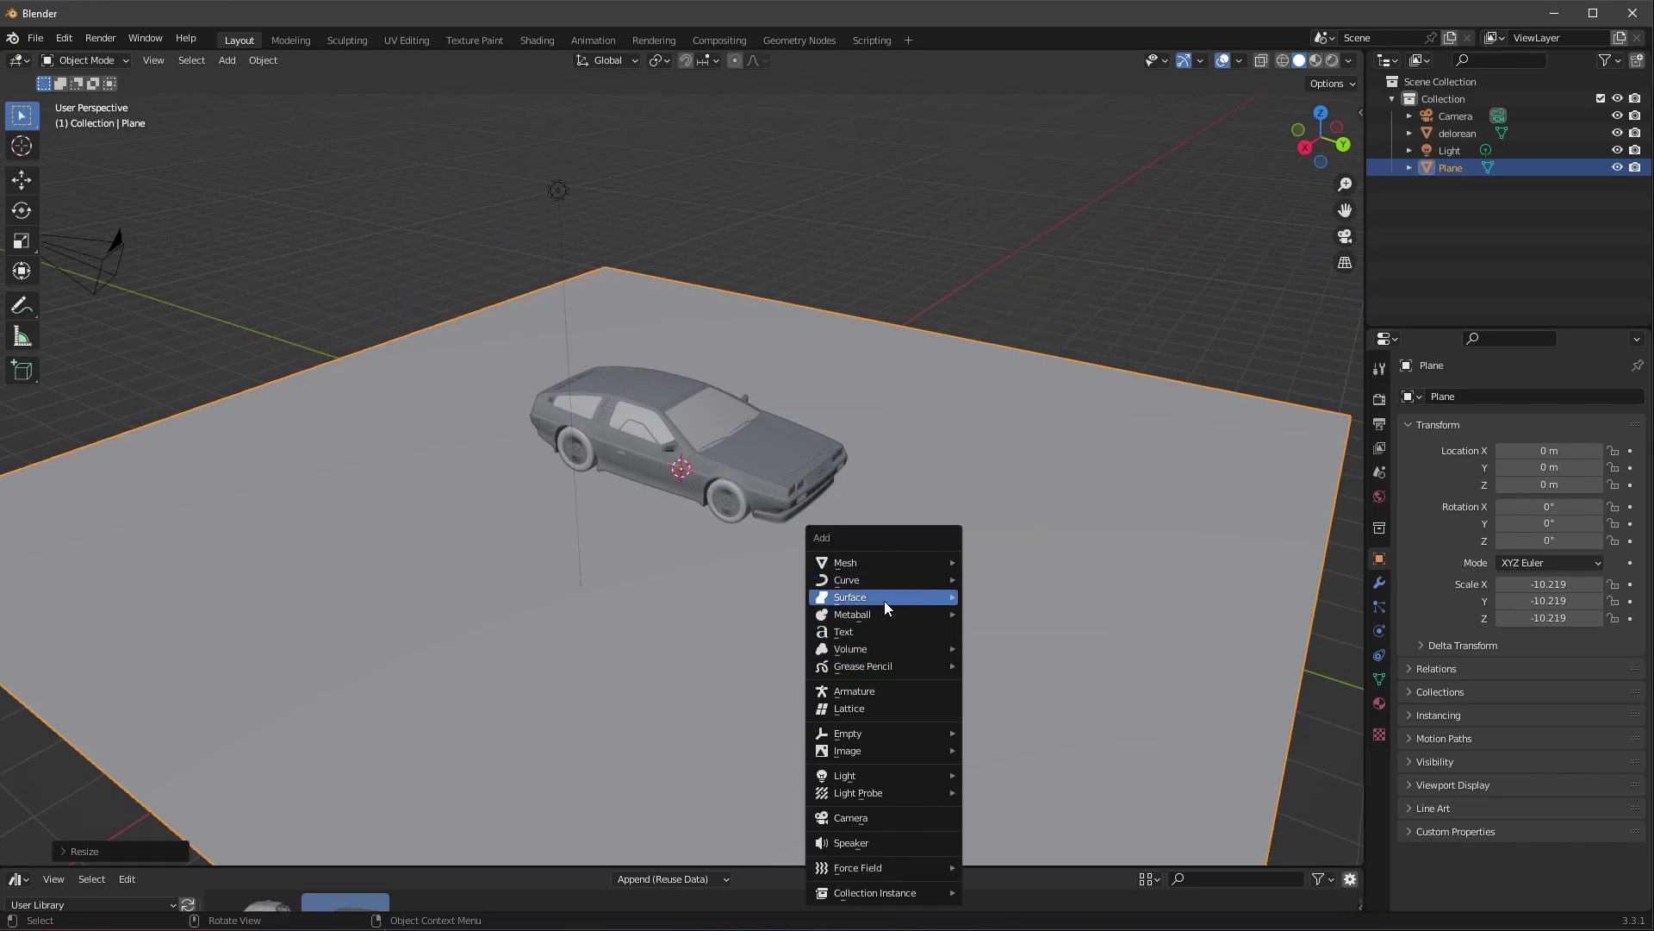
# Add a rectangle curve and scale it up evenly until it frames the car on the floor plane.
pyautogui.moveTo(885, 577)
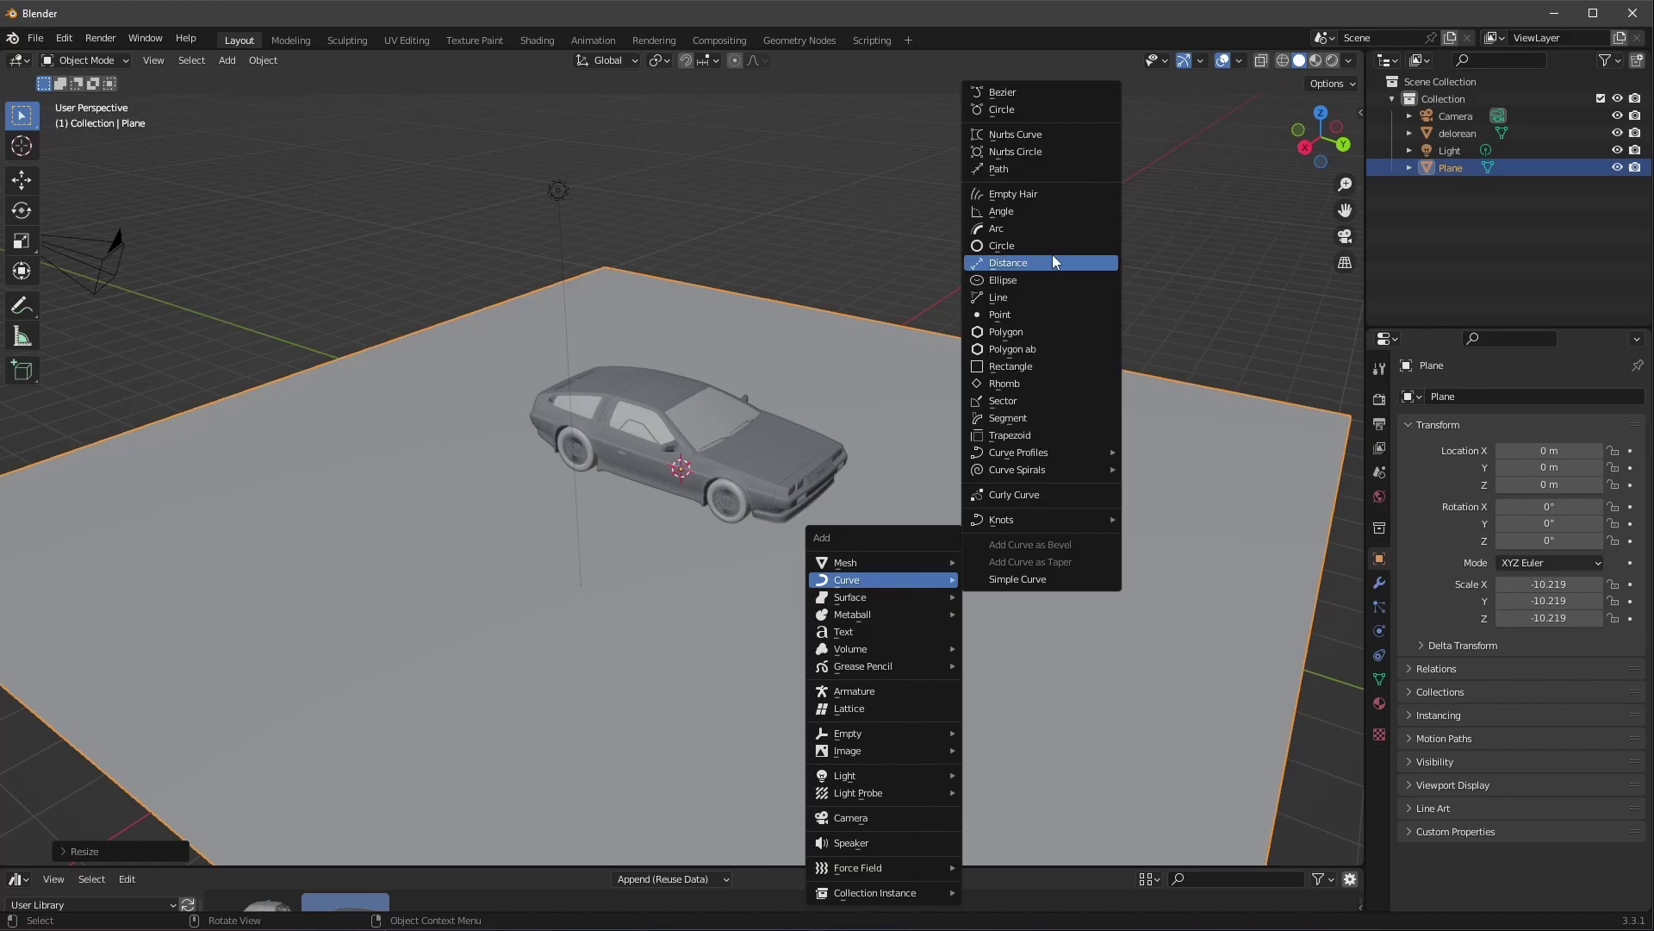
pyautogui.click(1009, 365)
pyautogui.press('s')
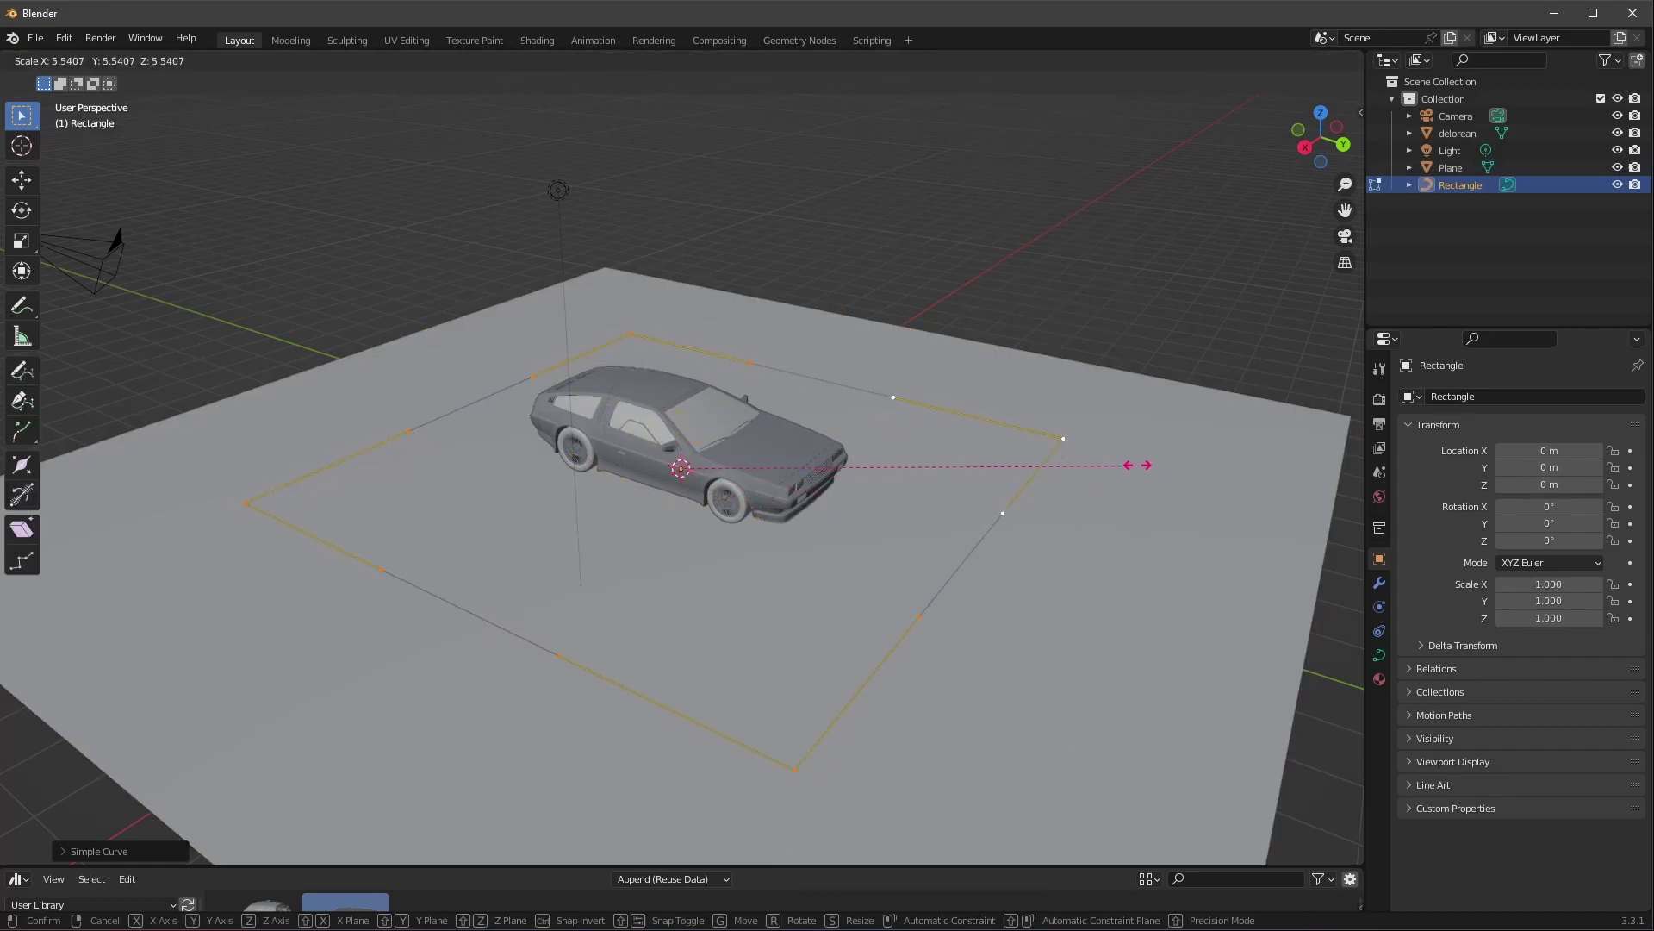
pyautogui.click(1060, 485)
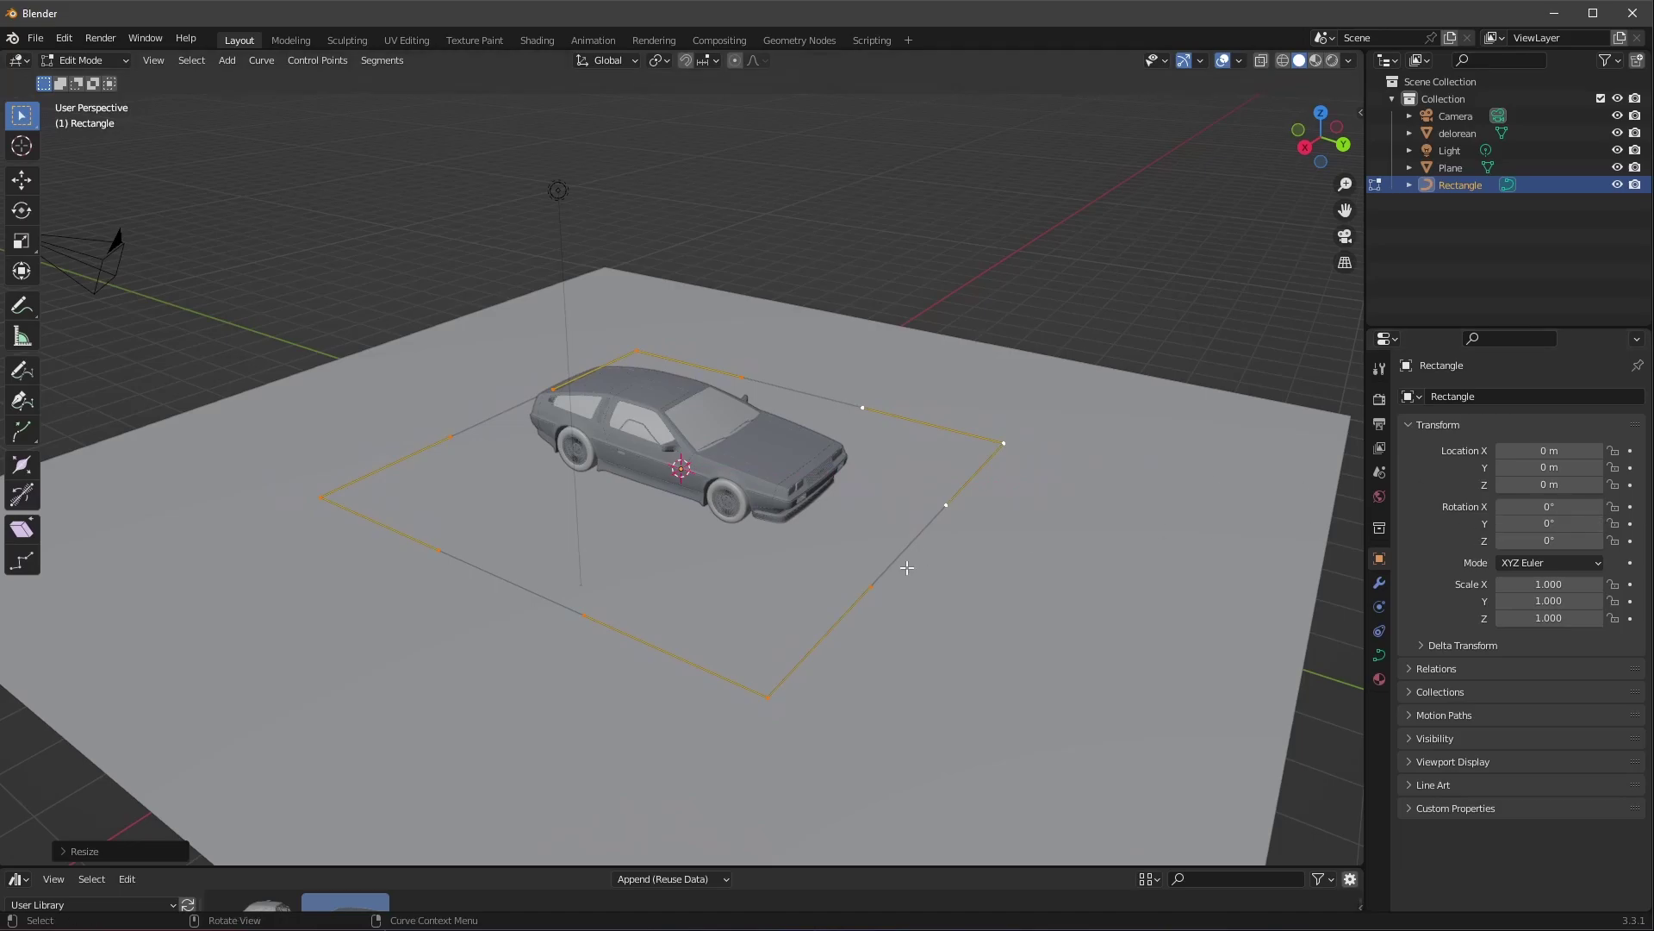
# Set the rectangle curve's fill mode to Full and its round bevel depth to 0.04 m.
pyautogui.click(1378, 656)
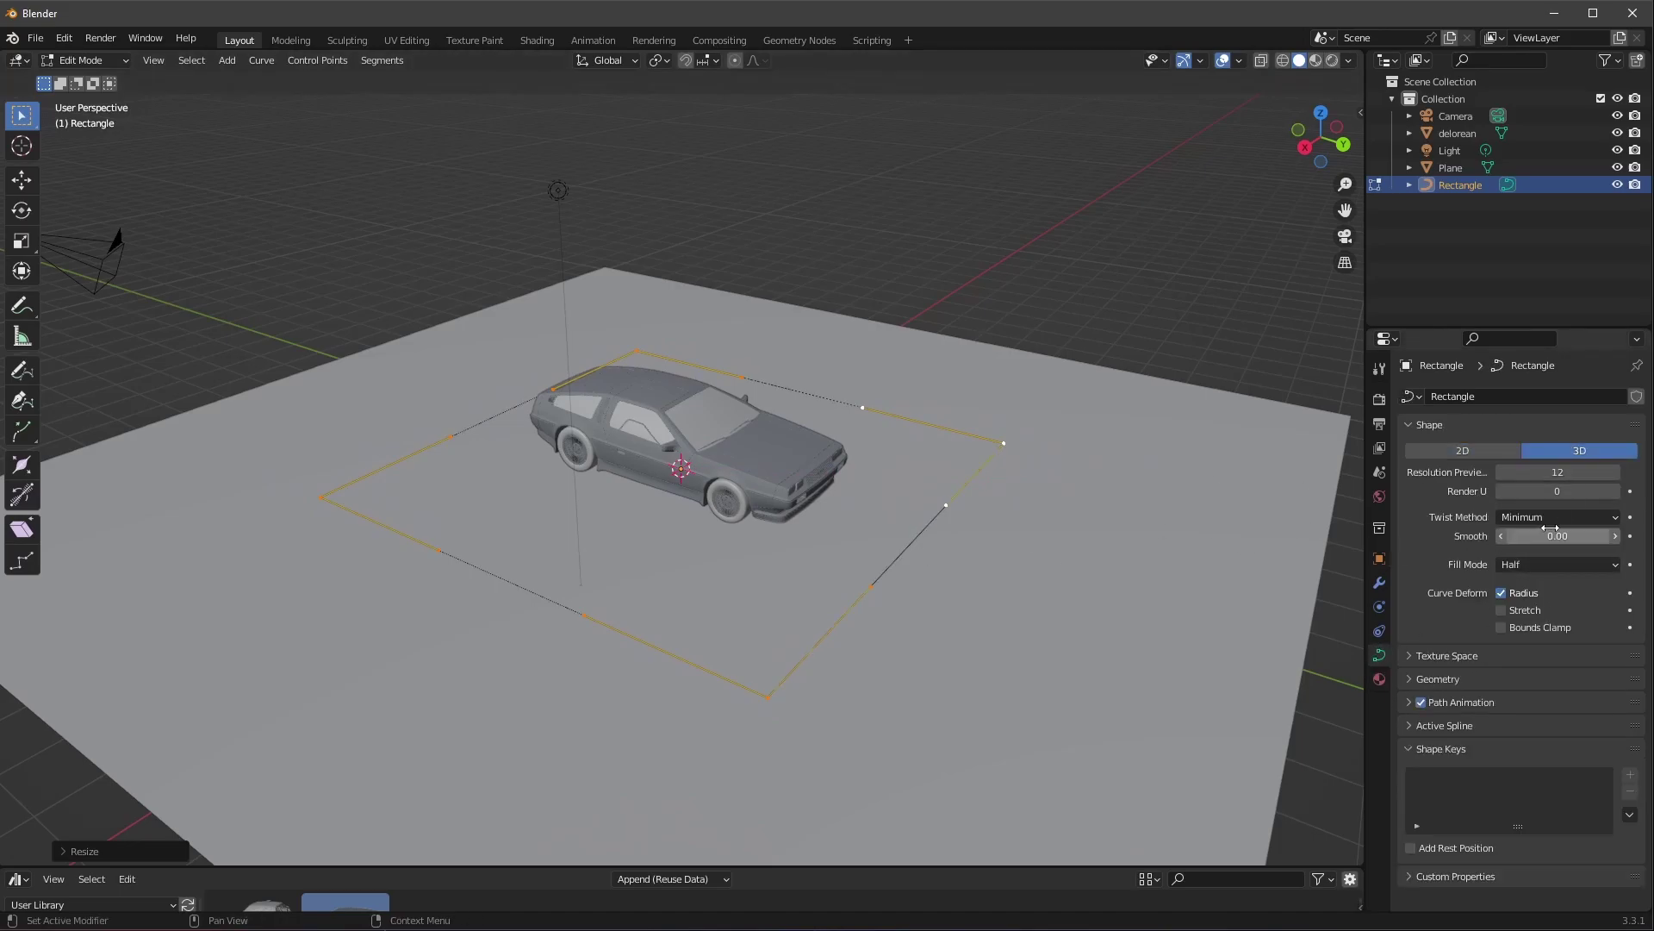
pyautogui.click(1543, 566)
pyautogui.click(1539, 591)
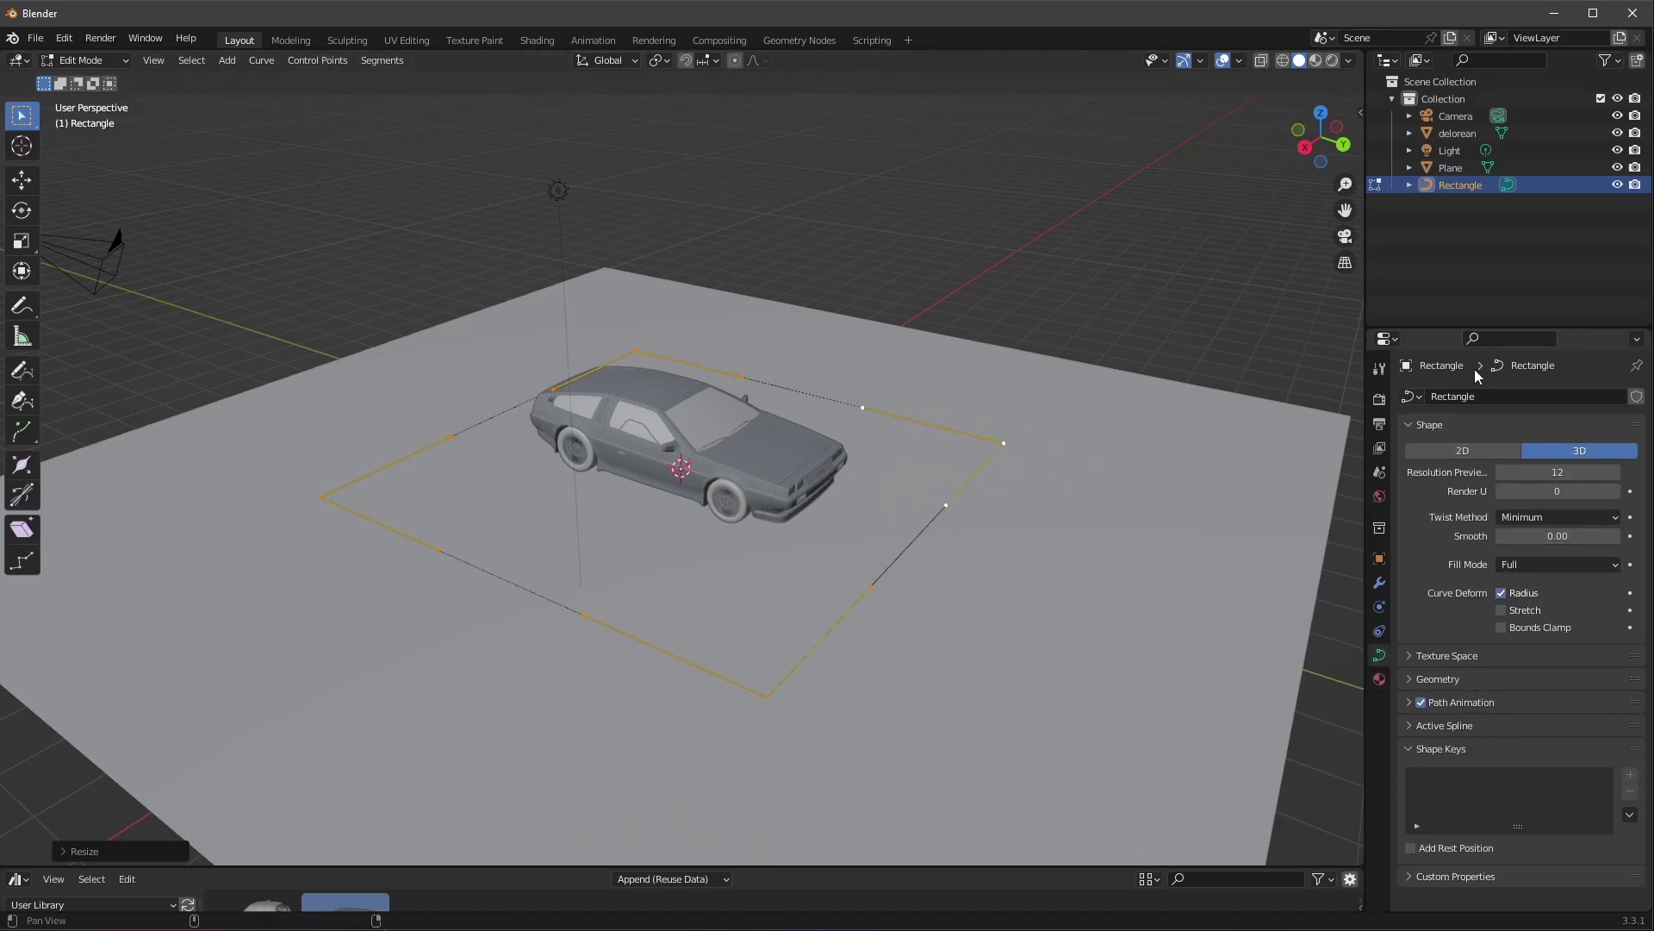
pyautogui.click(1409, 680)
pyautogui.moveTo(1409, 679); pyautogui.dragTo(1497, 469, button='middle')
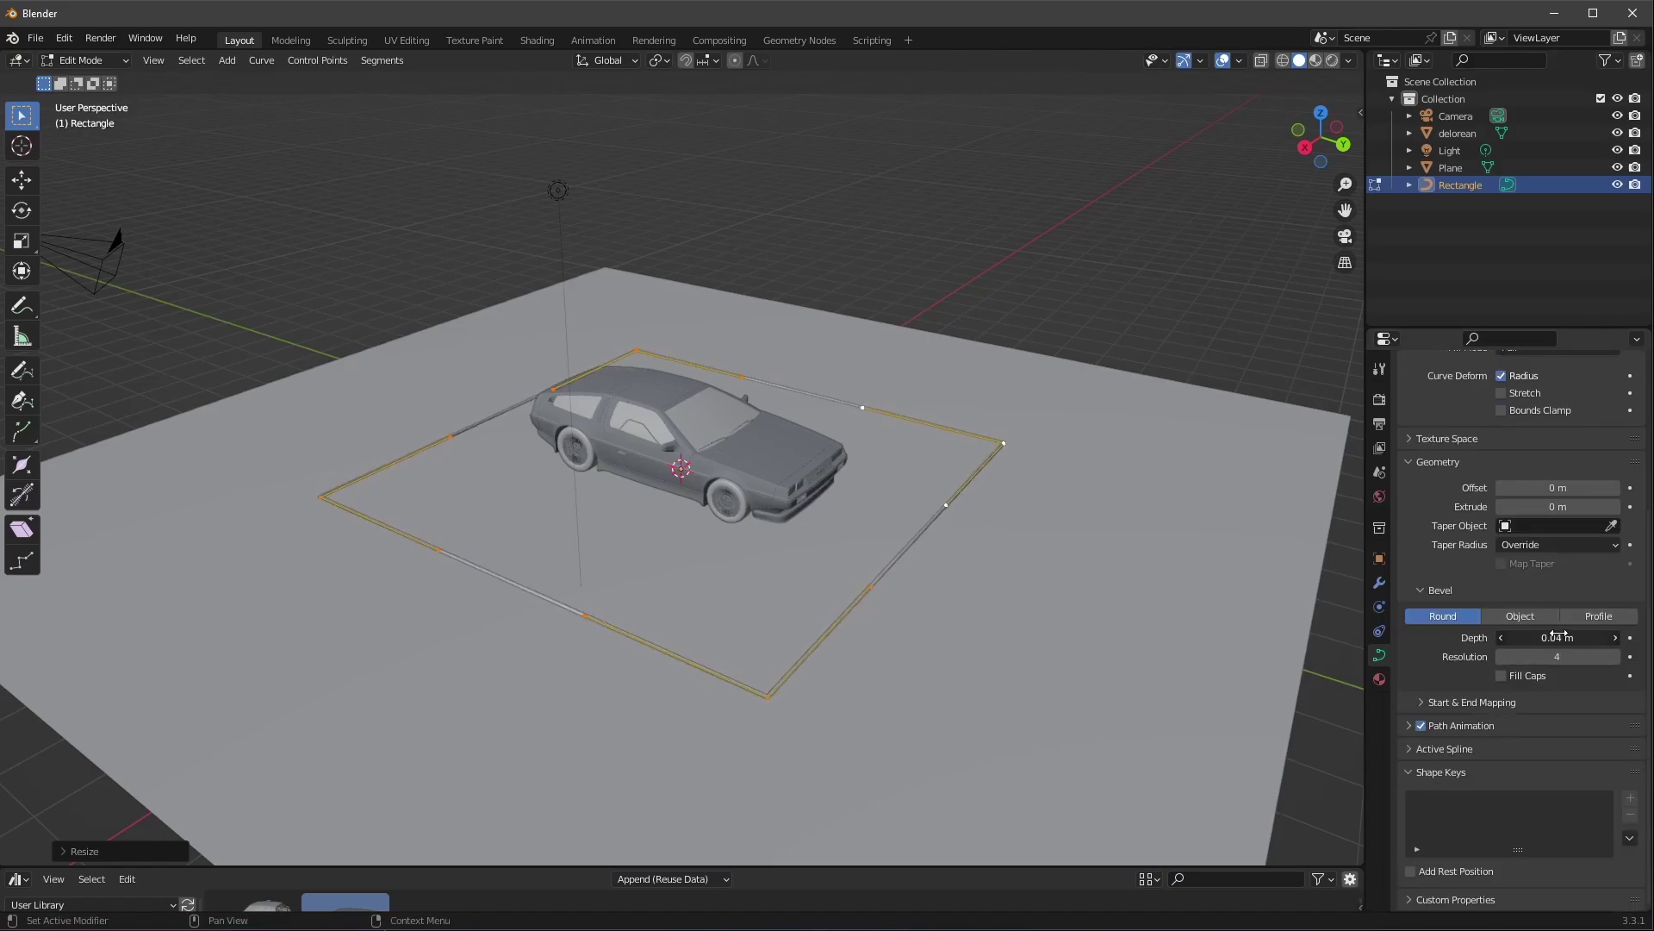
pyautogui.moveTo(1114, 398); pyautogui.dragTo(1085, 376, button='middle')
pyautogui.scroll(2, 871, 568)
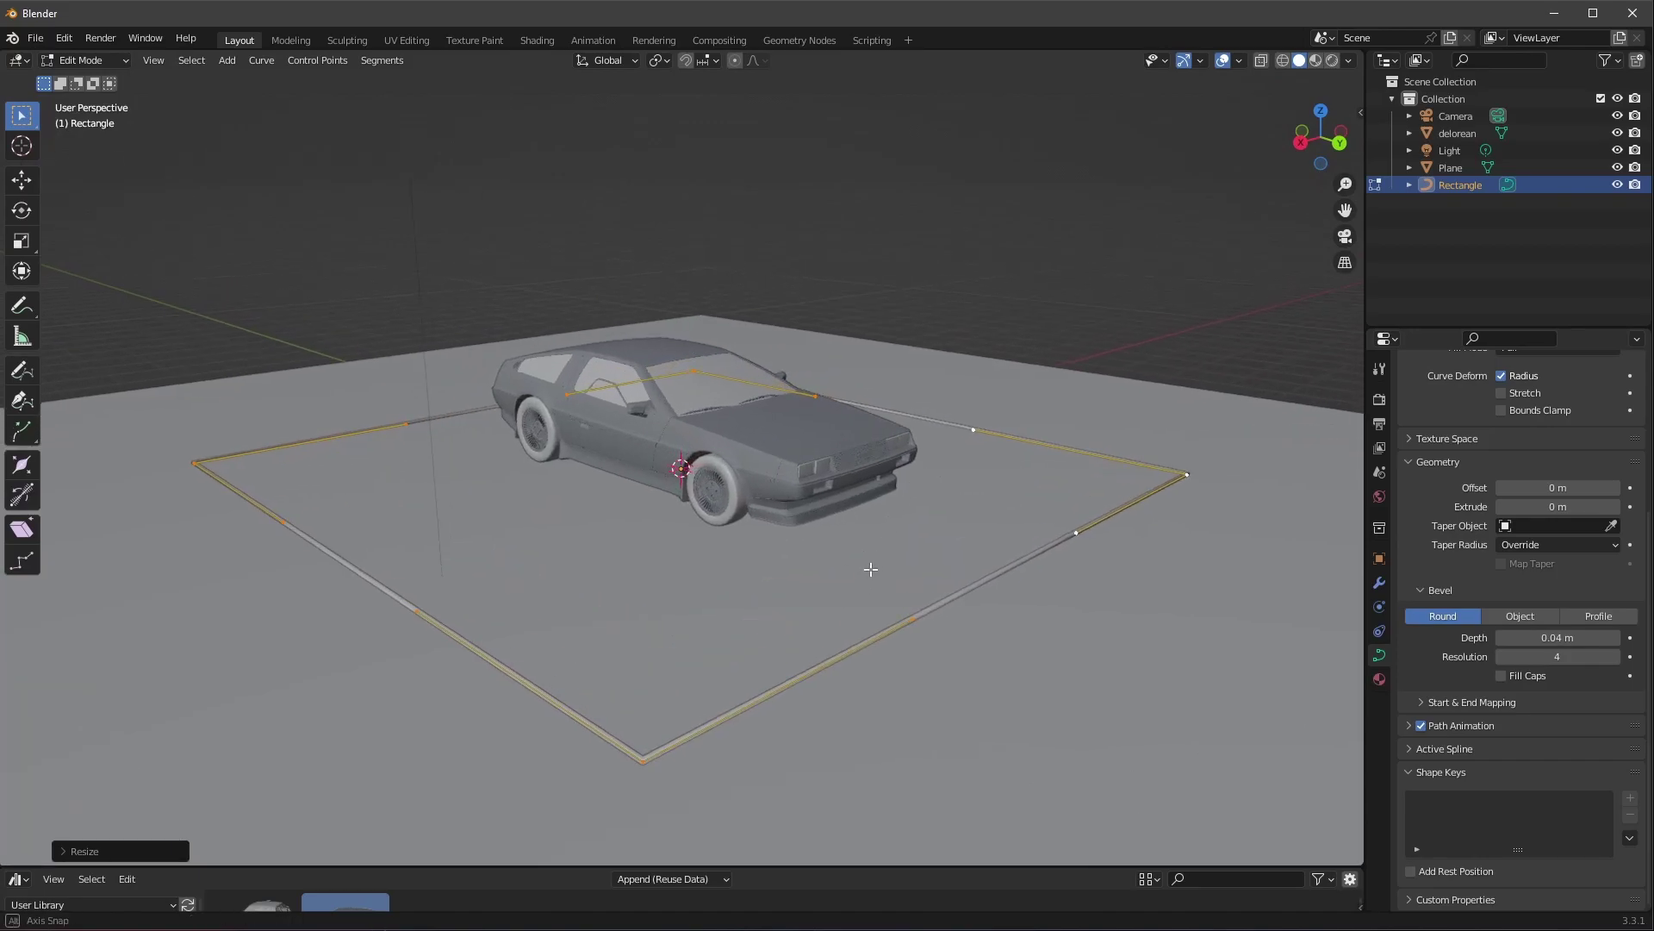
pyautogui.moveTo(872, 568); pyautogui.dragTo(879, 620, button='middle')
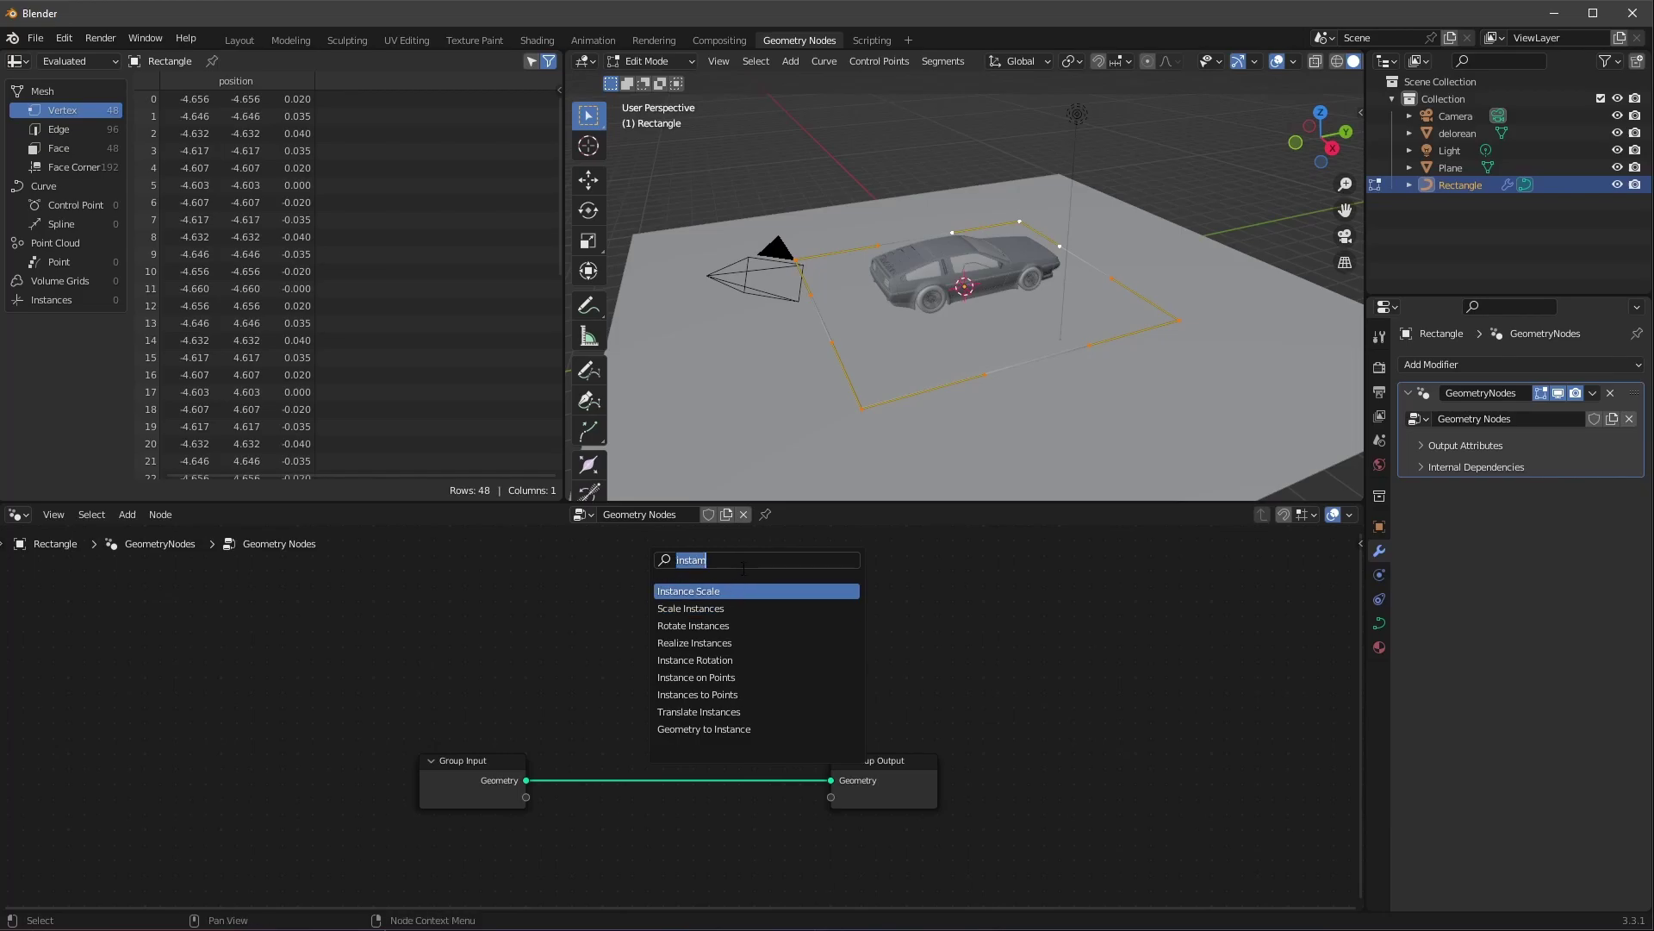
# Add an Instance on Points node and a Mesh Line node to the rectangle's Geometry Nodes tree.
pyautogui.click(748, 591)
pyautogui.click(797, 581)
pyautogui.hotkey('shift', 'a')
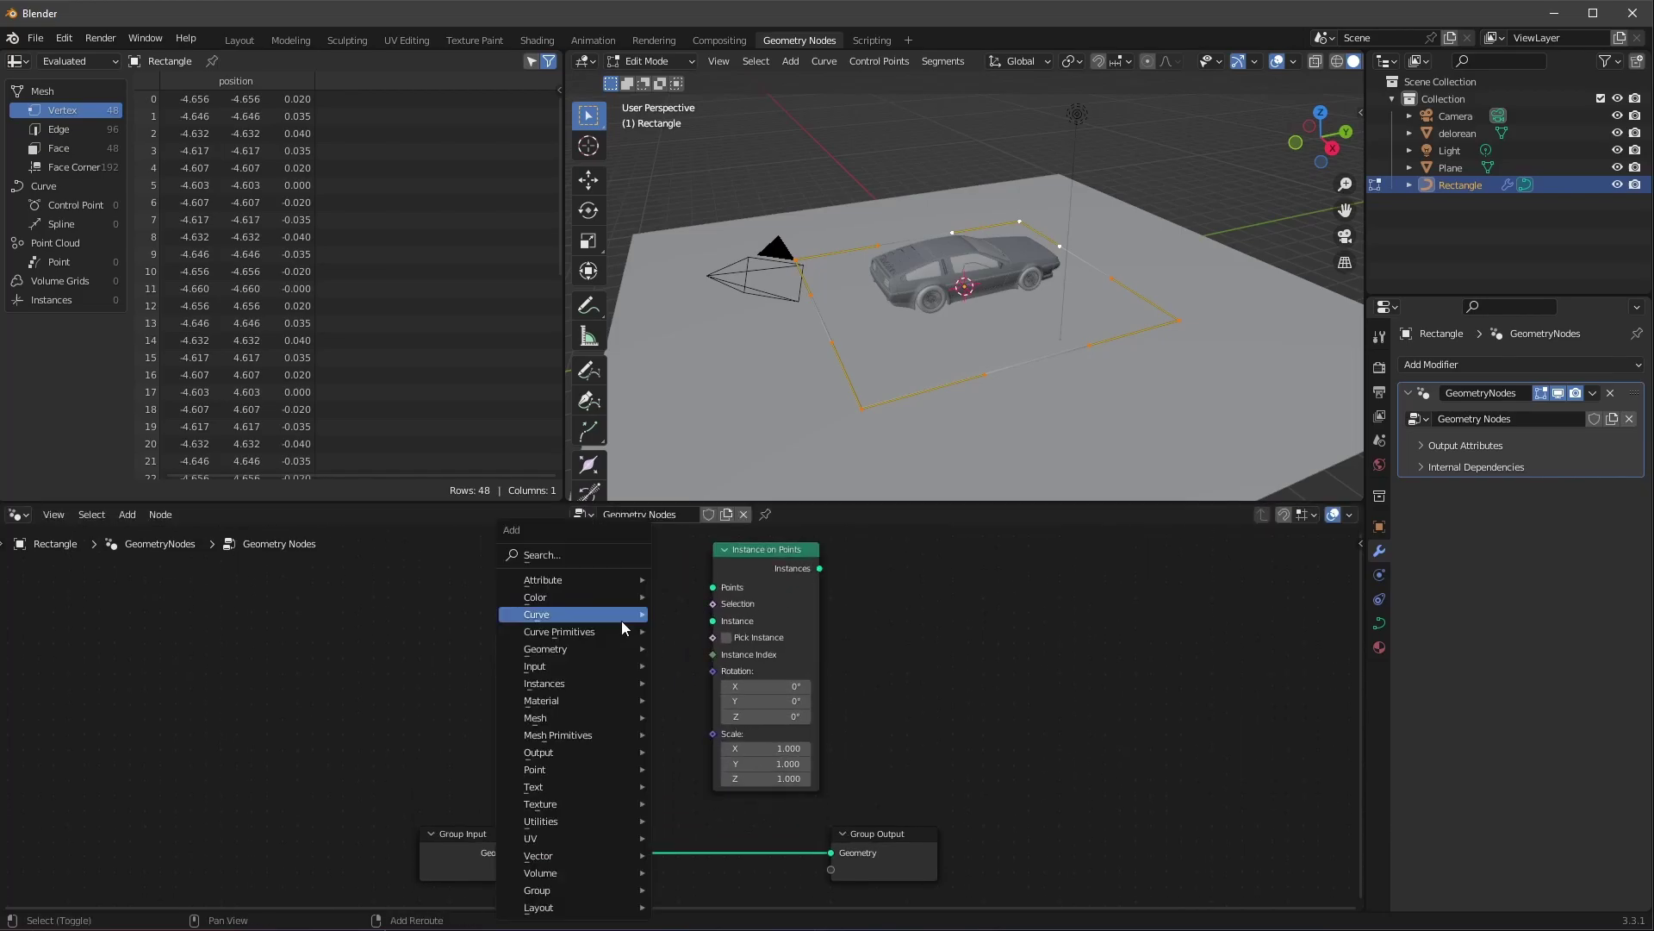
pyautogui.click(599, 558)
pyautogui.press('Return')
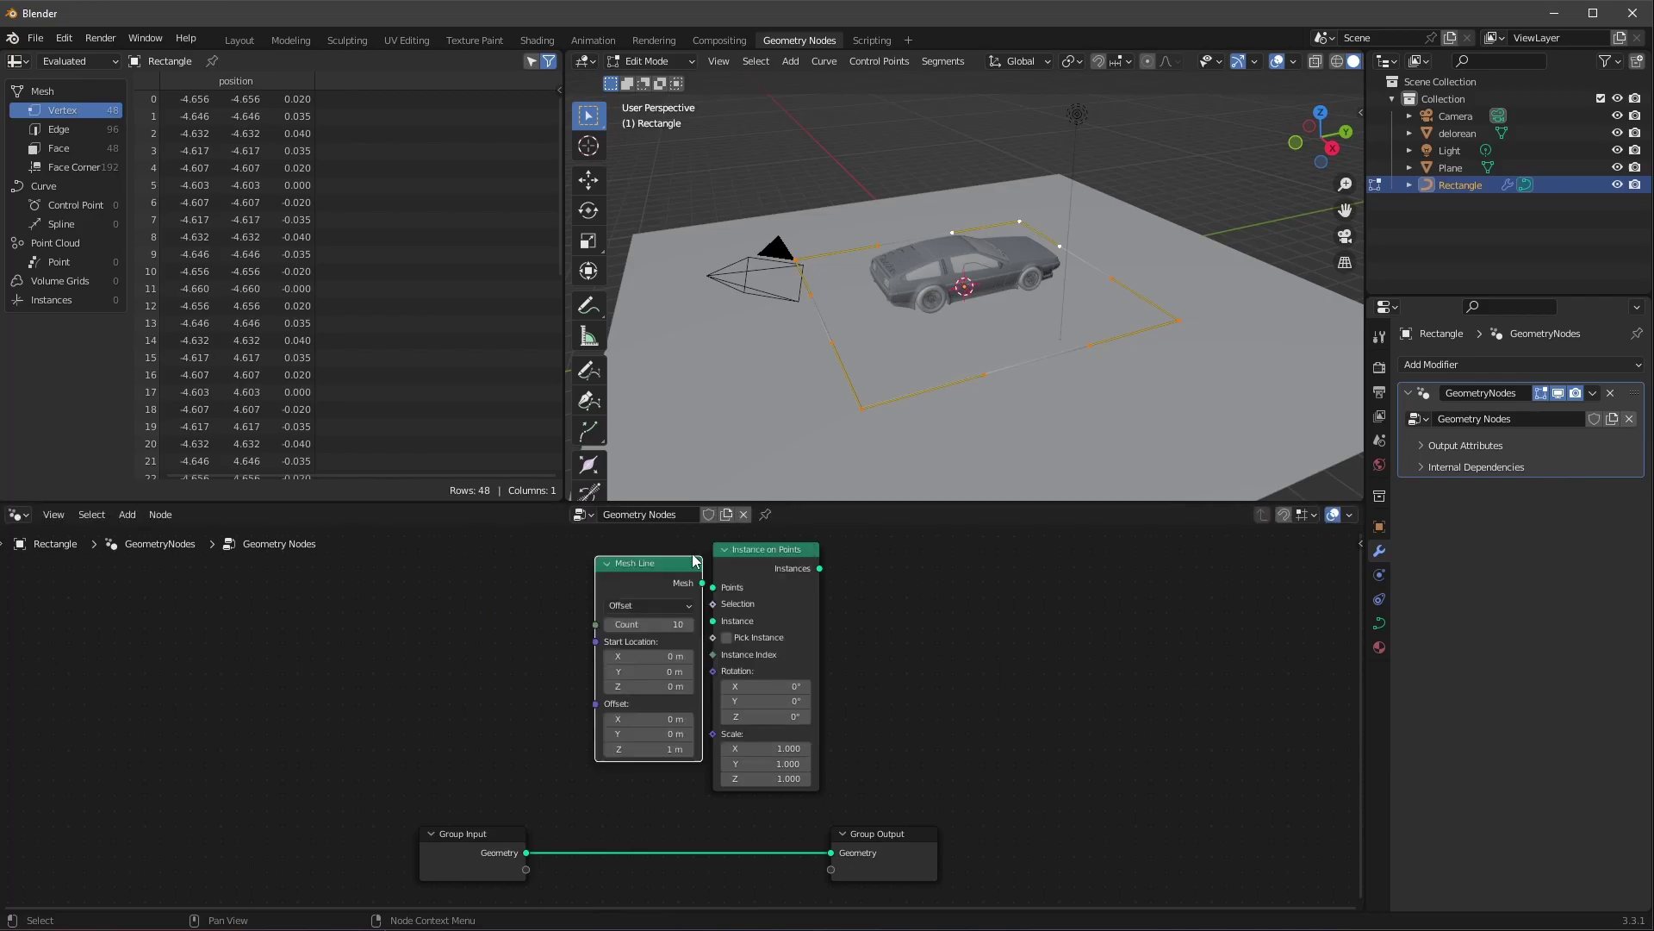
# Place the Mesh Line node and wire it to Points, the input geometry to Instance, and the instances to the group output.
pyautogui.click(509, 565)
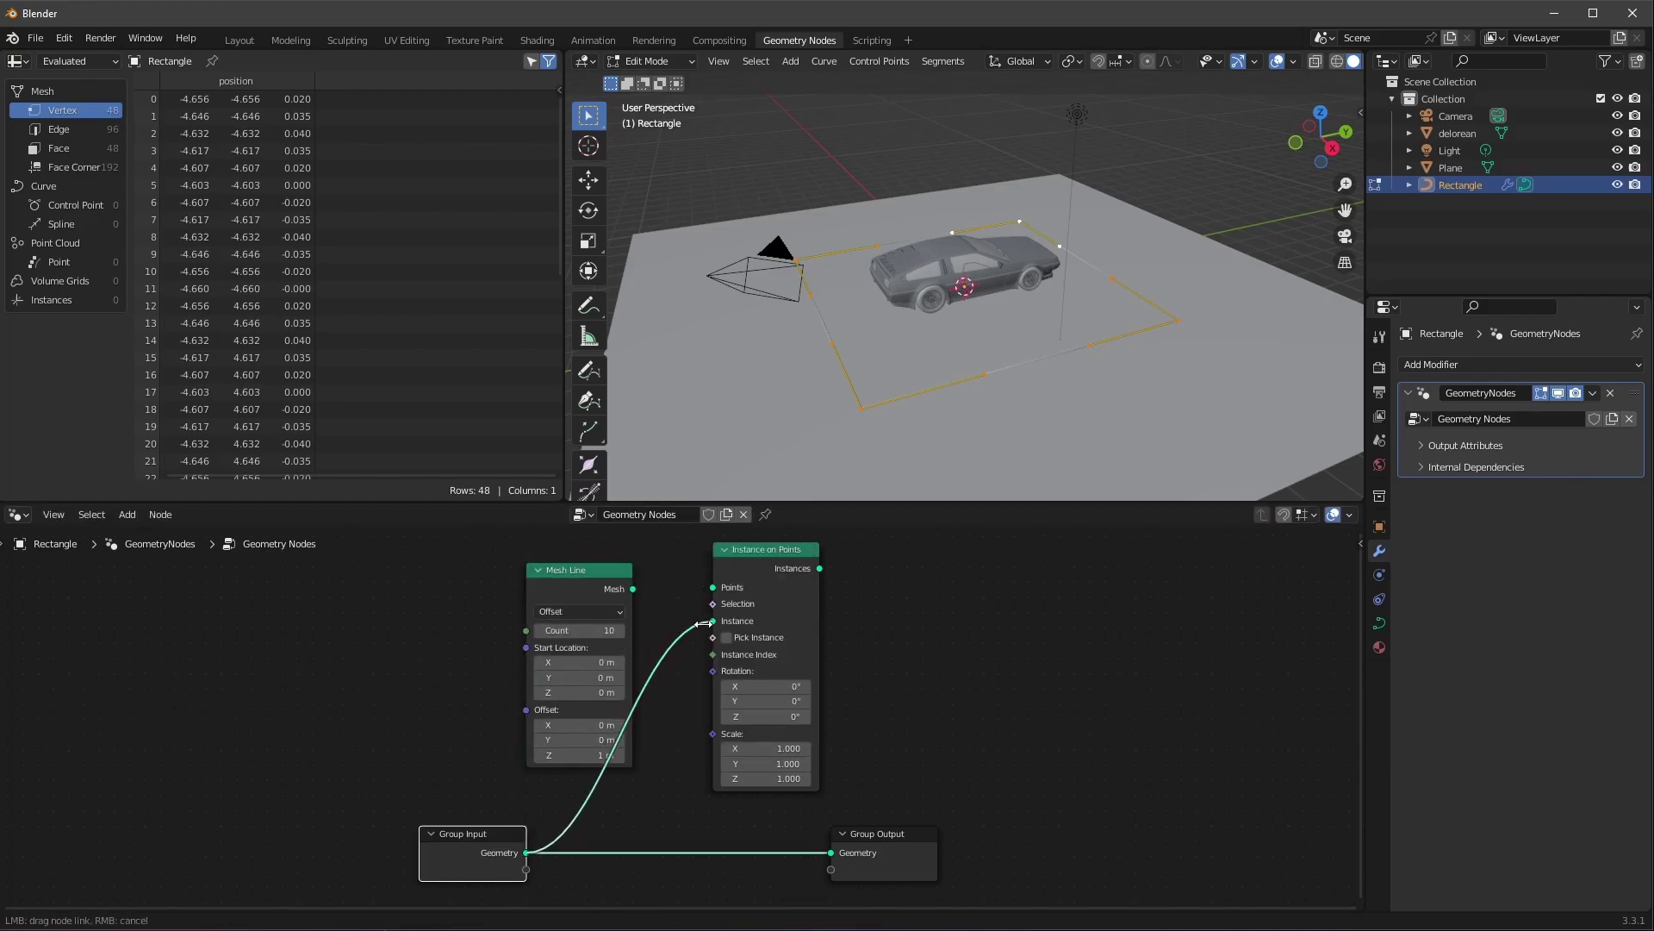
pyautogui.moveTo(634, 589); pyautogui.dragTo(713, 587)
pyautogui.moveTo(820, 568); pyautogui.dragTo(830, 851)
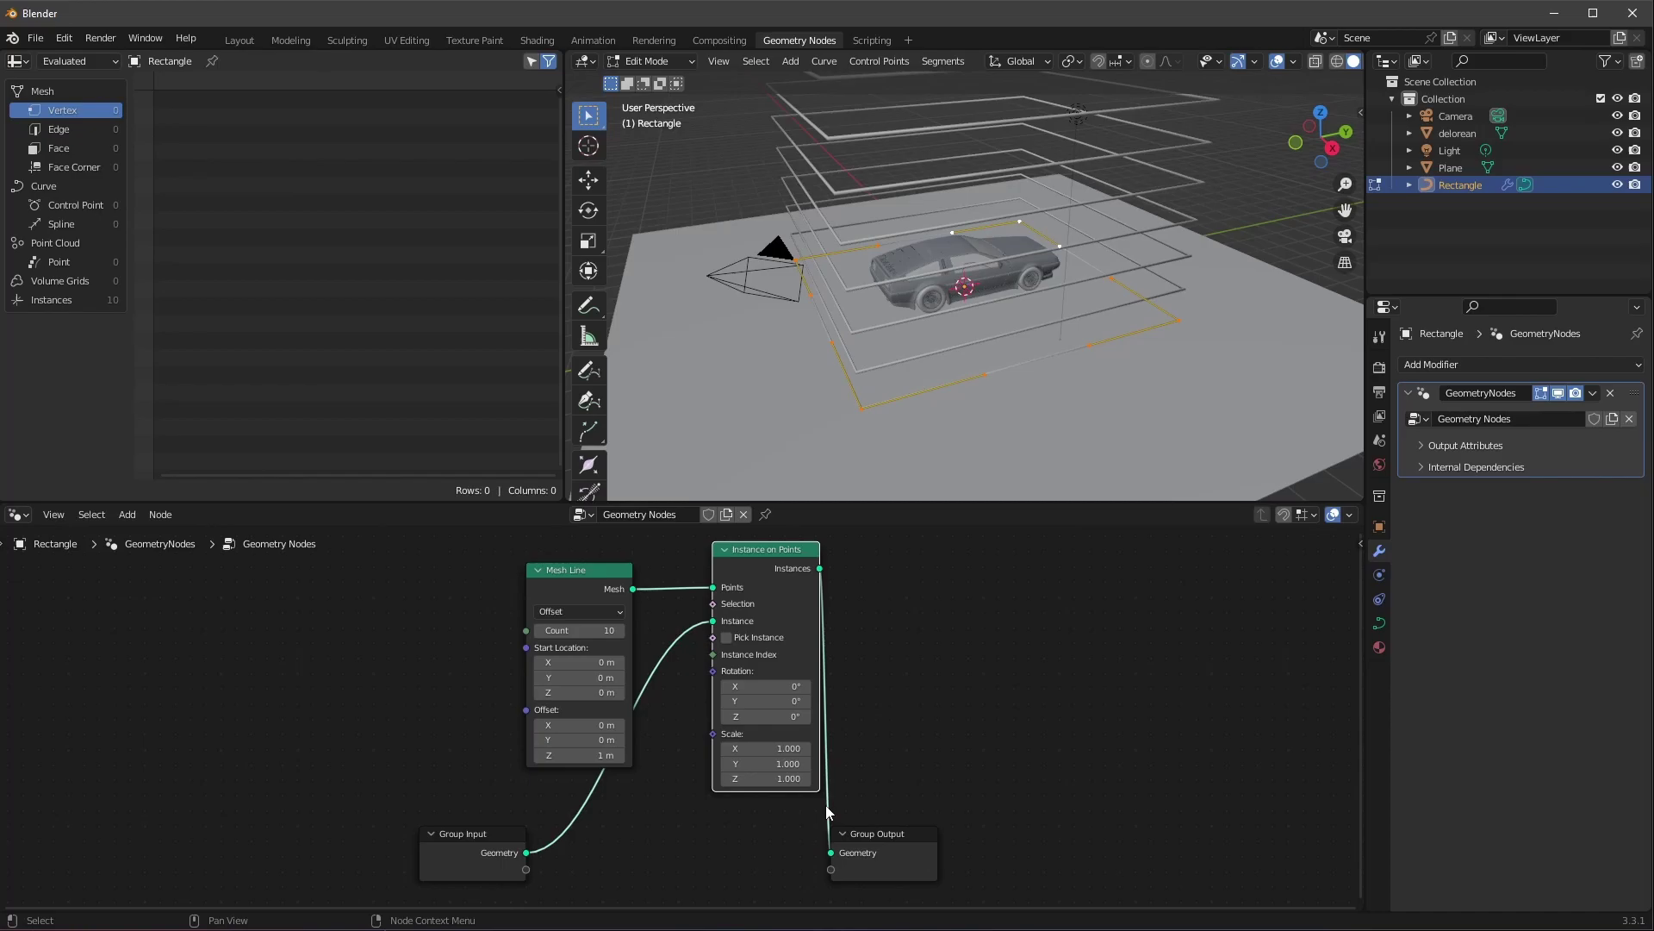
# Switch the Mesh Line to End Points with an end location Z of 7.3 m and a count of 5.
pyautogui.click(602, 645)
pyautogui.moveTo(585, 775); pyautogui.dragTo(655, 774)
pyautogui.moveTo(913, 370); pyautogui.dragTo(963, 336, button='middle')
pyautogui.click(603, 649)
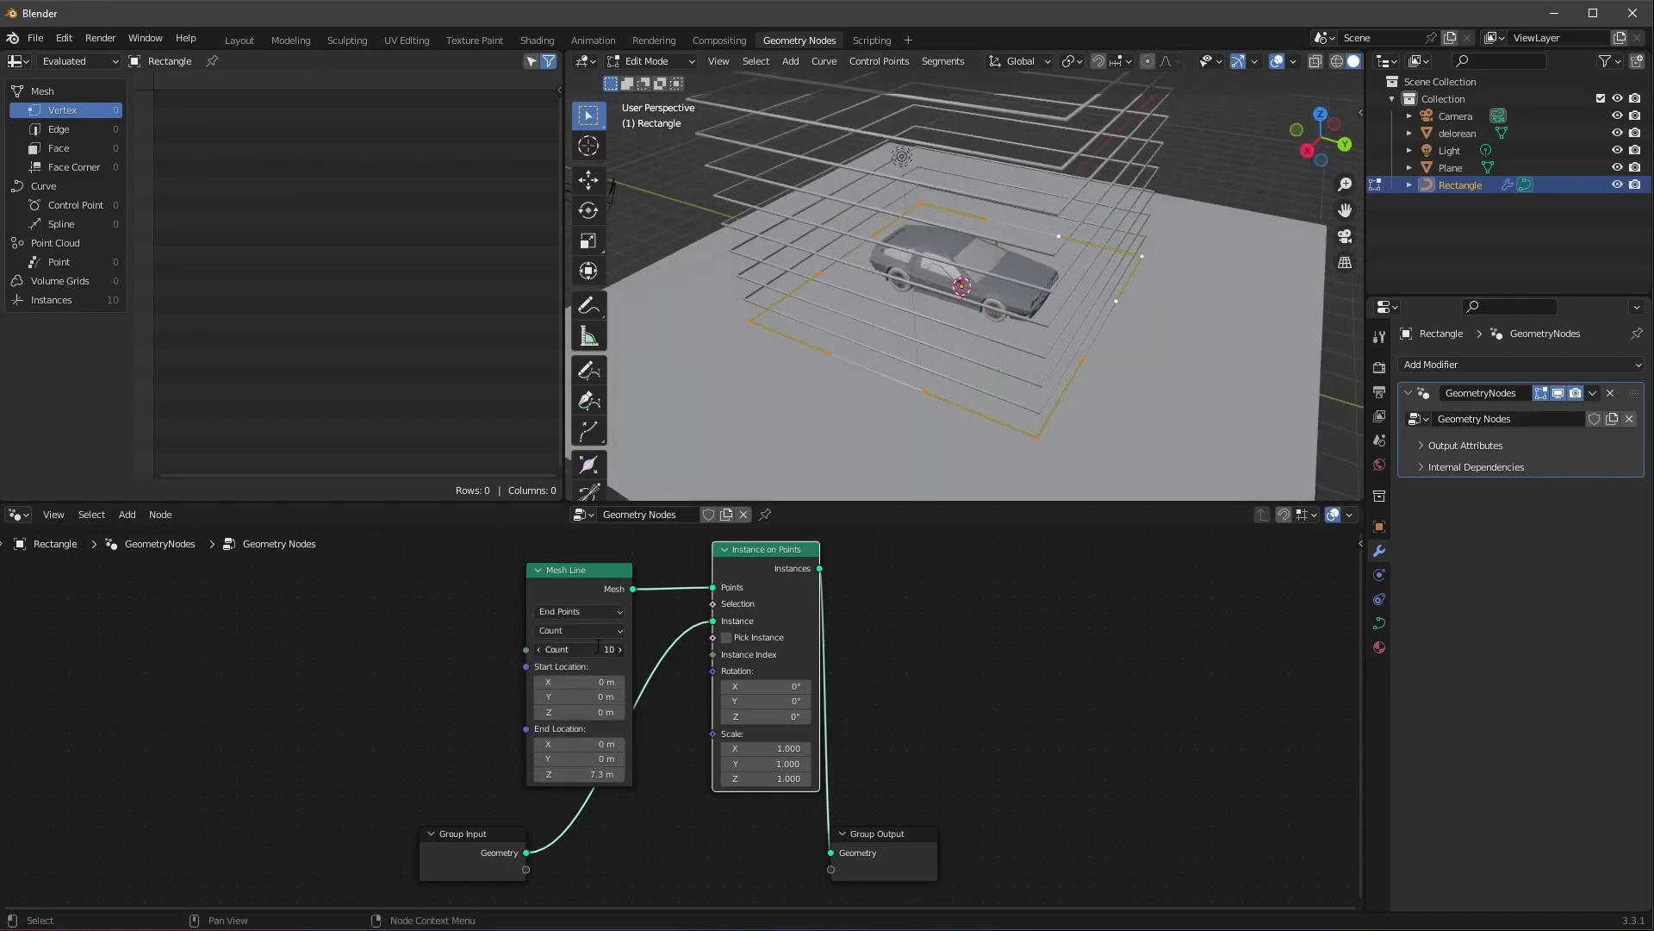
pyautogui.write('5')
pyautogui.press('Return')
# Insert a Set Material node between Instance on Points and the group output.
pyautogui.moveTo(897, 823); pyautogui.dragTo(1066, 771)
pyautogui.hotkey('shift', 'a')
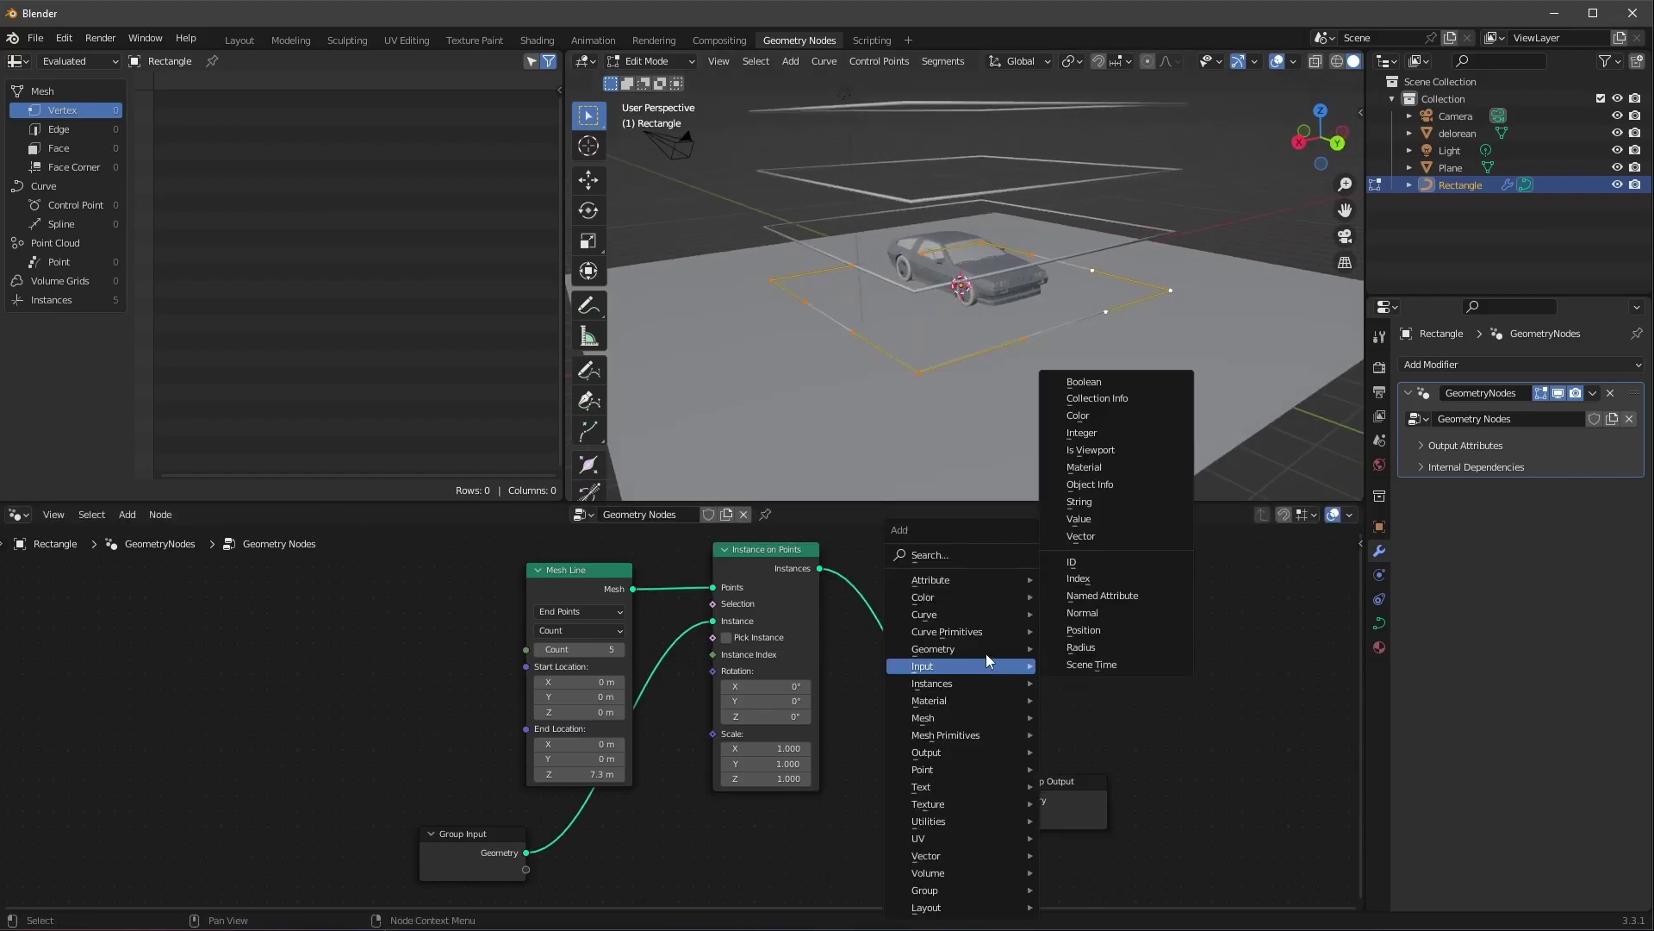
pyautogui.write('set ma')
pyautogui.click(1053, 579)
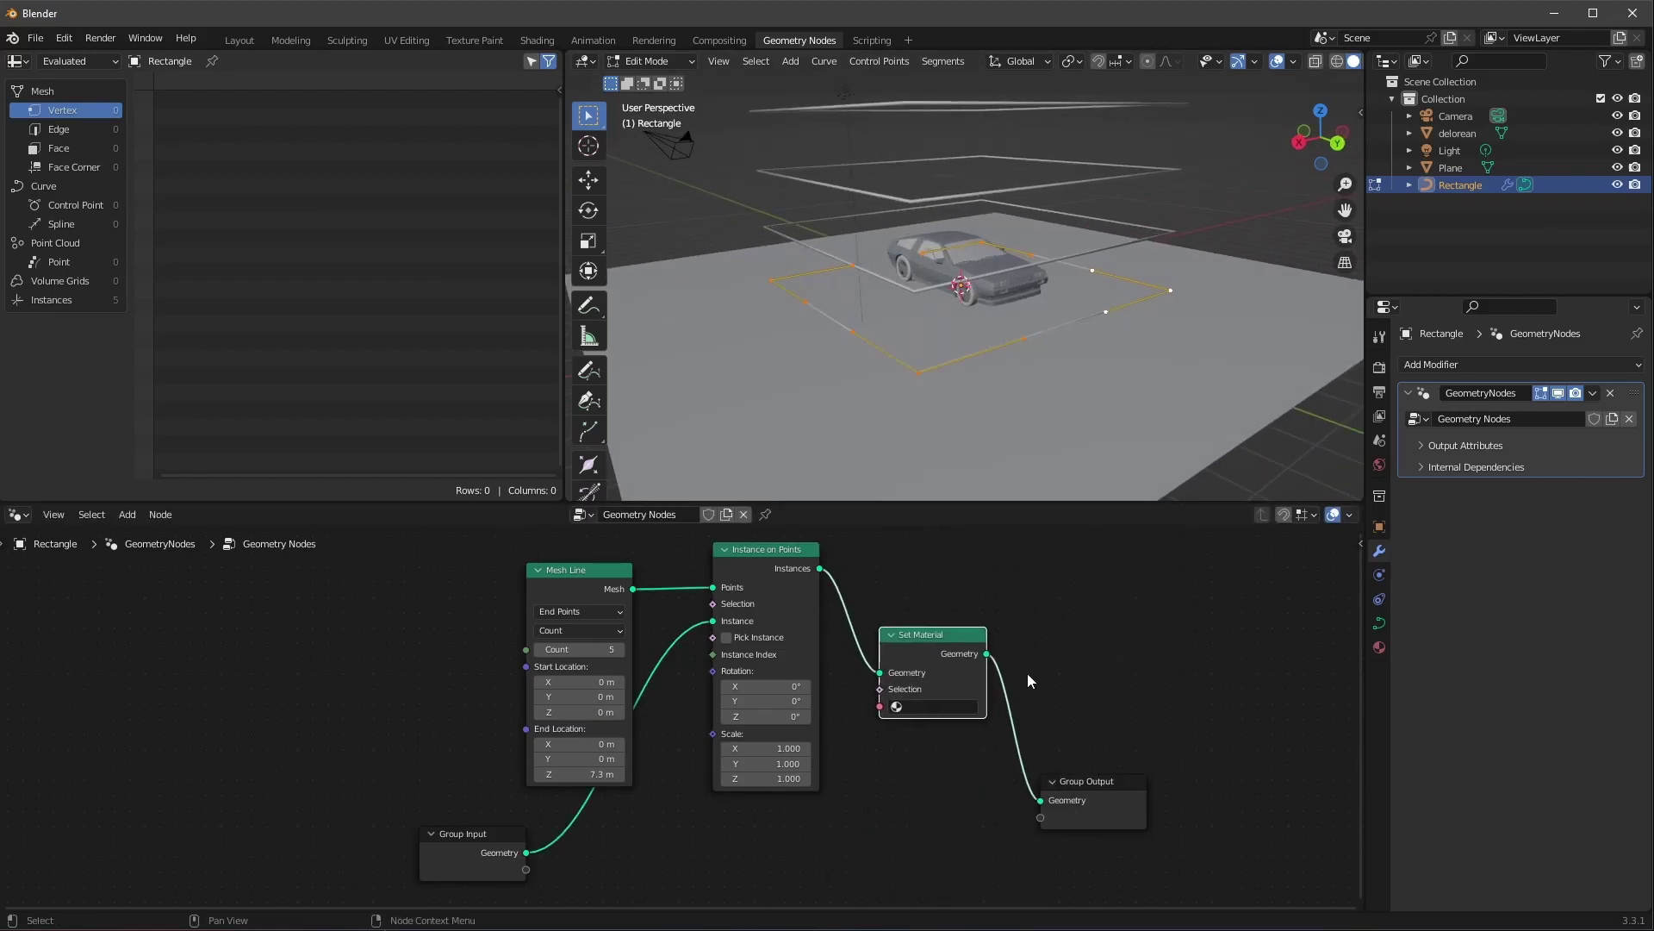
pyautogui.click(1026, 738)
# Open the m_glow material's shader nodes in the Shading workspace and add a Fresnel node.
pyautogui.click(1379, 647)
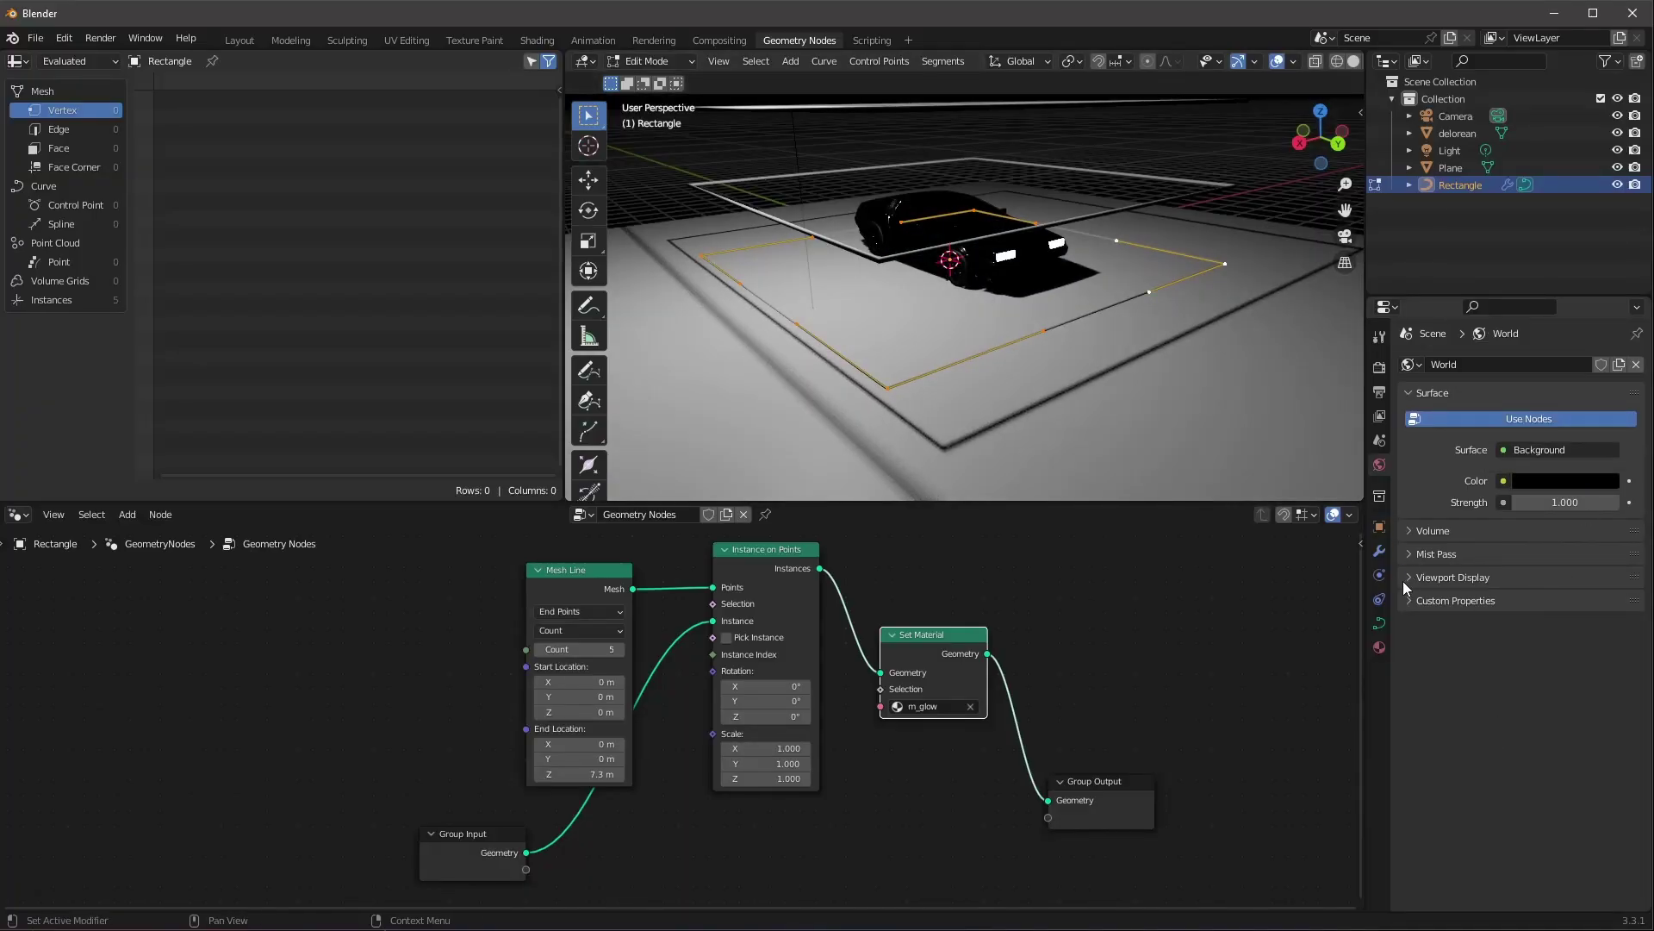
pyautogui.click(1380, 647)
pyautogui.click(537, 39)
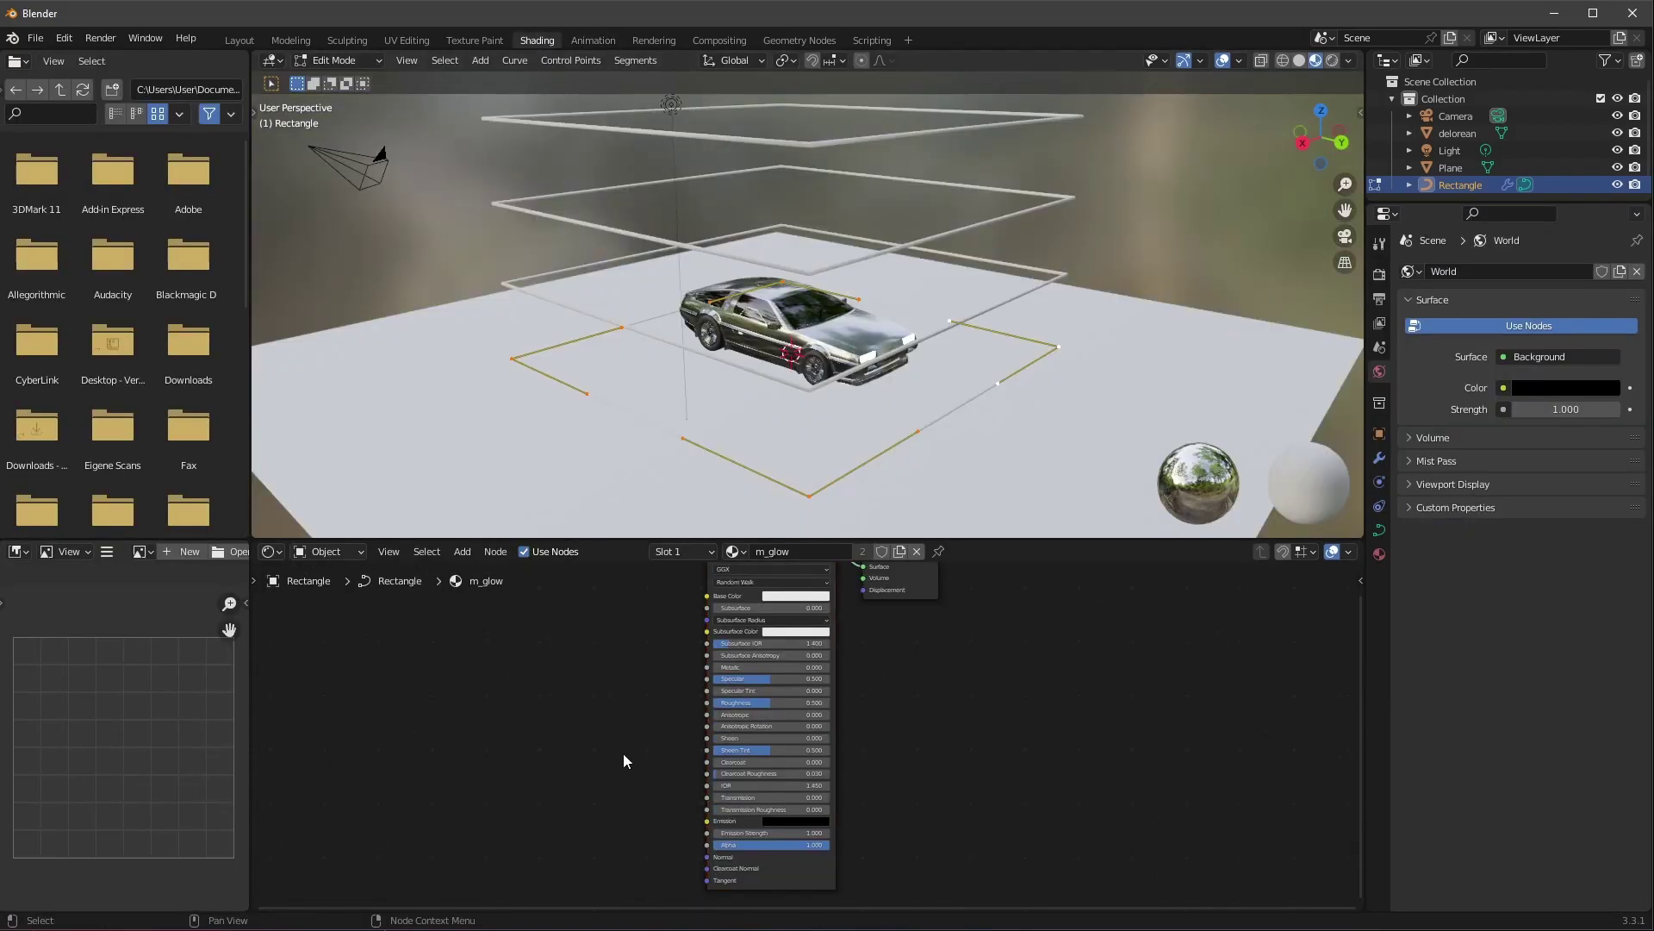
pyautogui.hotkey('shift', 'a')
pyautogui.click(595, 727)
pyautogui.click(621, 748)
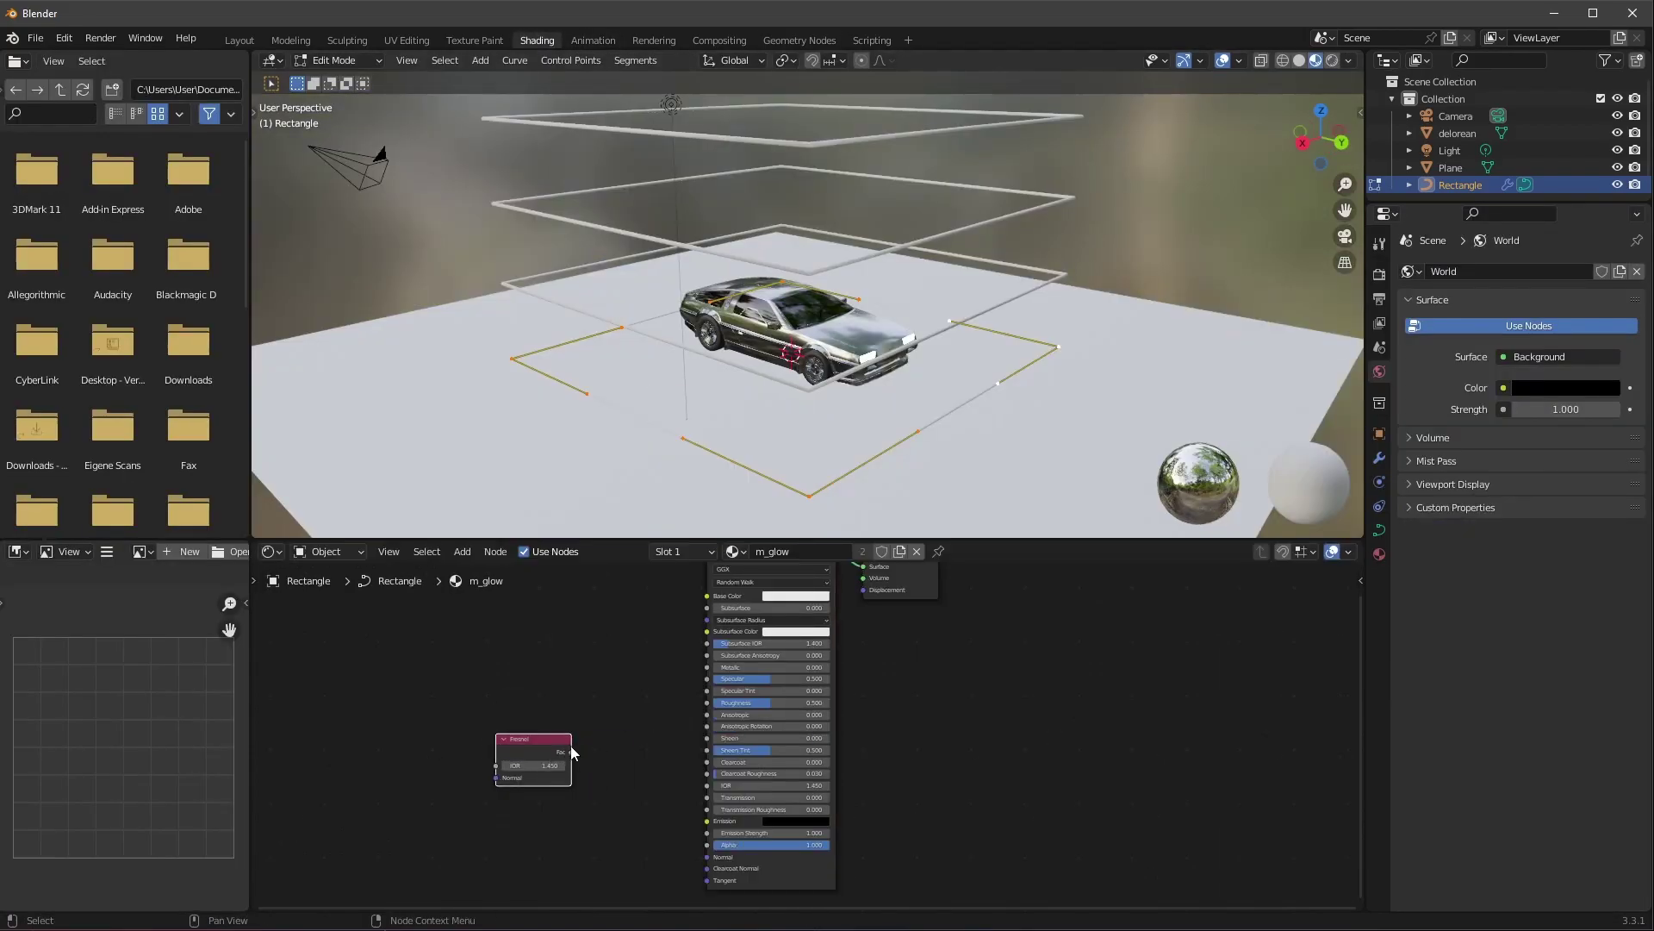
# Add a ColorRamp node between the Fresnel factor and the m_glow shader's Emission input.
pyautogui.moveTo(475, 762); pyautogui.dragTo(628, 722)
pyautogui.write('ramp')
pyautogui.press('Return')
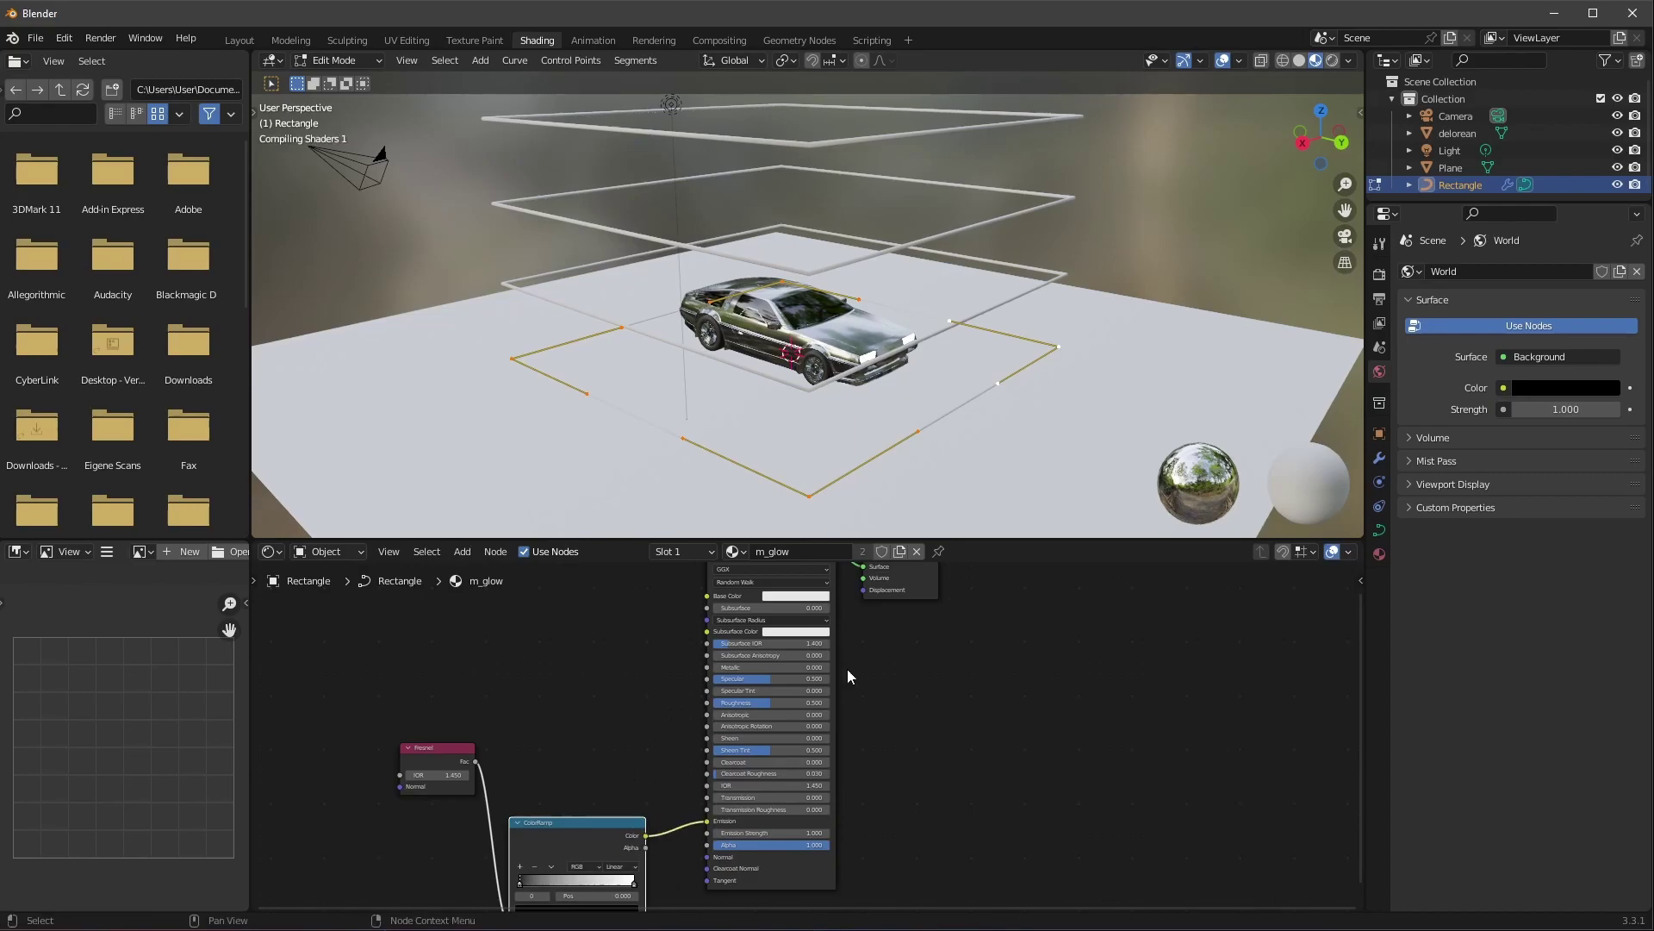
# Move the ColorRamp's black and white stops inward and raise the m_glow emission strength to about 18.
pyautogui.moveTo(616, 705); pyautogui.dragTo(623, 679, button='middle')
pyautogui.click(535, 854)
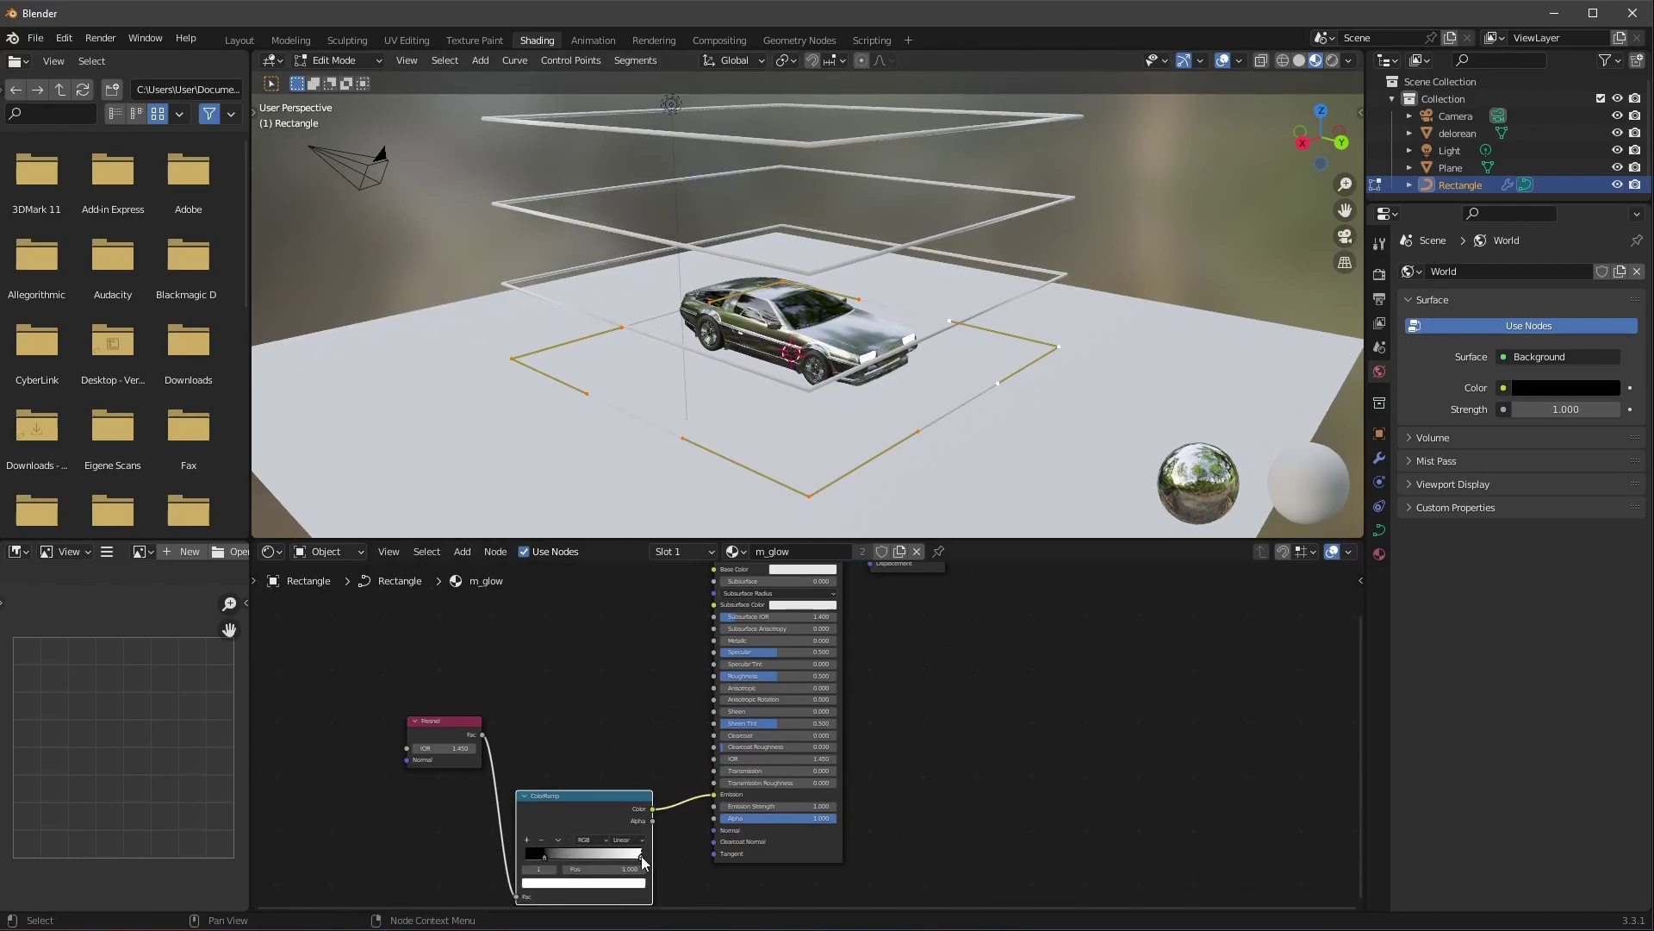
pyautogui.moveTo(877, 802); pyautogui.dragTo(1367, 560)
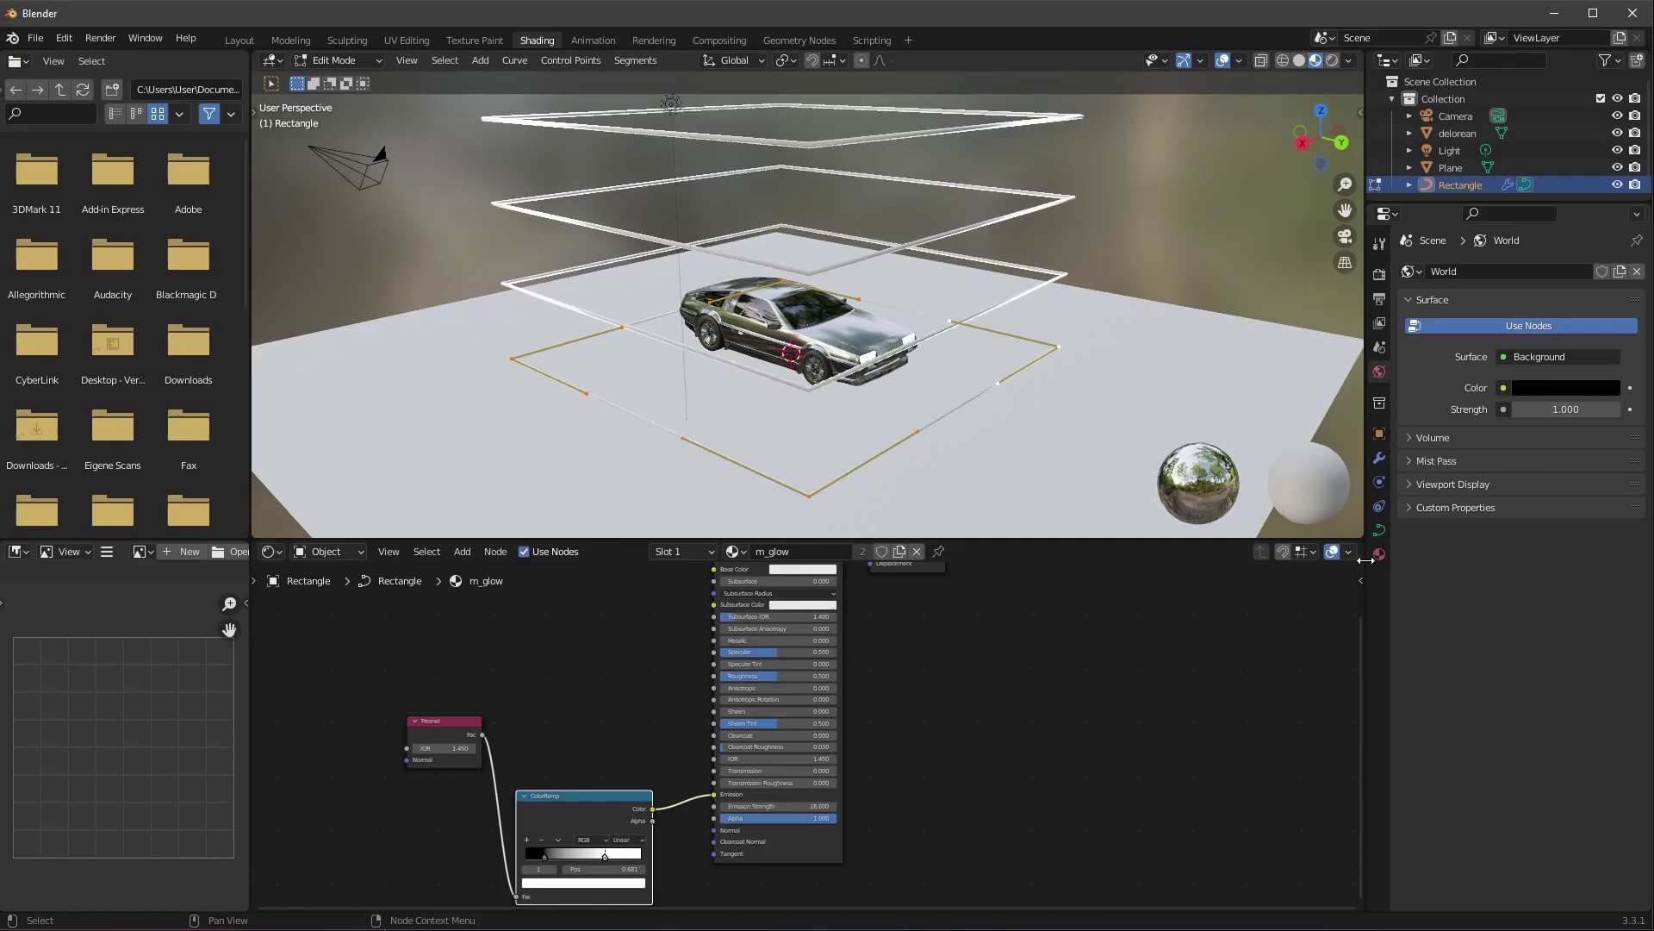
# Show the viewport in Rendered mode and enable AO - BLOOM - SSR in the quick render settings.
pyautogui.press('z')
pyautogui.click(935, 343)
pyautogui.moveTo(1016, 399)
pyautogui.mouseDown(button='middle')
pyautogui.moveTo(991, 389)
pyautogui.moveTo(1009, 381)
pyautogui.moveTo(942, 453)
pyautogui.mouseUp(button='middle')
pyautogui.press('n')
pyautogui.click(1354, 286)
pyautogui.click(1281, 207)
# Color the m_glow ColorRamp with light blue and deep blue stops, and move the Fresnel node farther from it.
pyautogui.moveTo(600, 765)
pyautogui.mouseDown()
pyautogui.moveTo(587, 739)
pyautogui.moveTo(629, 762)
pyautogui.mouseUp()
pyautogui.click(601, 883)
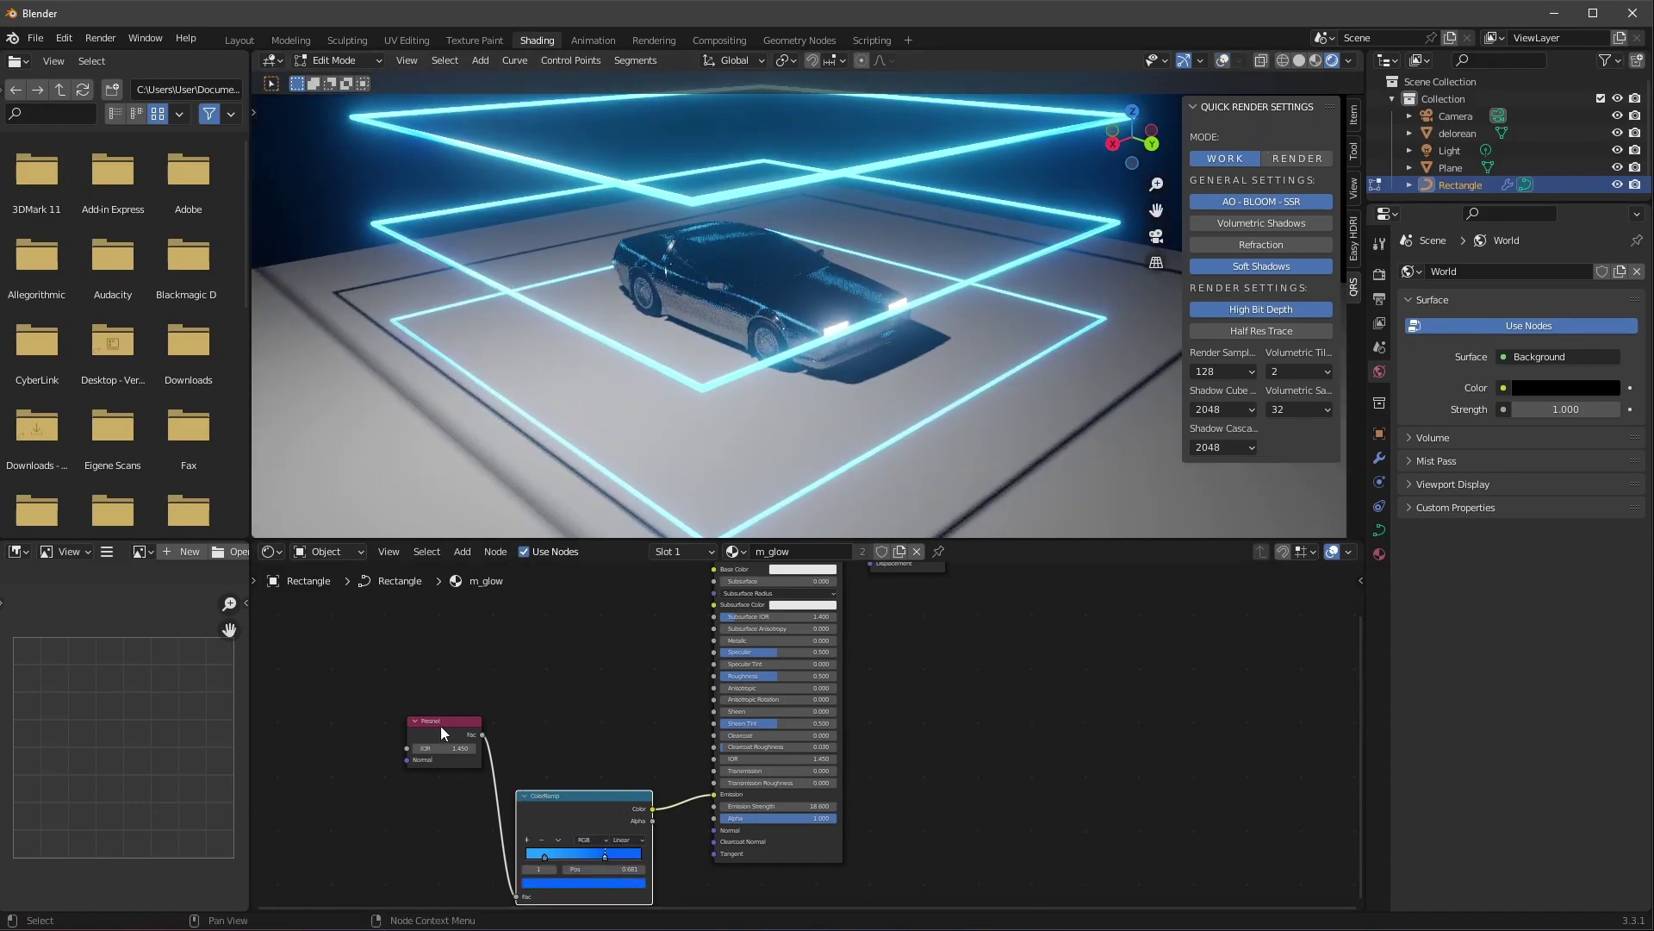
pyautogui.moveTo(444, 722); pyautogui.dragTo(314, 744)
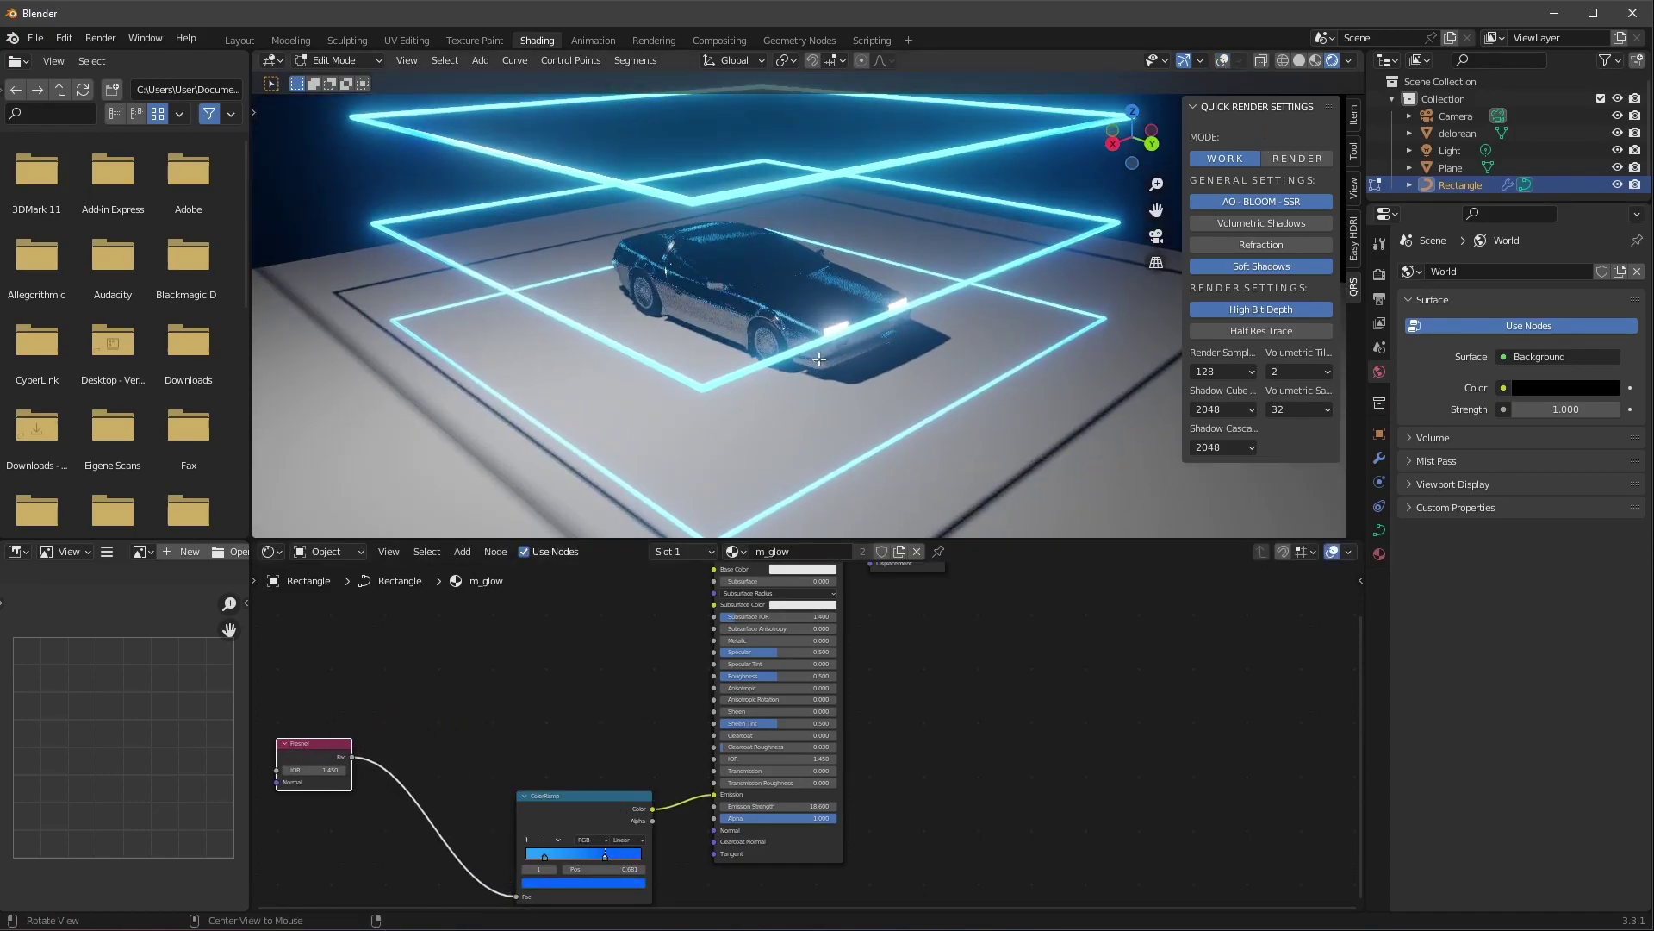
# Open the geometry settings of the rectangle curve.
pyautogui.click(1380, 529)
pyautogui.click(1408, 554)
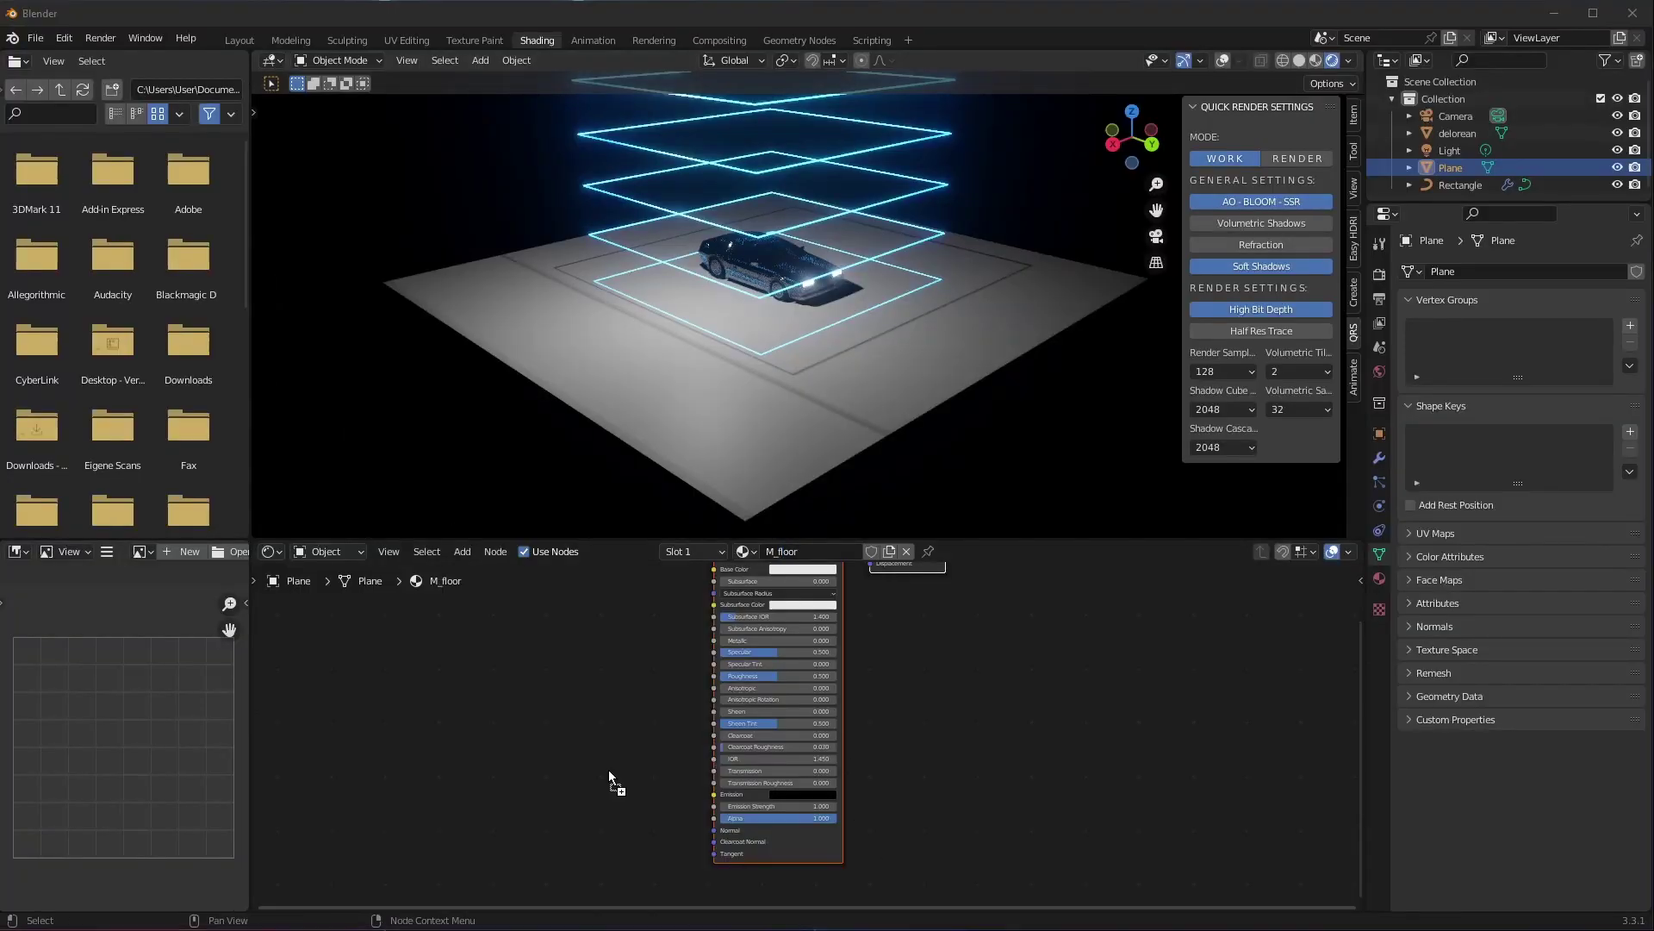
# Connect the worn-wall concrete image texture to the M_floor shader's Roughness and darken its base color.
pyautogui.moveTo(609, 776); pyautogui.dragTo(539, 671)
pyautogui.click(603, 655)
pyautogui.moveTo(624, 618); pyautogui.dragTo(624, 672, button='middle')
pyautogui.scroll(2, 623, 672)
pyautogui.moveTo(517, 725); pyautogui.dragTo(457, 685)
pyautogui.moveTo(500, 698); pyautogui.dragTo(687, 727)
pyautogui.click(817, 598)
pyautogui.moveTo(864, 428); pyautogui.dragTo(864, 516)
# Add Texture Coordinate and Mapping nodes to the concrete texture and set the X and Y scale to 4.
pyautogui.moveTo(428, 648); pyautogui.dragTo(702, 567, button='middle')
pyautogui.click(508, 693)
pyautogui.hotkey('ctrl', 't')
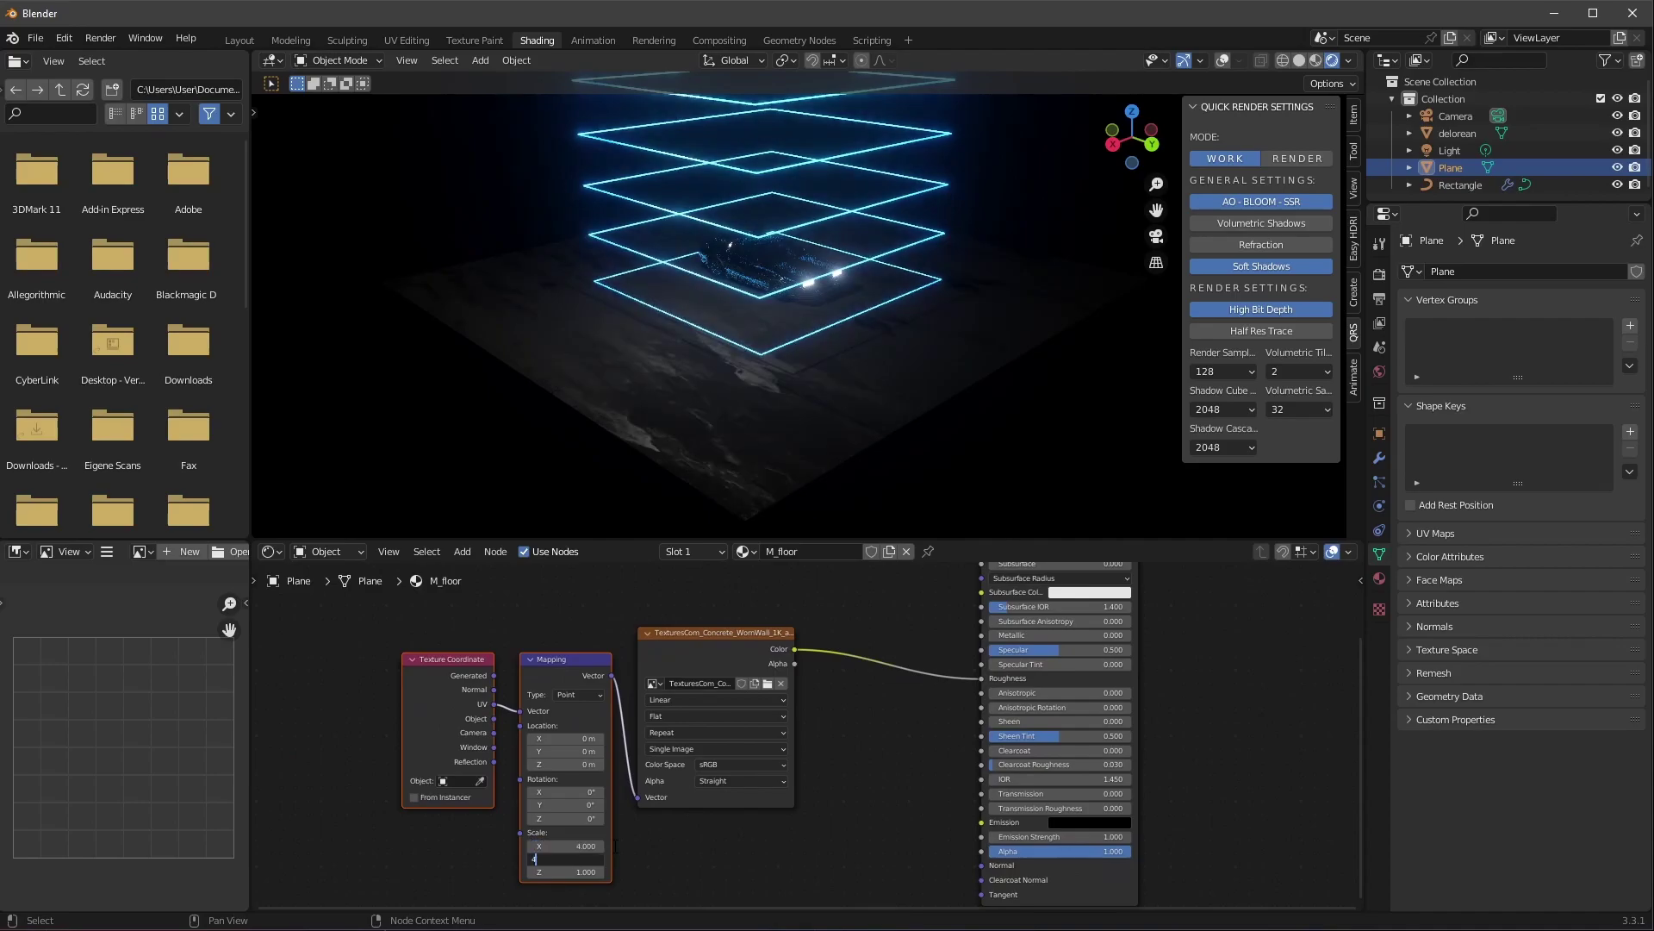
pyautogui.press('Return')
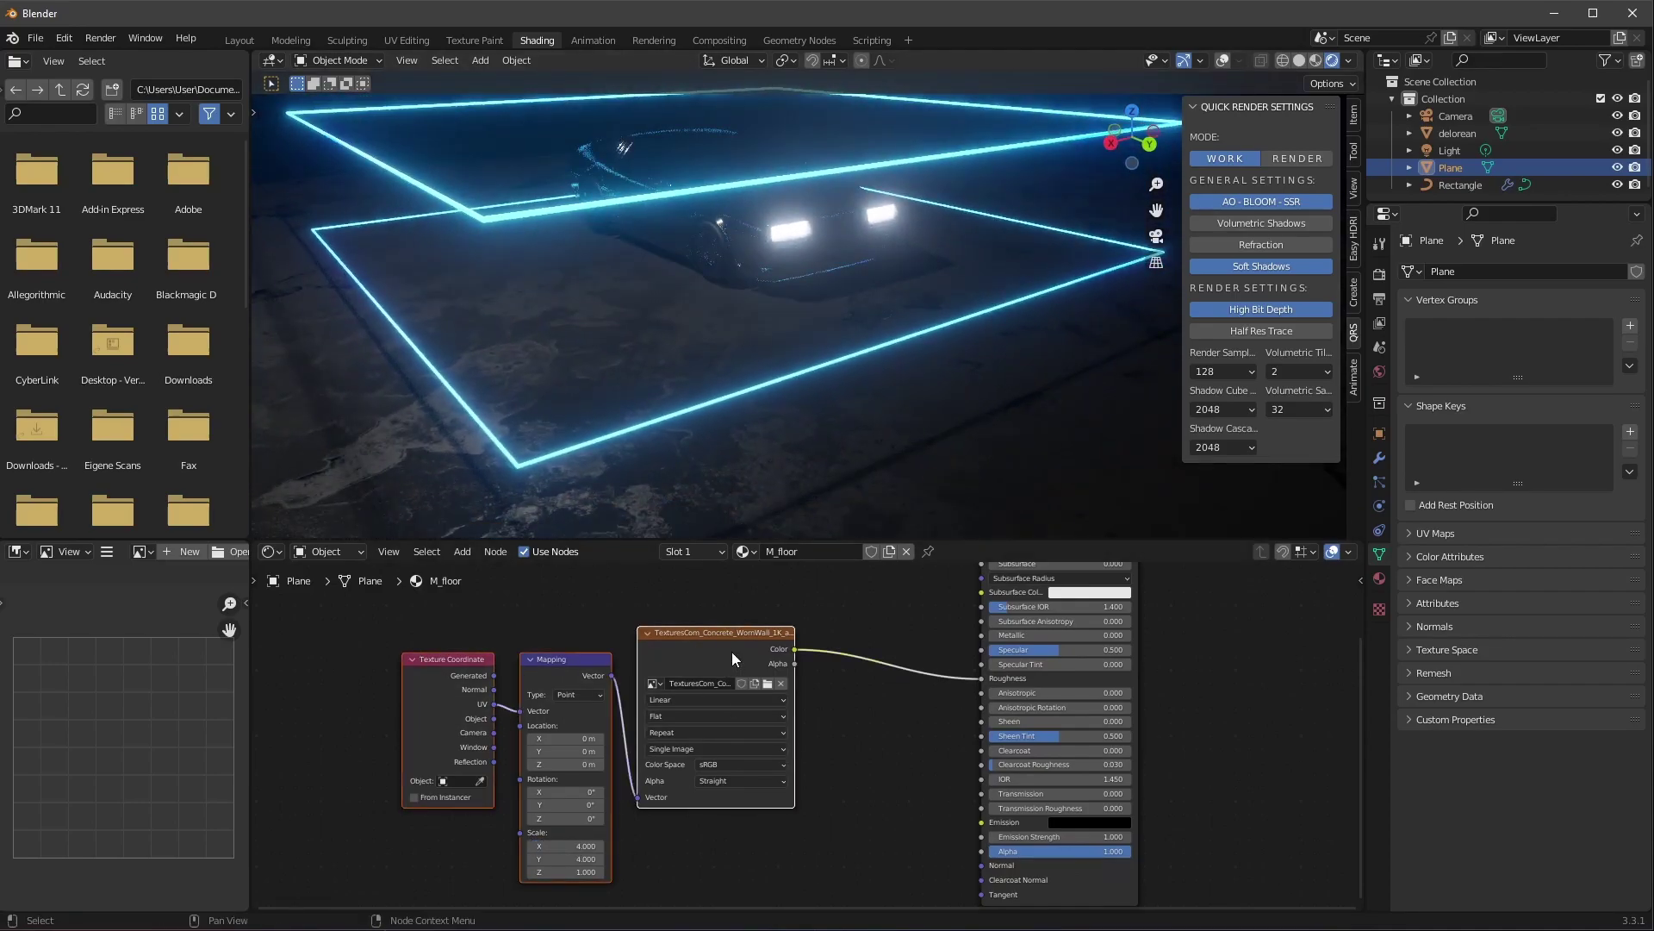
# Insert a ColorRamp node between the concrete texture's color and the floor shader's Roughness.
pyautogui.moveTo(731, 659); pyautogui.dragTo(612, 645)
pyautogui.click(824, 608)
pyautogui.hotkey('shift', 'a')
pyautogui.click(825, 608)
pyautogui.write('ramp')
pyautogui.click(880, 639)
pyautogui.click(841, 653)
# Adjust both stops of the floor's roughness ColorRamp to shape the contrast of the reflections.
pyautogui.moveTo(771, 687)
pyautogui.mouseDown()
pyautogui.moveTo(877, 689)
pyautogui.moveTo(753, 697)
pyautogui.mouseUp()
pyautogui.moveTo(865, 687)
pyautogui.mouseDown()
pyautogui.moveTo(791, 687)
pyautogui.moveTo(903, 693)
pyautogui.moveTo(876, 686)
pyautogui.mouseUp()
pyautogui.scroll(-2, 943, 348)
pyautogui.moveTo(946, 364)
pyautogui.mouseDown(button='middle')
pyautogui.moveTo(943, 348)
pyautogui.moveTo(940, 393)
pyautogui.mouseUp(button='middle')
pyautogui.moveTo(939, 393); pyautogui.dragTo(806, 353, button='middle')
# Change the scene's Light to an Area light and show the layout viewport in Rendered mode.
pyautogui.click(1453, 150)
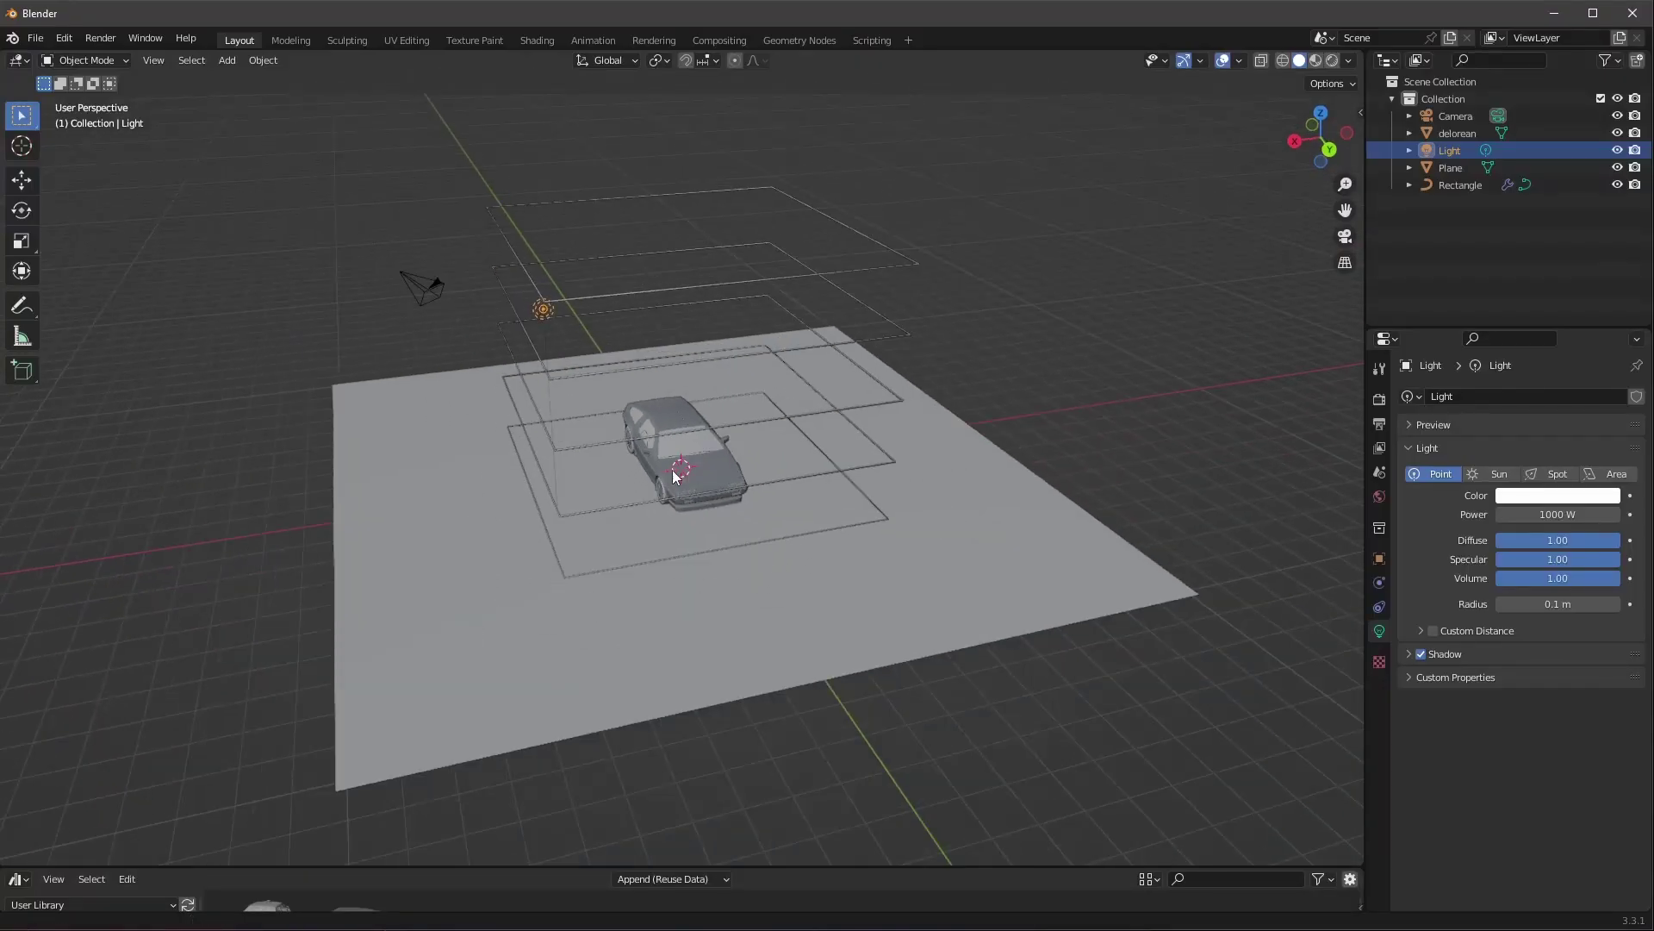
pyautogui.click(1608, 474)
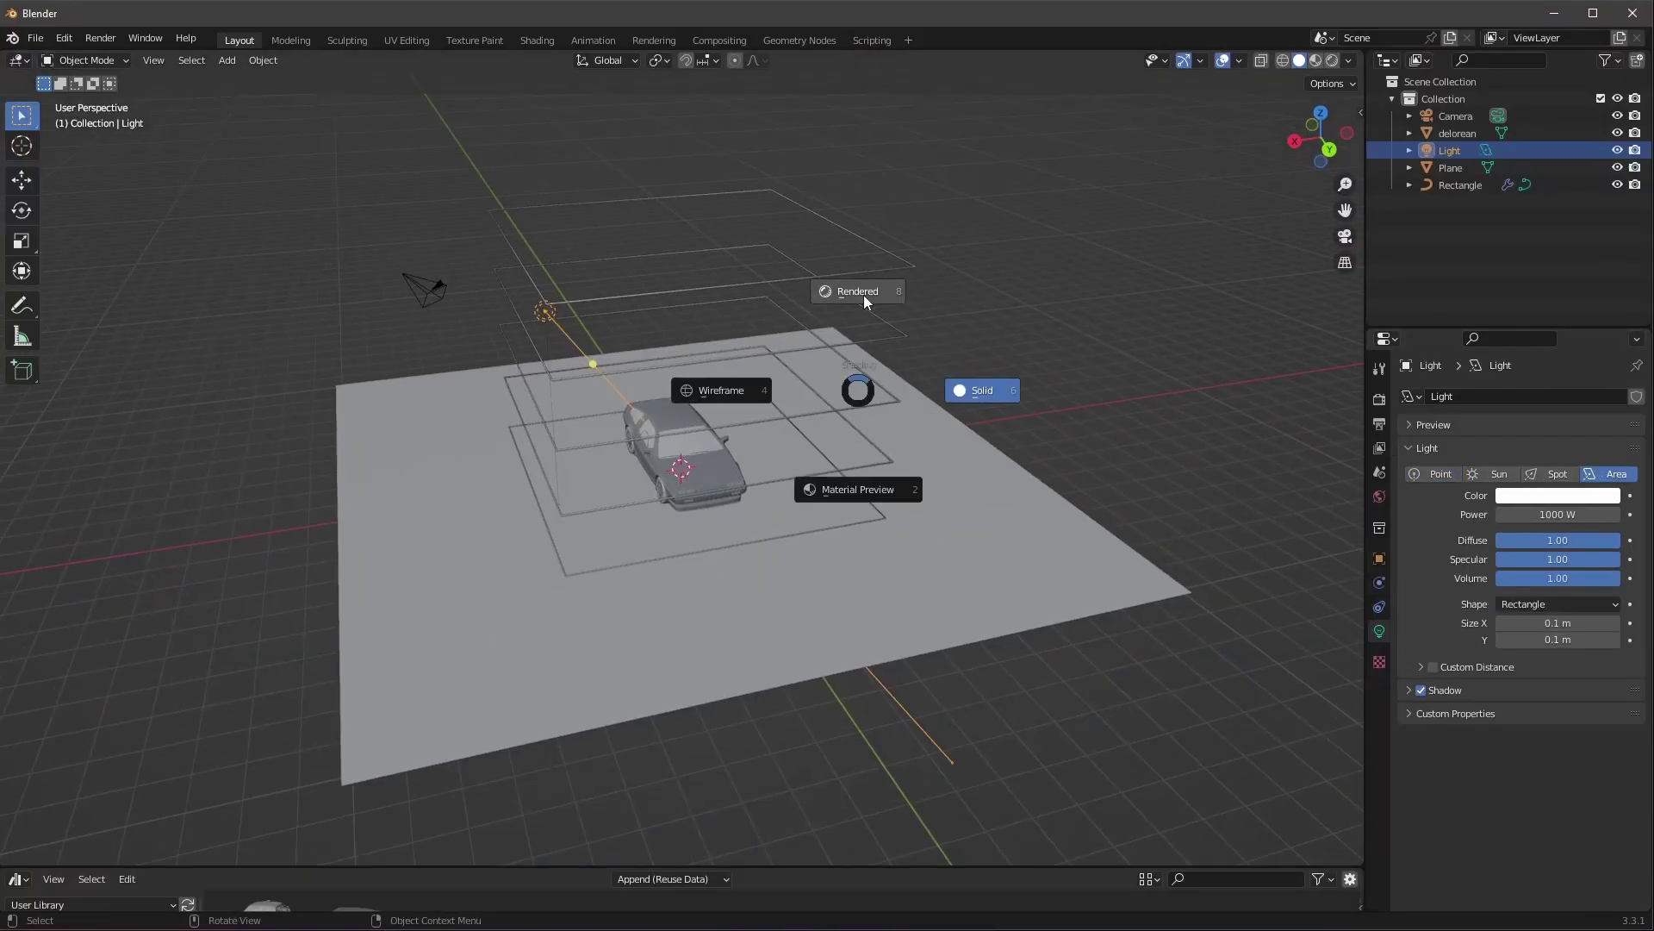
pyautogui.click(863, 294)
# Set the area light's X, Y and Z location to 0.
pyautogui.write('n')
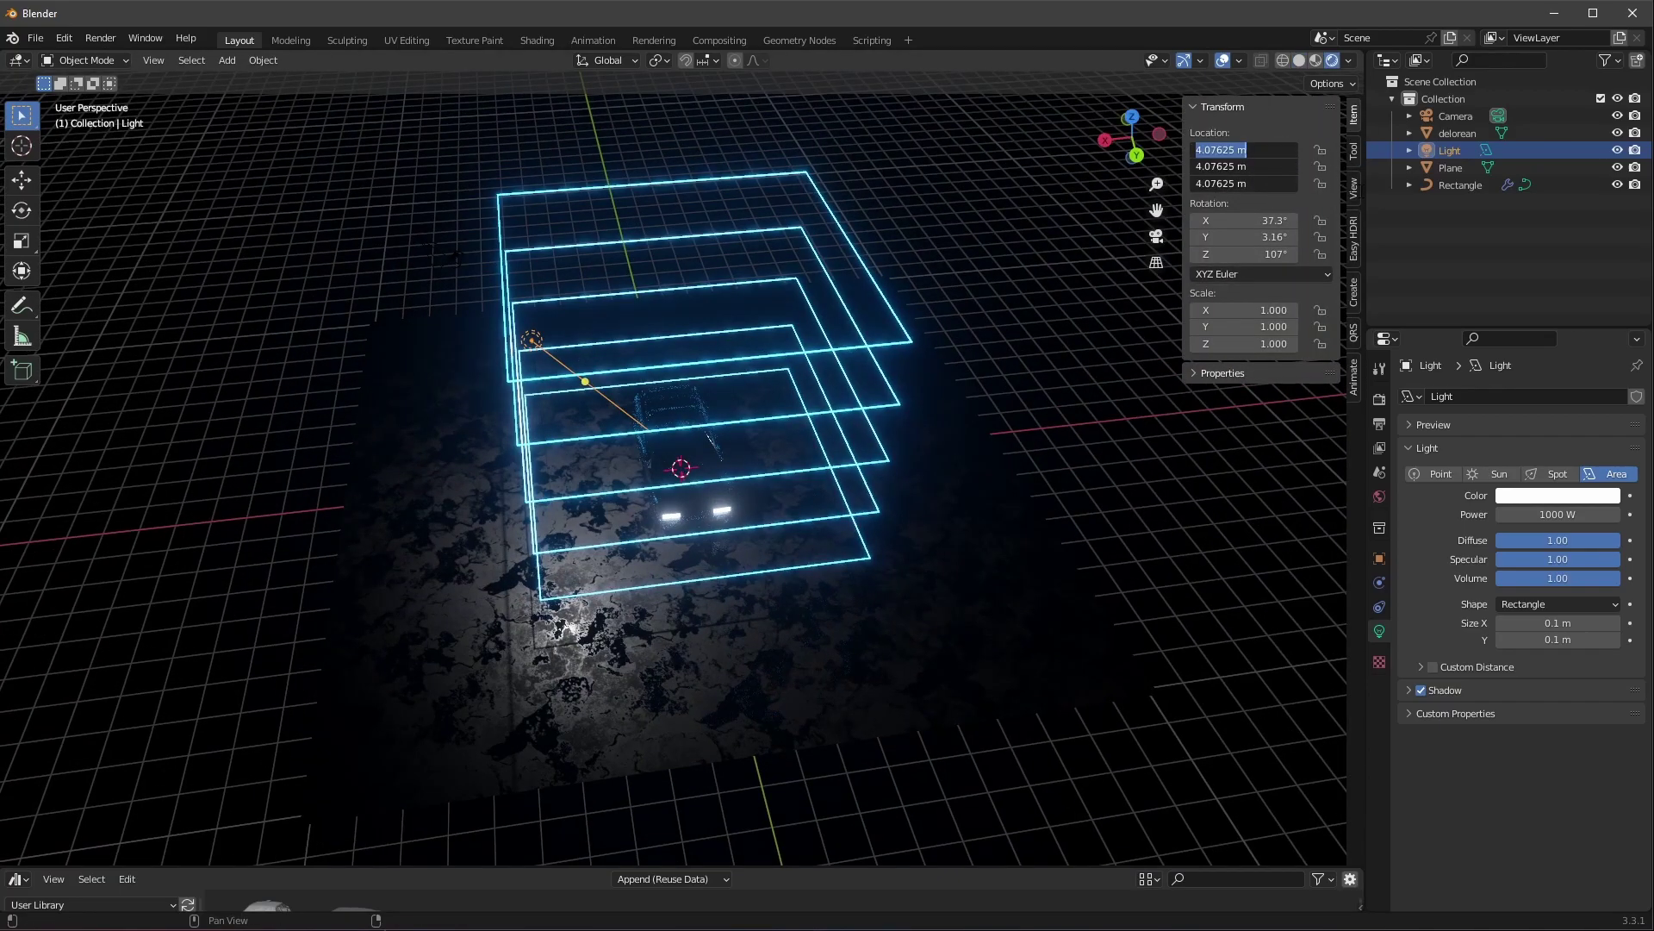
pyautogui.write('0')
pyautogui.press('Return')
# Raise the area light along Z to about 8 m and set its rotation to 0.
pyautogui.press('g')
pyautogui.press('z')
pyautogui.click(724, 266)
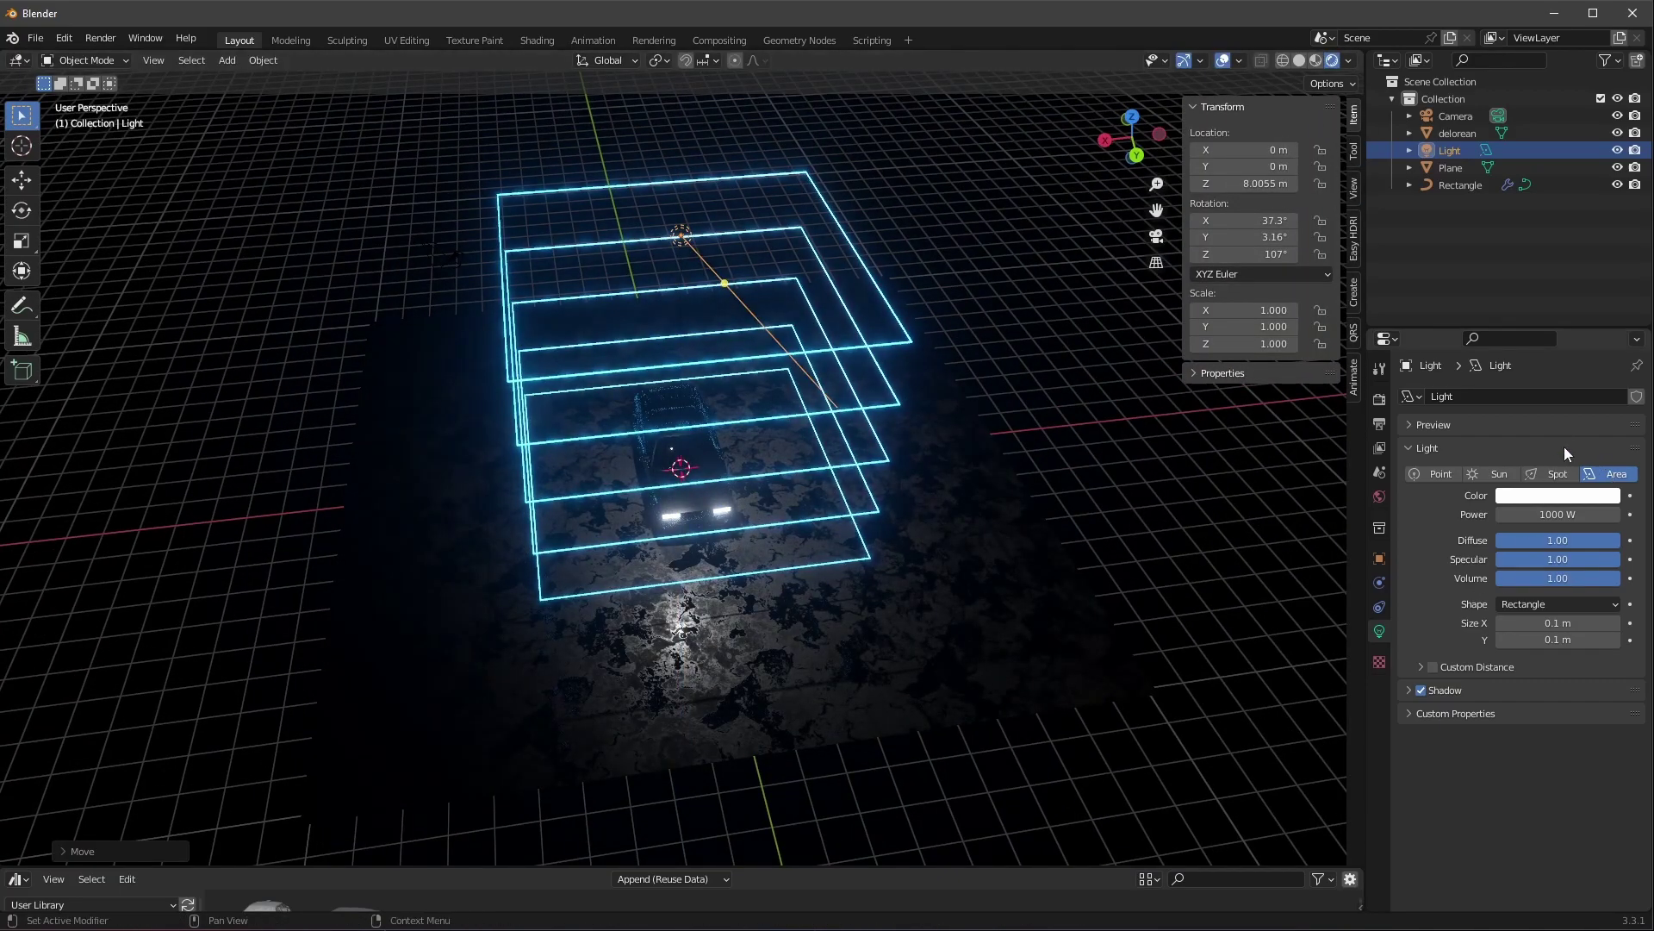
pyautogui.write('0')
pyautogui.press('Return')
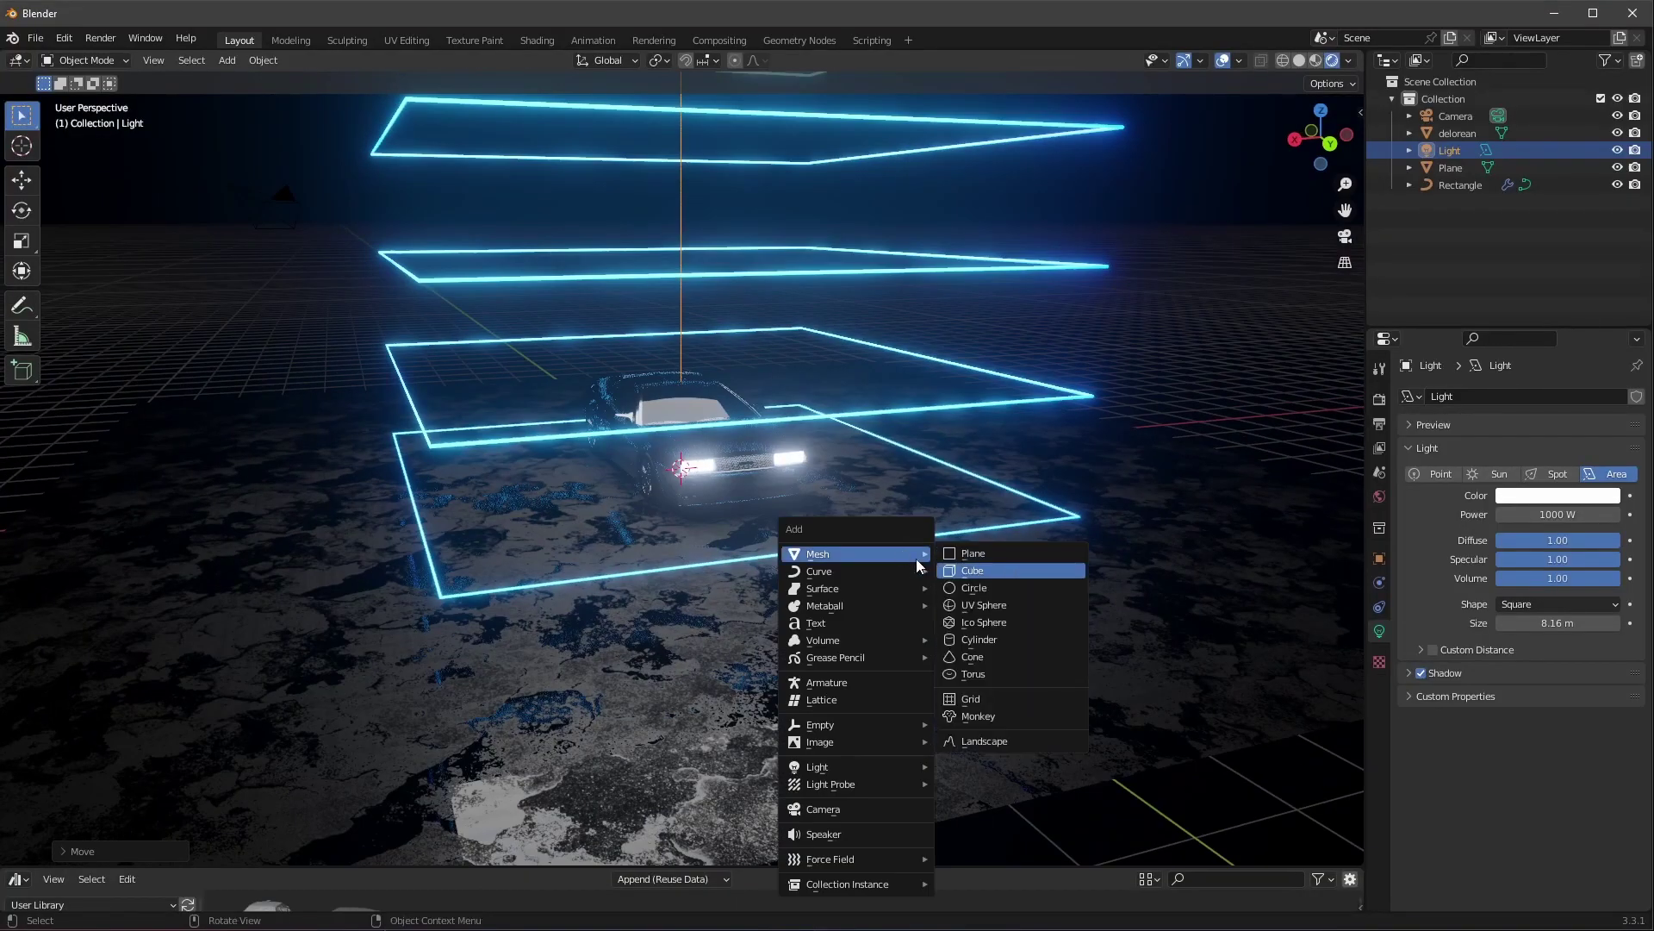
# Add a mesh cube, scale it up to enclose the car and neon rectangles, and open the Shading workspace.
pyautogui.click(1008, 569)
pyautogui.press('s')
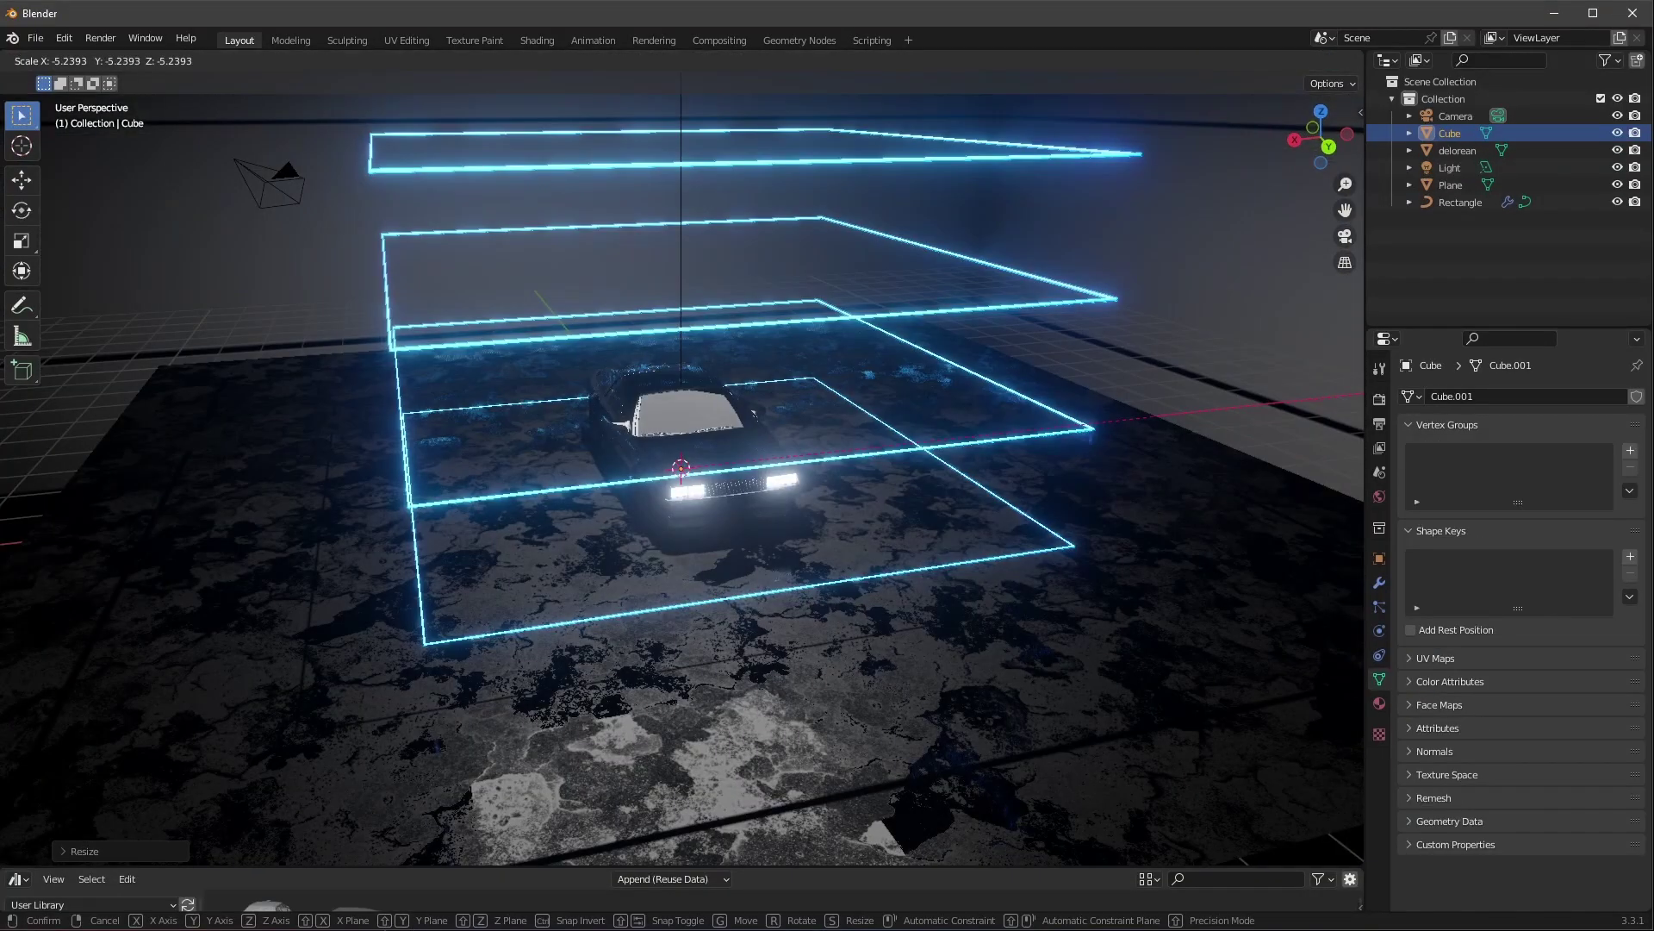
pyautogui.click(537, 39)
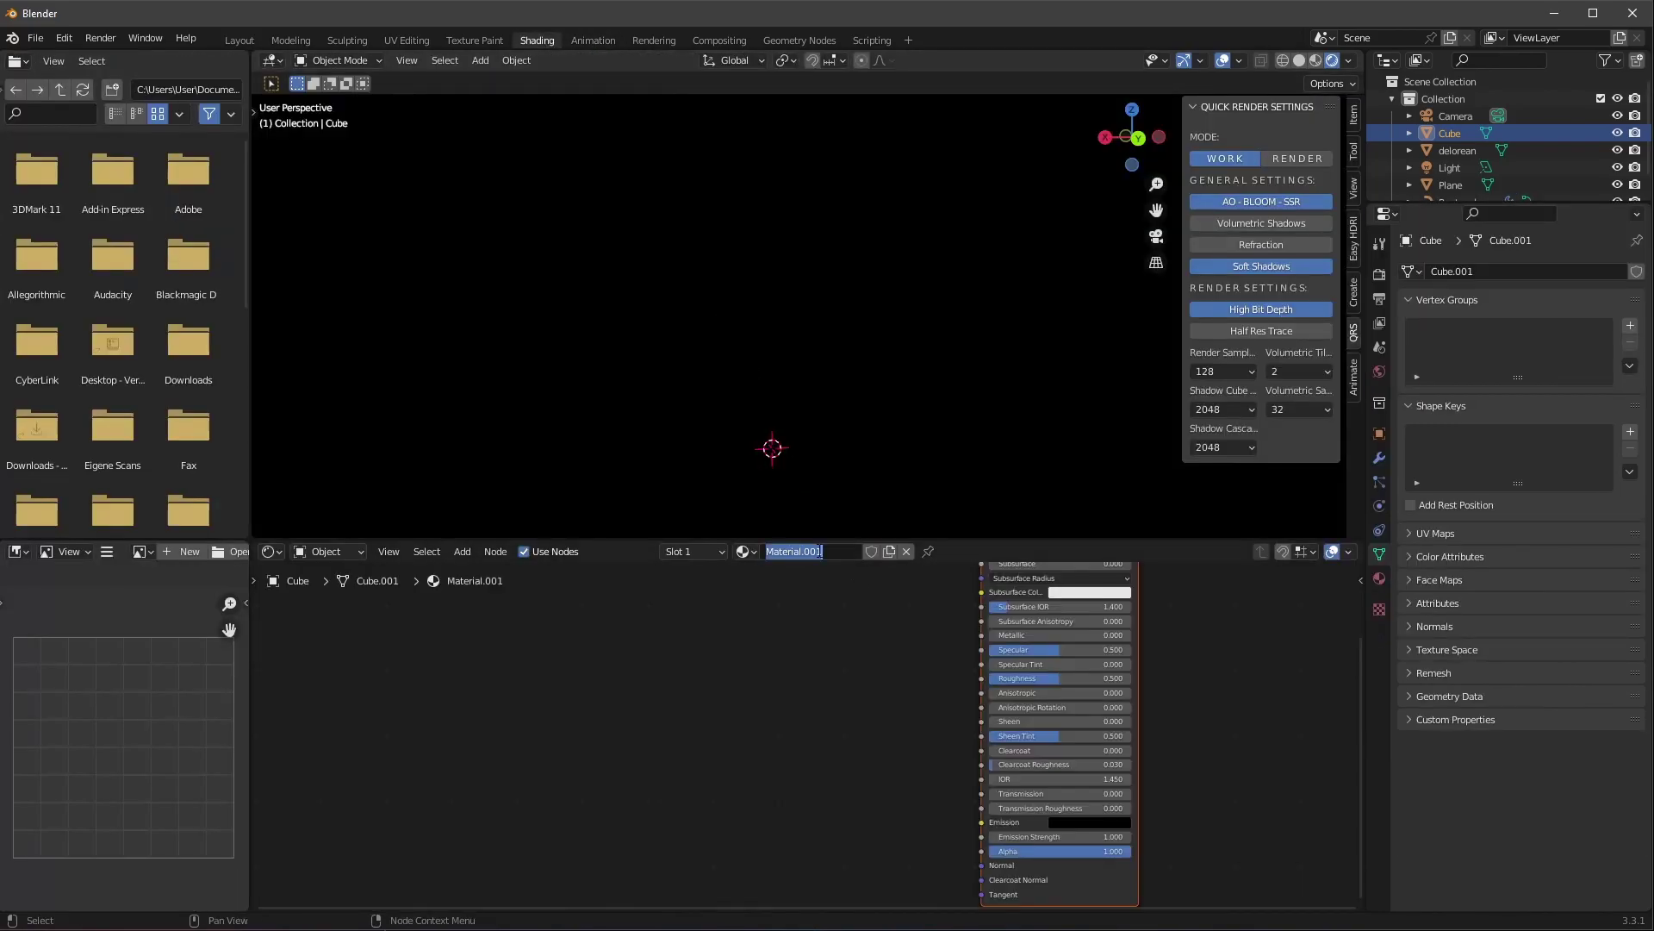
# Name the cube's material m_fog and replace its Principled BSDF with a Volume Scatter connected to the Volume output.
pyautogui.press('Home')
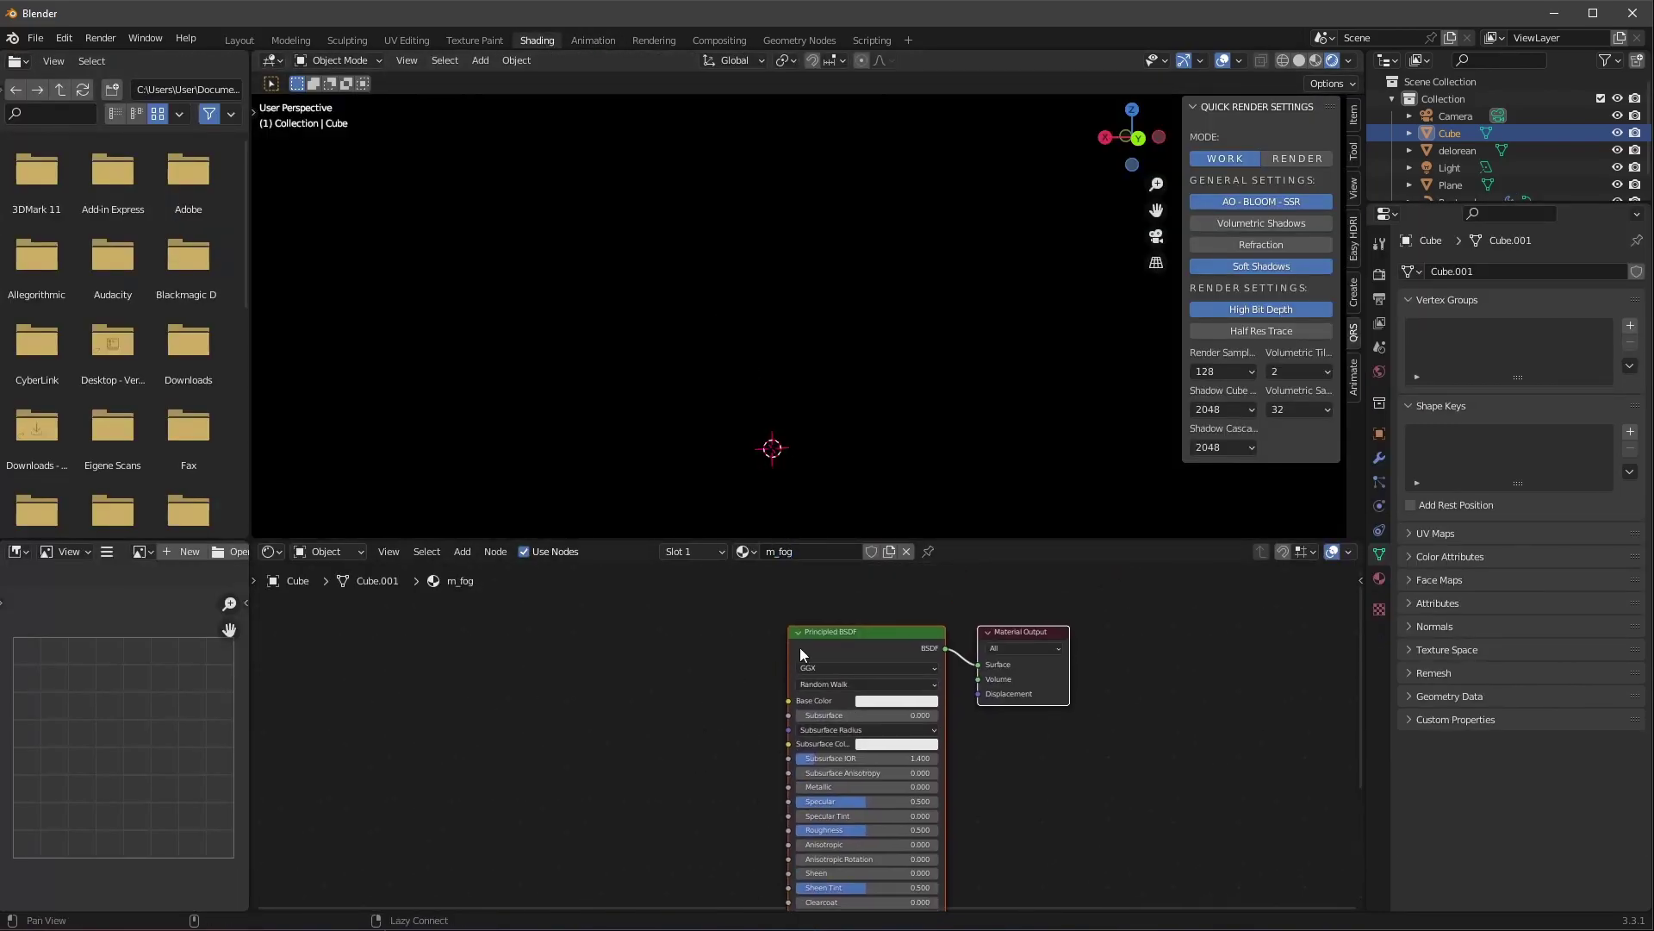
pyautogui.press('x')
pyautogui.hotkey('shift', 'a')
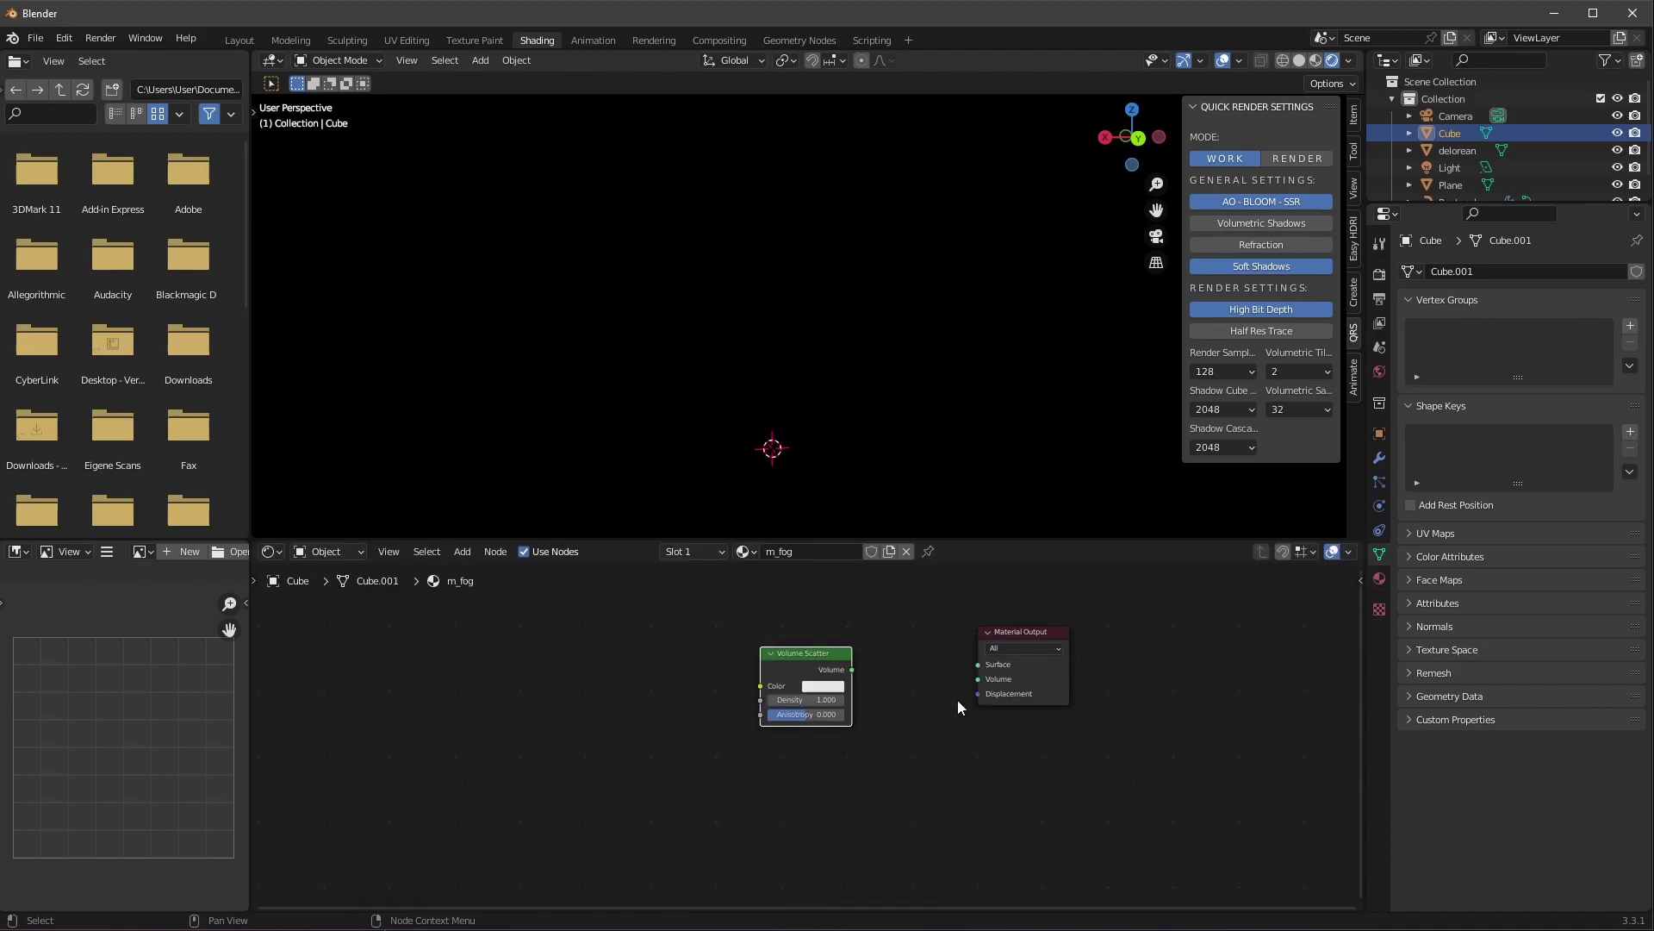
pyautogui.moveTo(912, 673); pyautogui.dragTo(978, 679)
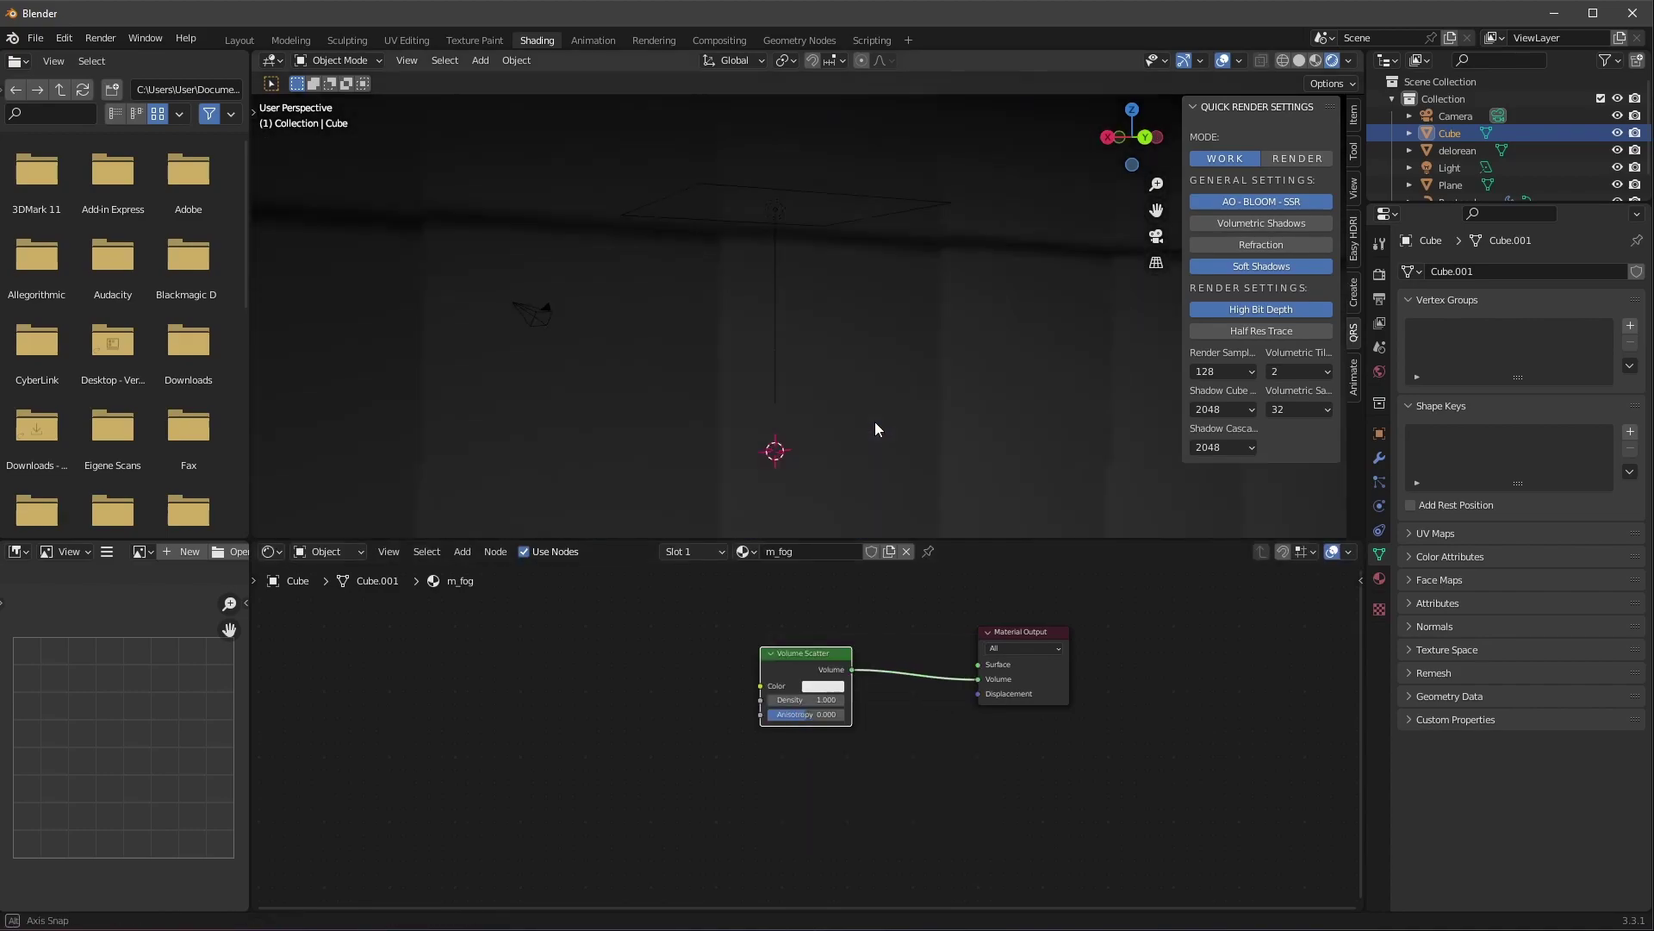
# Darken the fog's Volume Scatter color to a mid grey.
pyautogui.scroll(5, 1007, 390)
pyautogui.keyDown('shift'); pyautogui.moveTo(1010, 381); pyautogui.dragTo(964, 219, button='middle'); pyautogui.keyUp('shift')
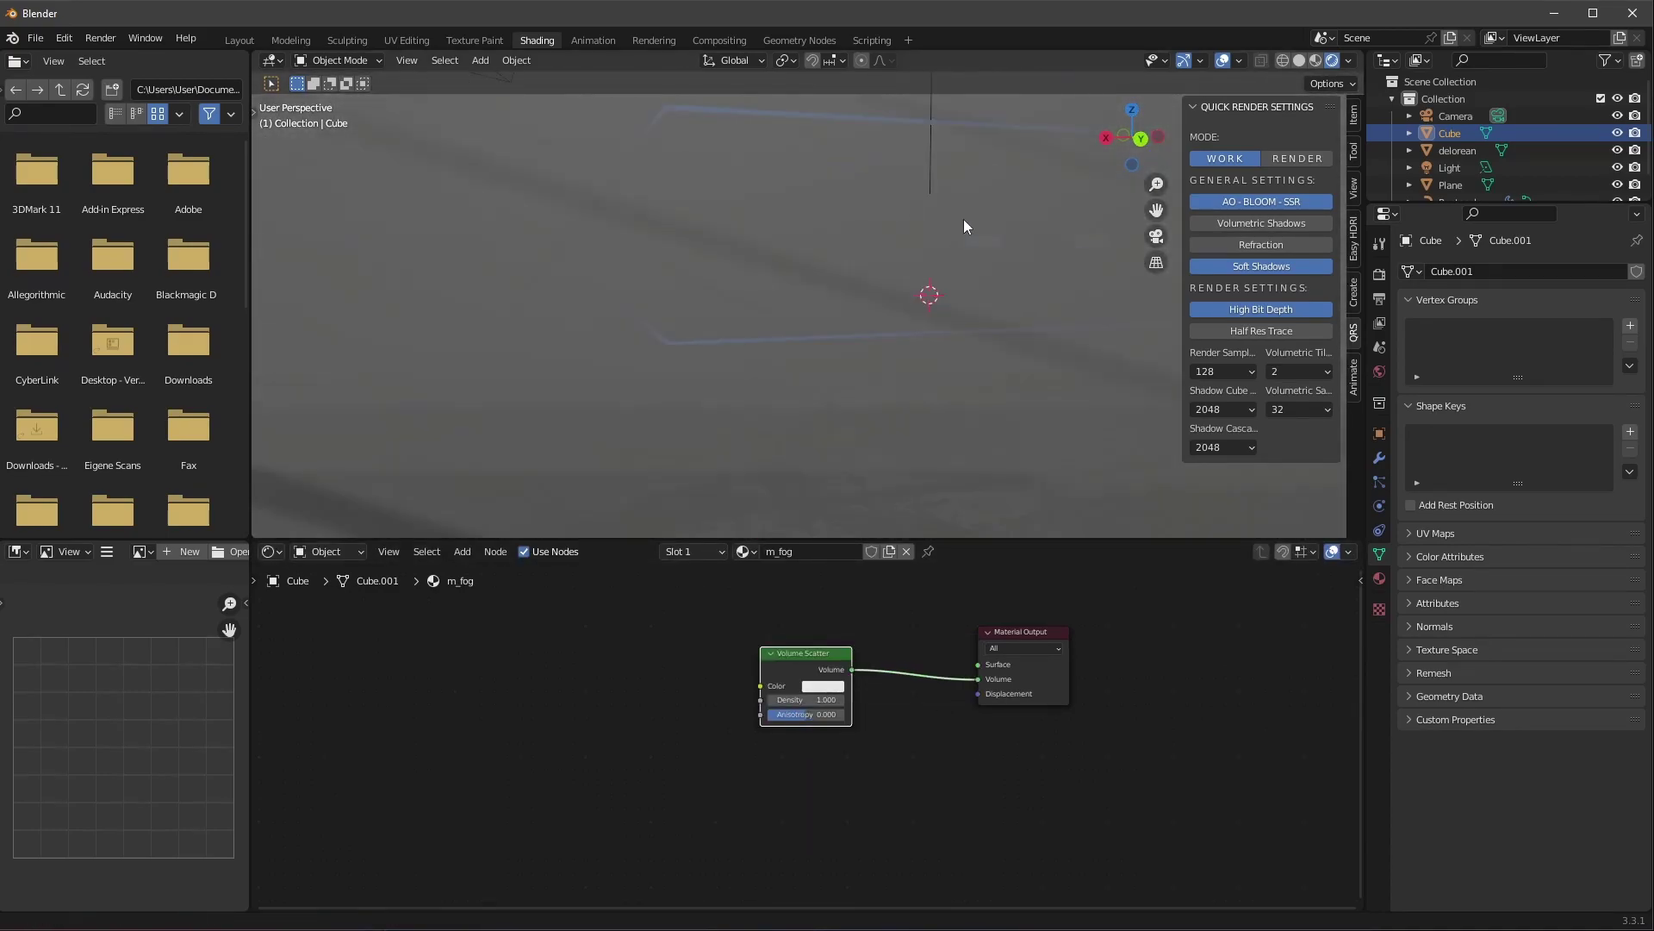
pyautogui.click(811, 685)
pyautogui.moveTo(913, 507); pyautogui.dragTo(917, 556)
pyautogui.moveTo(971, 376); pyautogui.dragTo(1015, 395, button='middle')
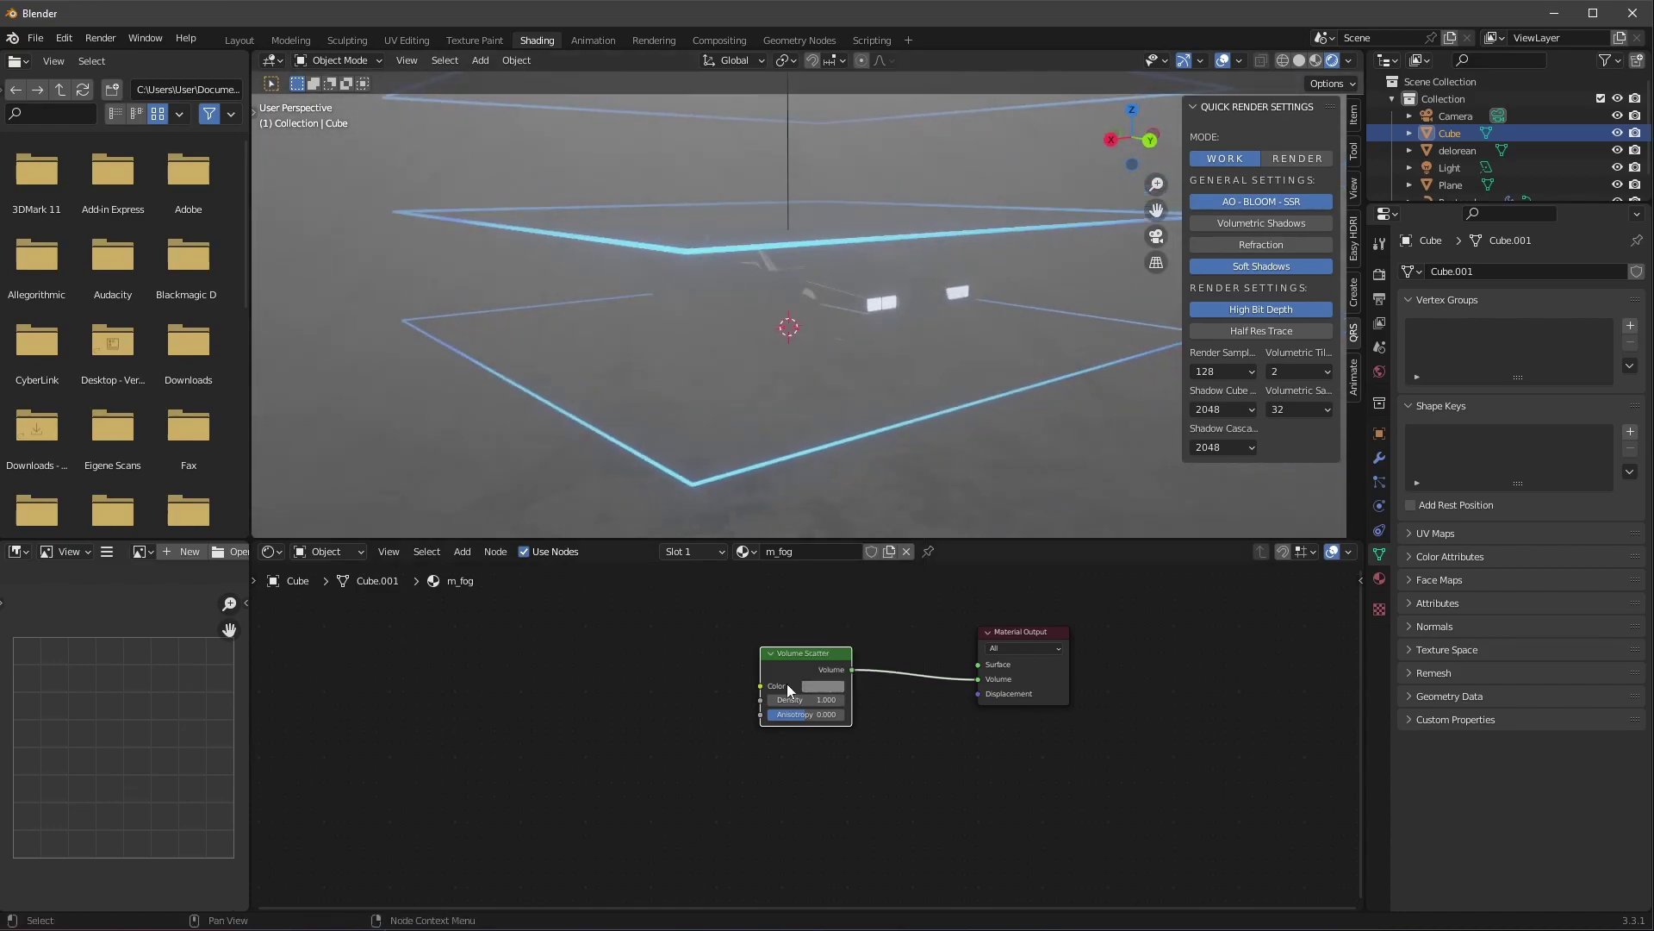
# Set the fog's Volume Scatter density to 0.1 and its anisotropy to about 0.383.
pyautogui.press('Return')
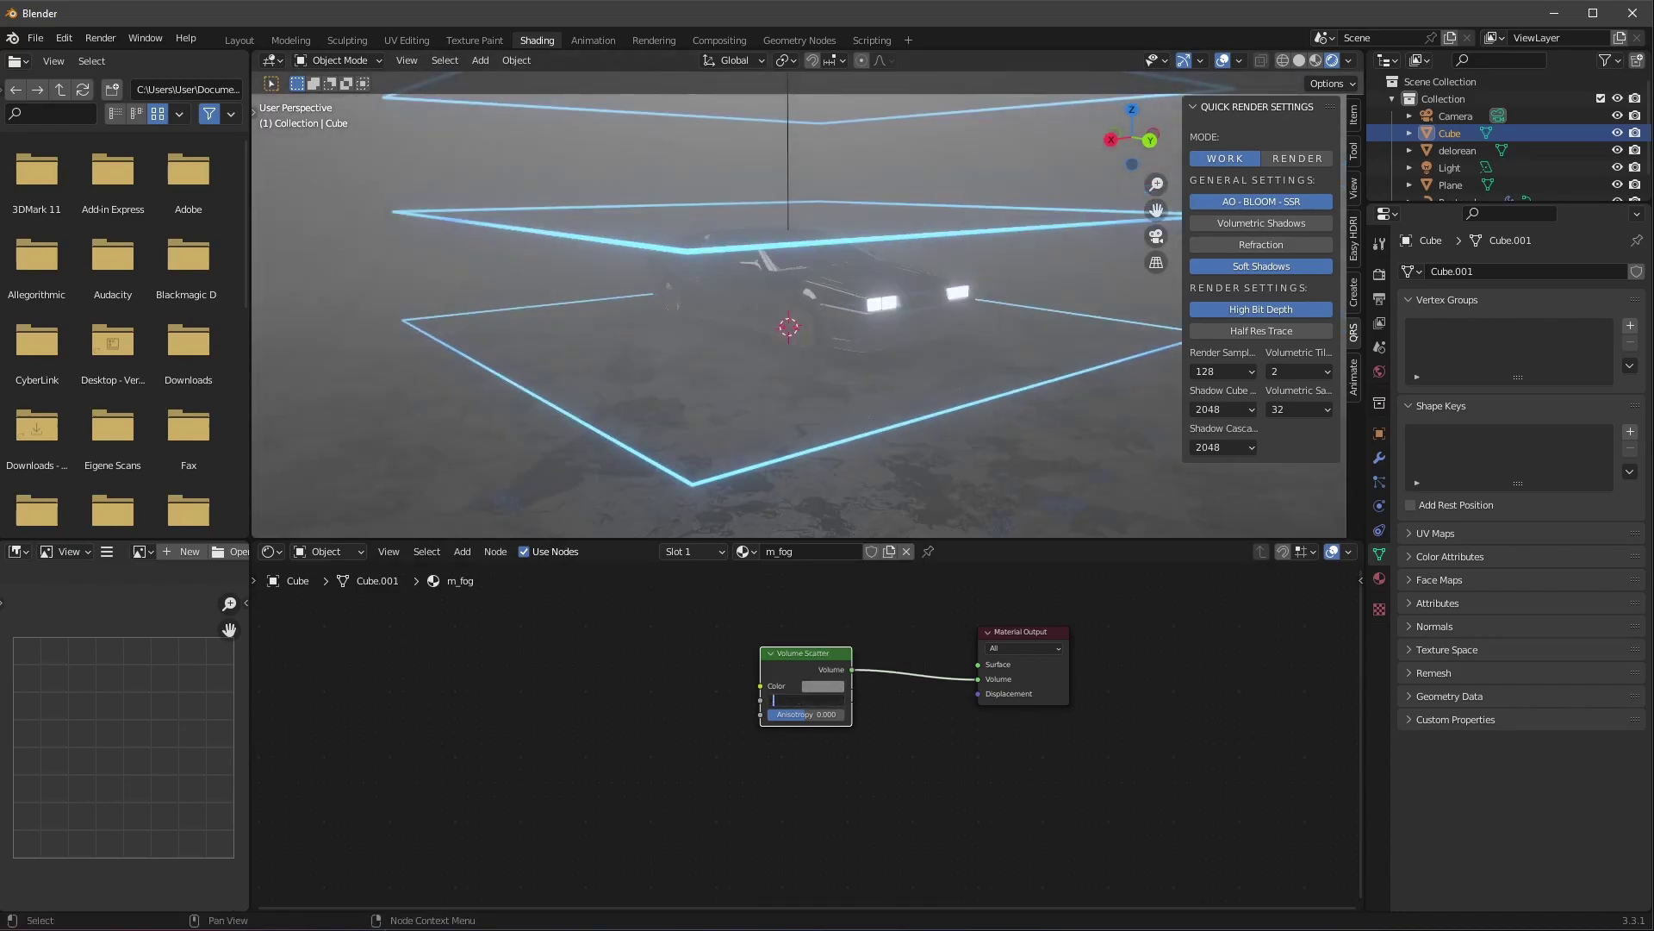
pyautogui.write('0.1')
pyautogui.press('Return')
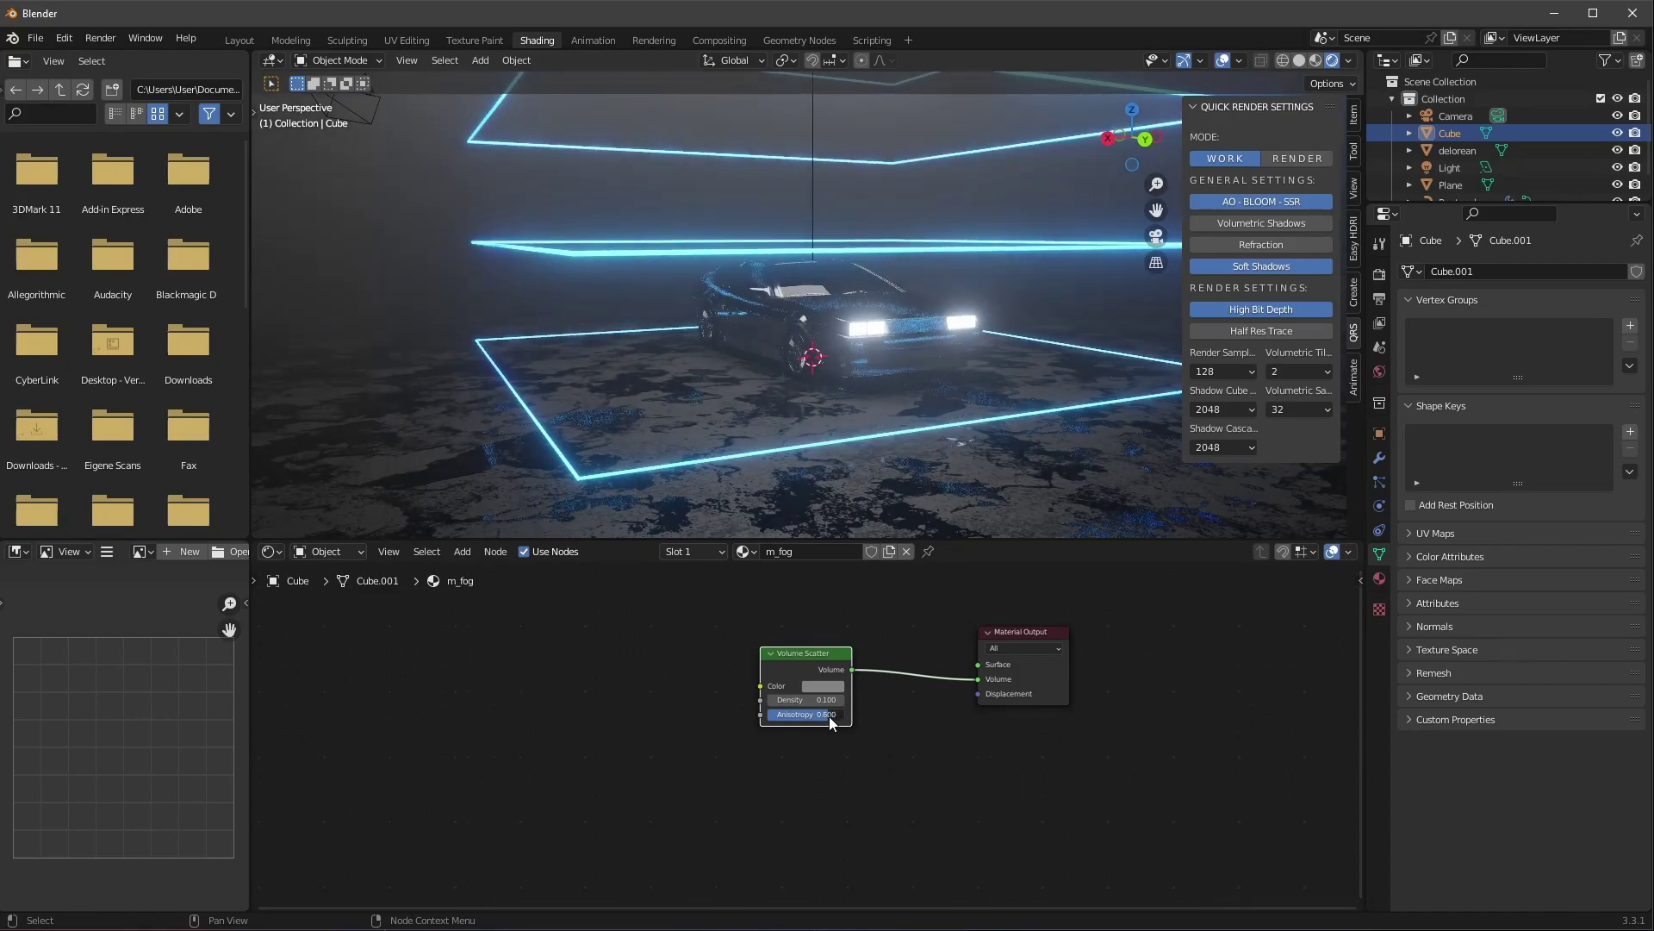
pyautogui.moveTo(829, 716); pyautogui.dragTo(820, 716)
pyautogui.keyDown('alt'); pyautogui.moveTo(853, 418); pyautogui.dragTo(783, 424); pyautogui.keyUp('alt')
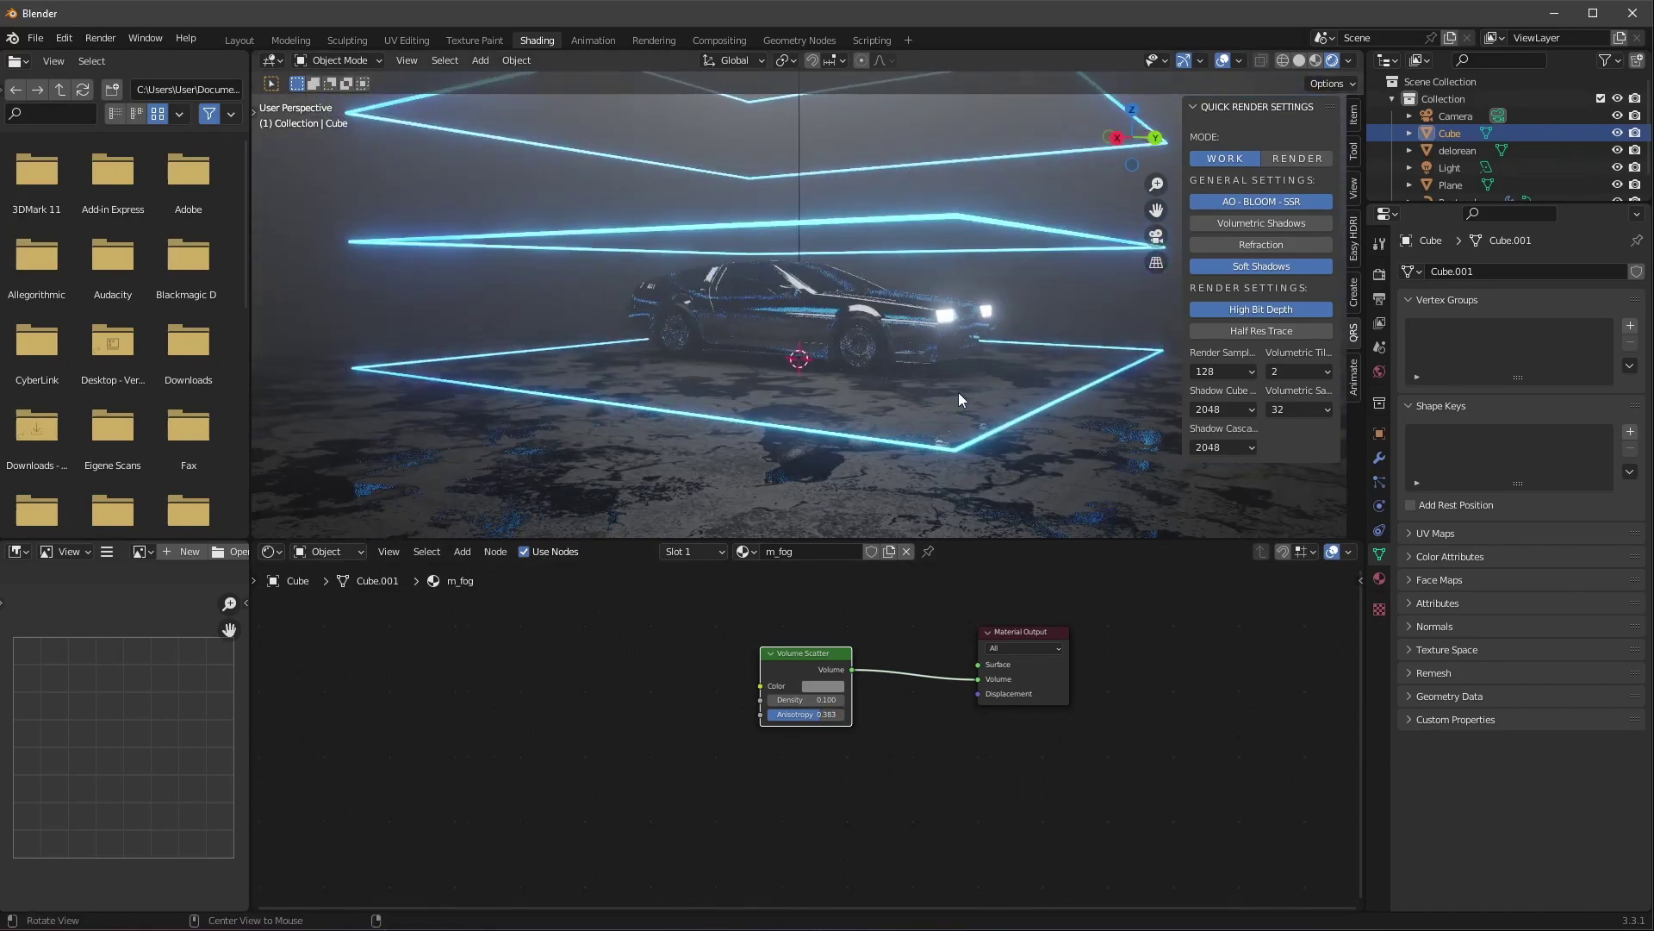
pyautogui.moveTo(959, 398); pyautogui.dragTo(902, 408, button='middle')
pyautogui.press('n')
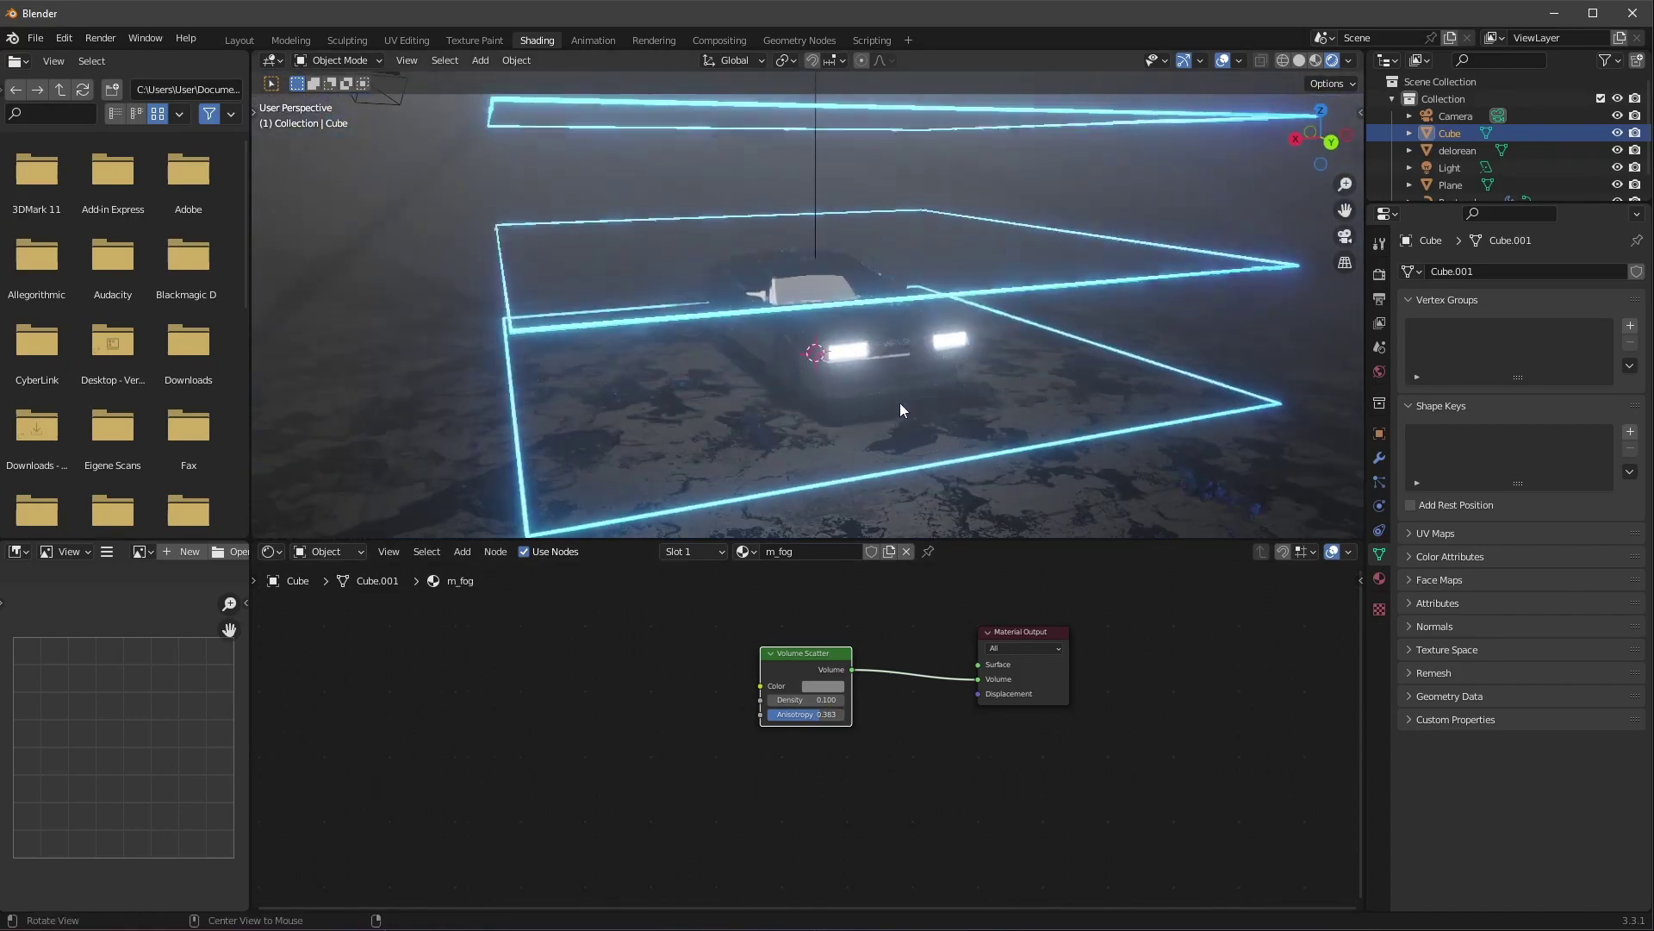
# Select the floor plane and move the black stop of its roughness ColorRamp to about 0.895.
pyautogui.scroll(-6, 900, 401)
pyautogui.scroll(8, 777, 416)
pyautogui.keyDown('alt'); pyautogui.moveTo(922, 411); pyautogui.dragTo(731, 466); pyautogui.keyUp('alt')
pyautogui.click(721, 493)
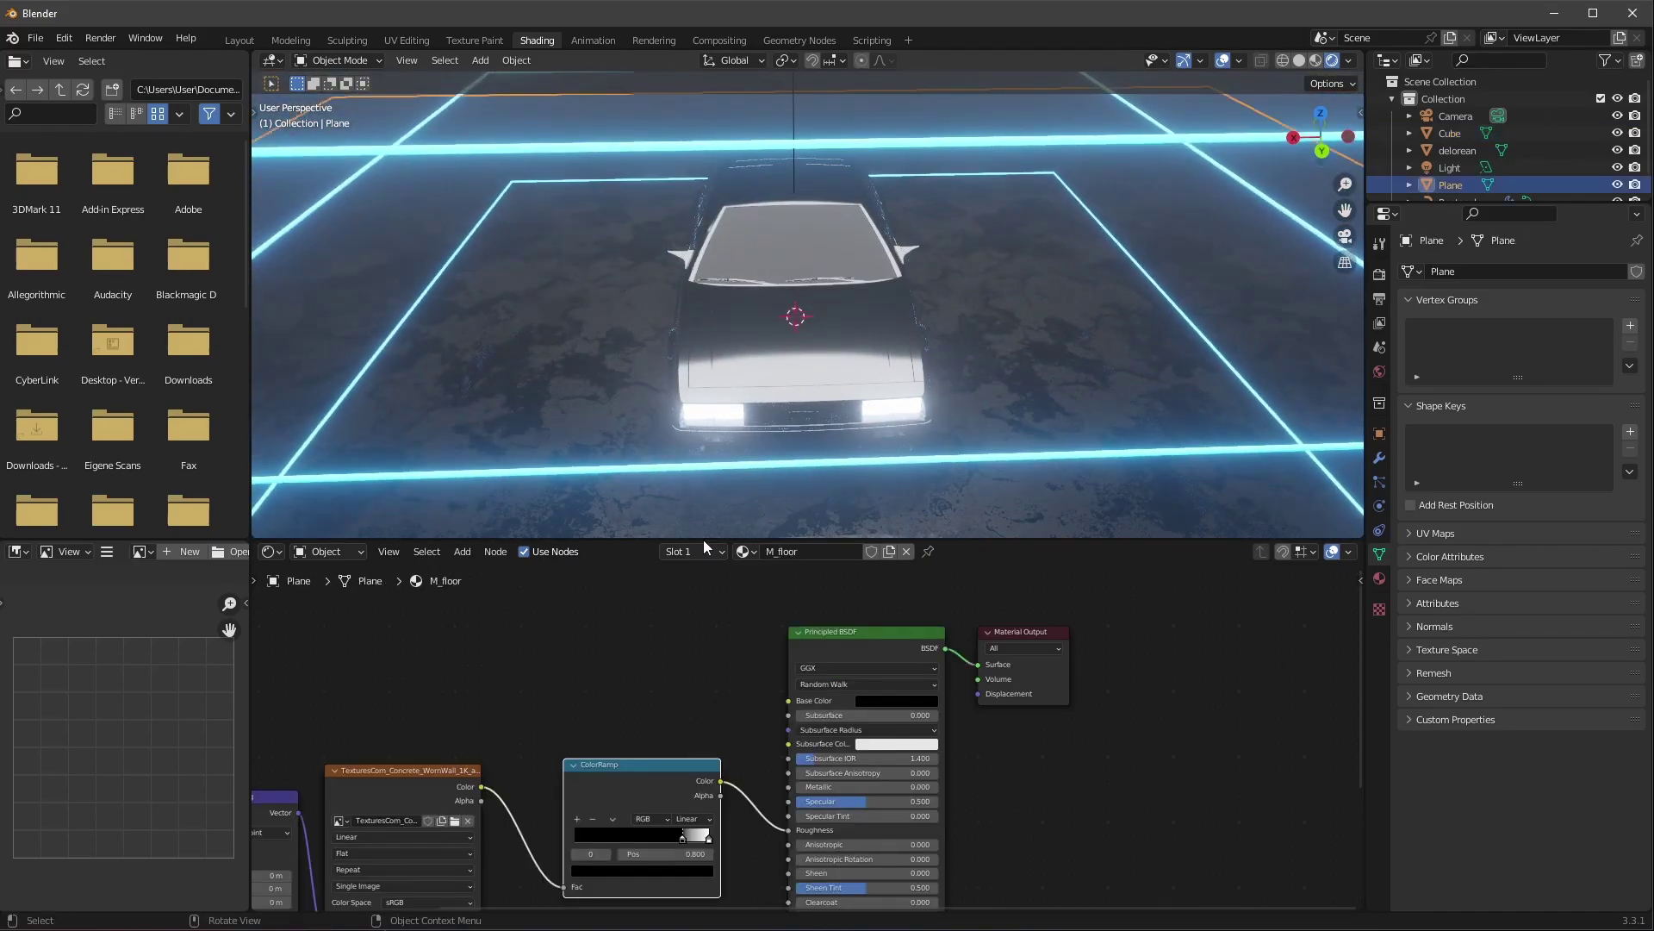
pyautogui.moveTo(691, 829); pyautogui.dragTo(720, 783, button='middle')
pyautogui.moveTo(722, 789)
pyautogui.mouseDown()
pyautogui.moveTo(668, 799)
pyautogui.moveTo(728, 789)
pyautogui.mouseUp()
pyautogui.moveTo(845, 370); pyautogui.dragTo(872, 421, button='middle')
# Apply the Render quality preset with volumetric shadows, and set screen space reflections to max roughness 1, trace precision 0 and edge fading 0.
pyautogui.click(1379, 274)
pyautogui.click(1491, 486)
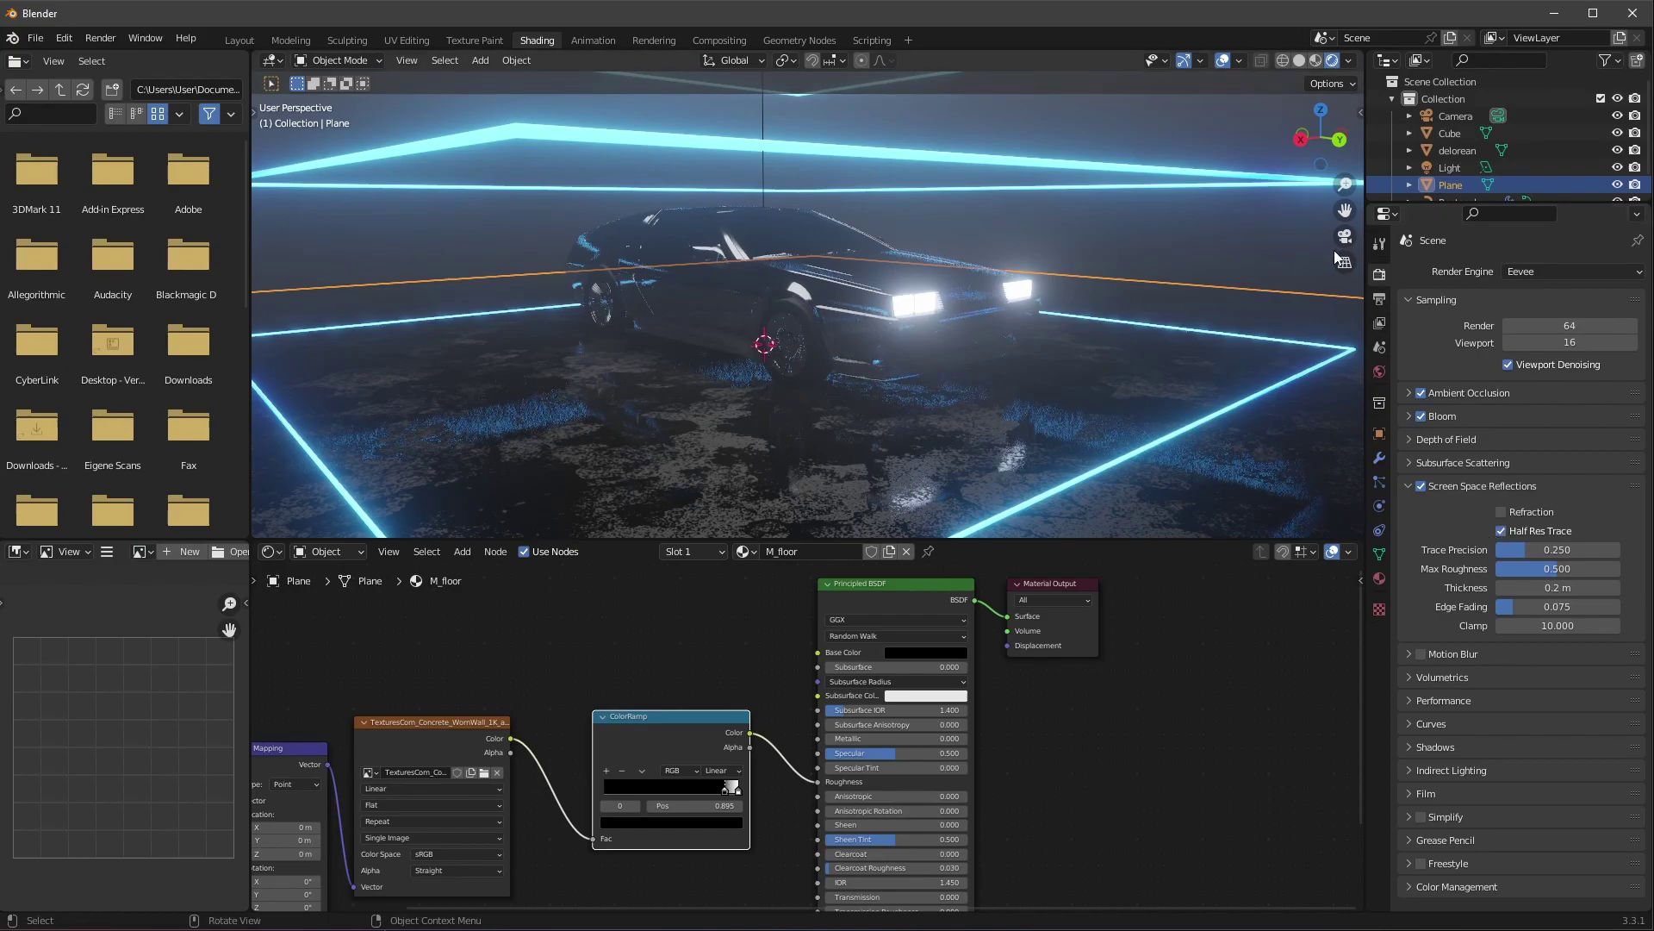
pyautogui.press('n')
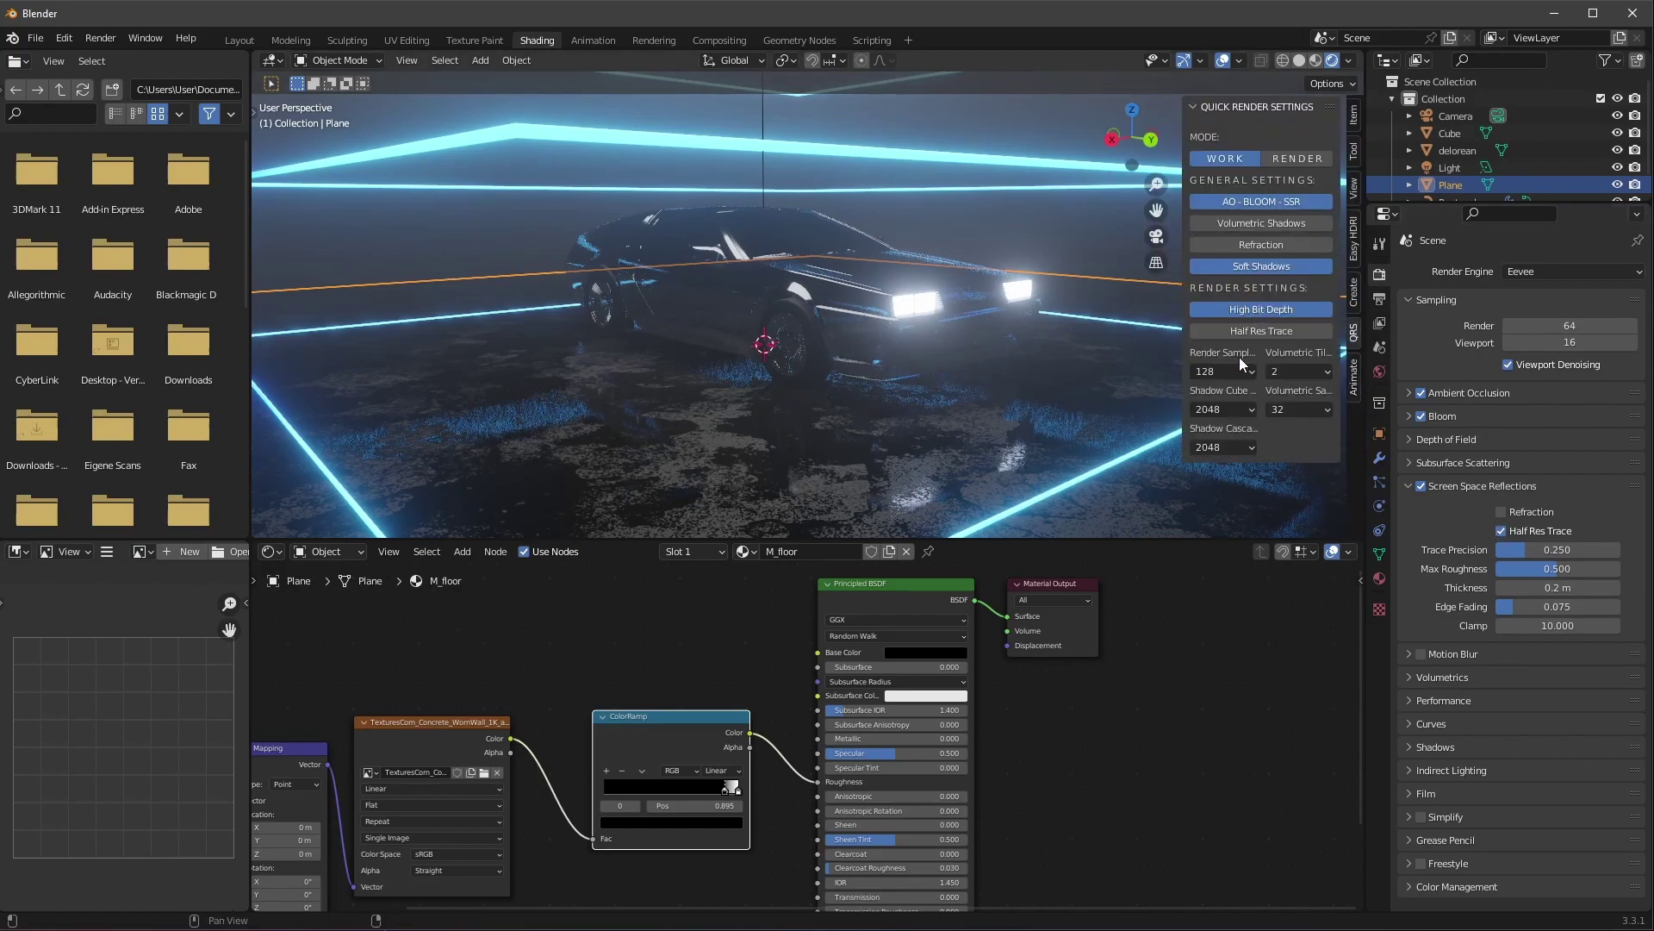
pyautogui.click(1287, 159)
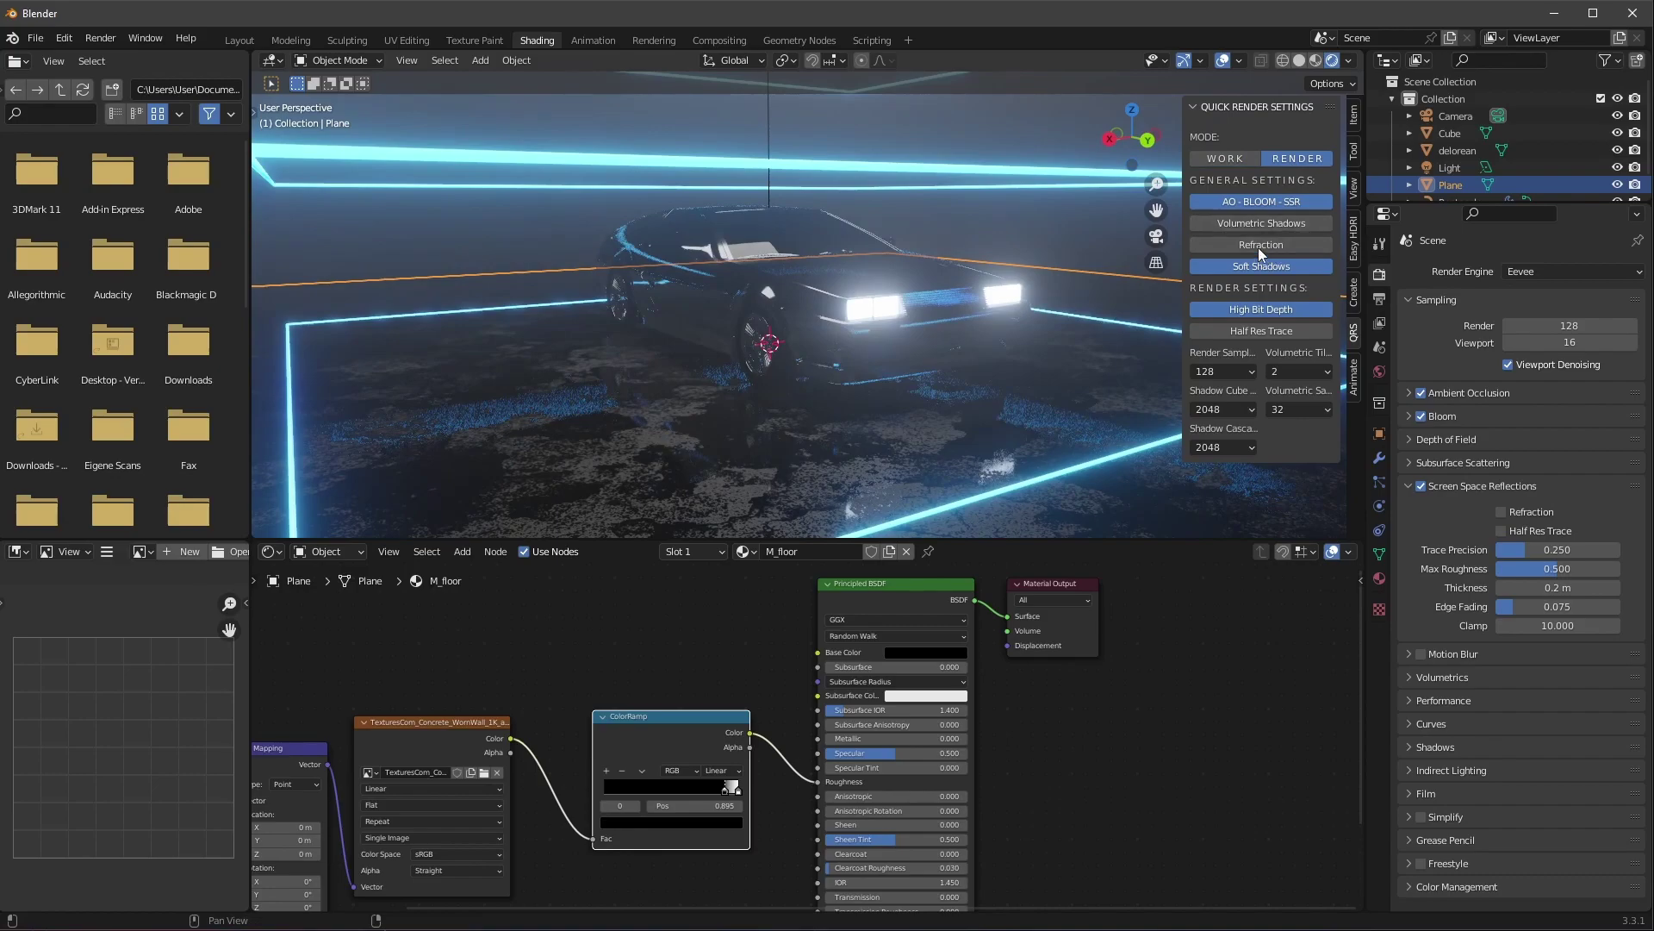
pyautogui.moveTo(907, 338); pyautogui.dragTo(922, 362, button='middle')
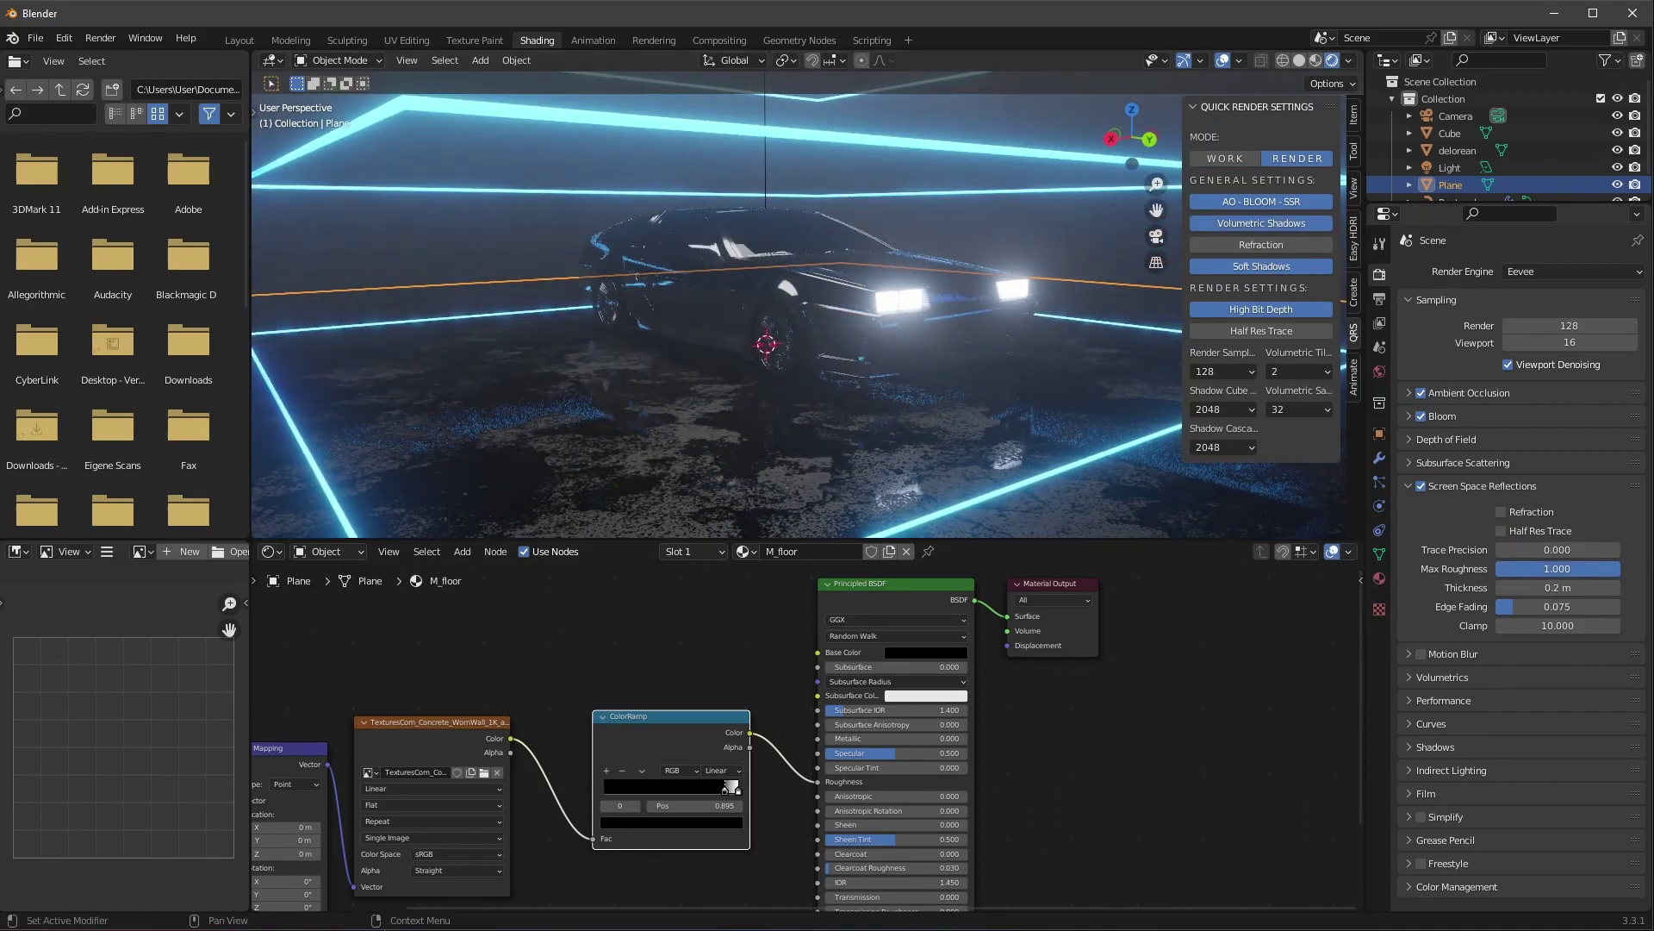
# Tune Bloom to a threshold of about 4.269, knee 0.330, radius 4.323 and intensity 0.032.
pyautogui.moveTo(902, 412); pyautogui.dragTo(853, 448, button='middle')
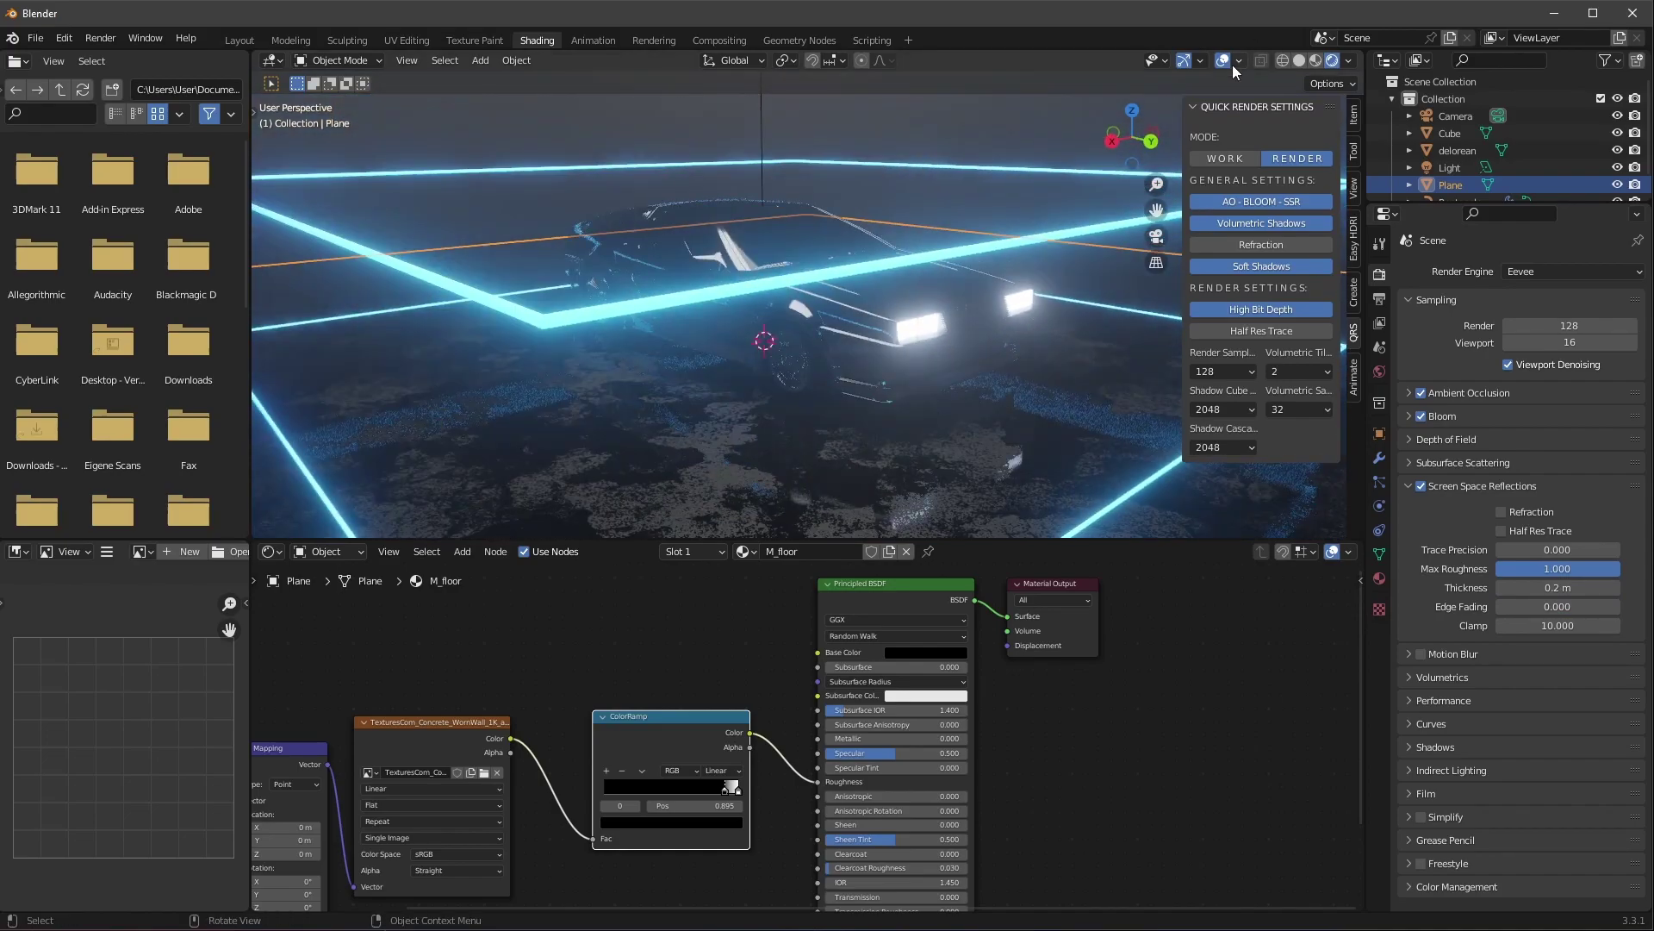
pyautogui.click(1448, 416)
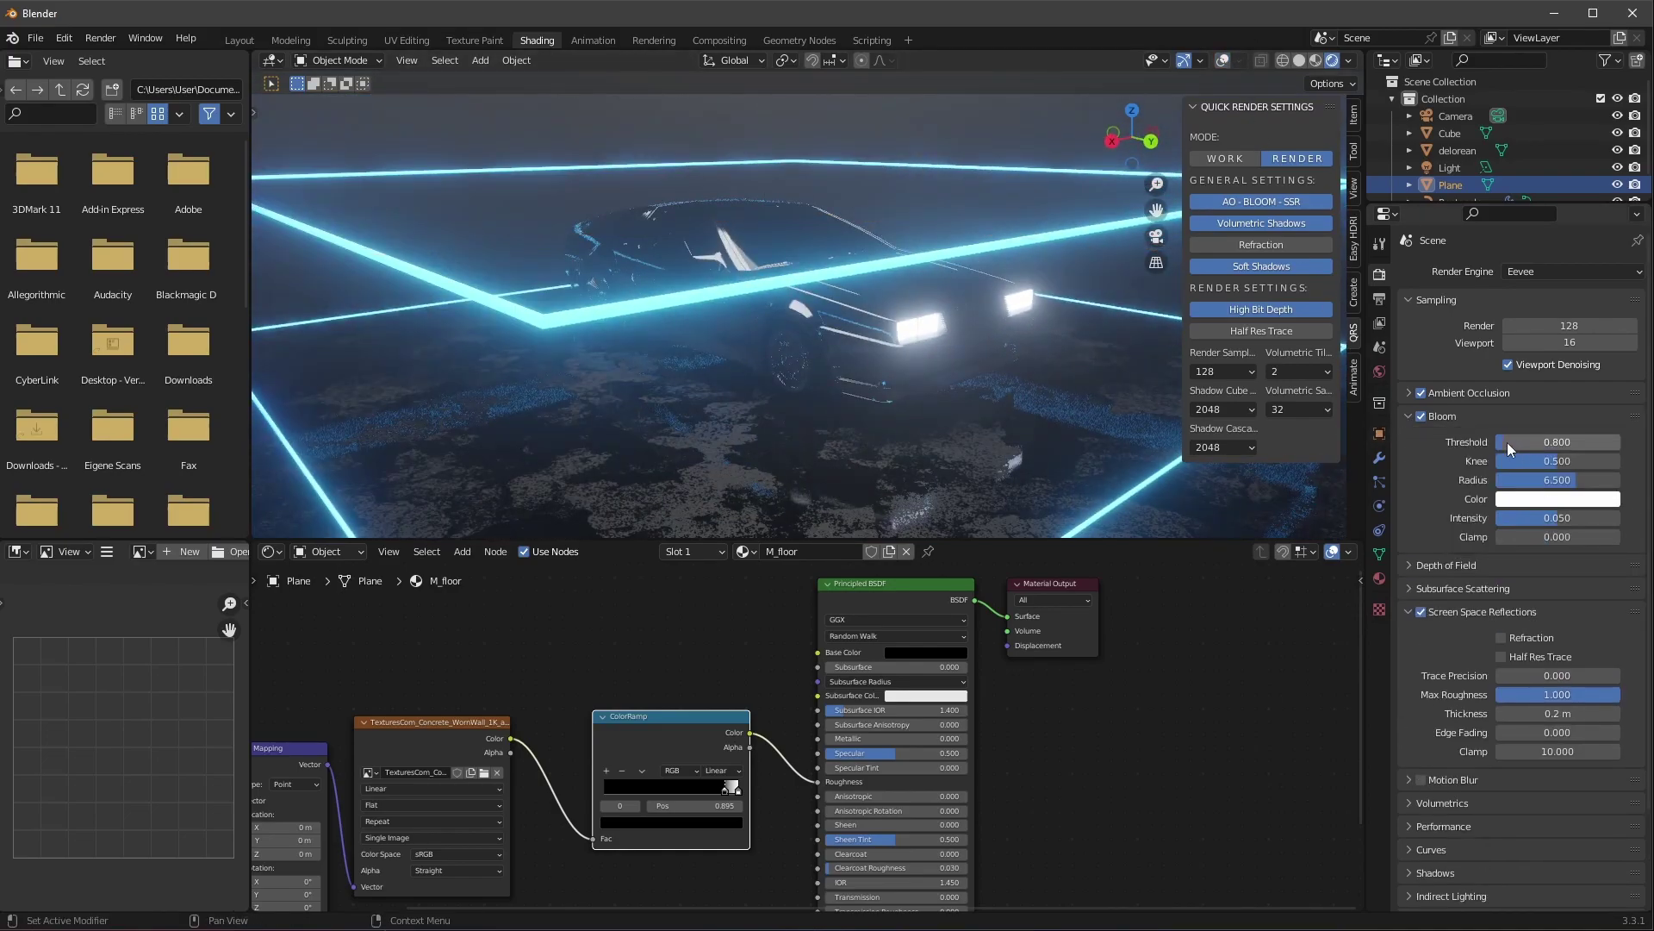
pyautogui.moveTo(1540, 447); pyautogui.dragTo(1561, 449)
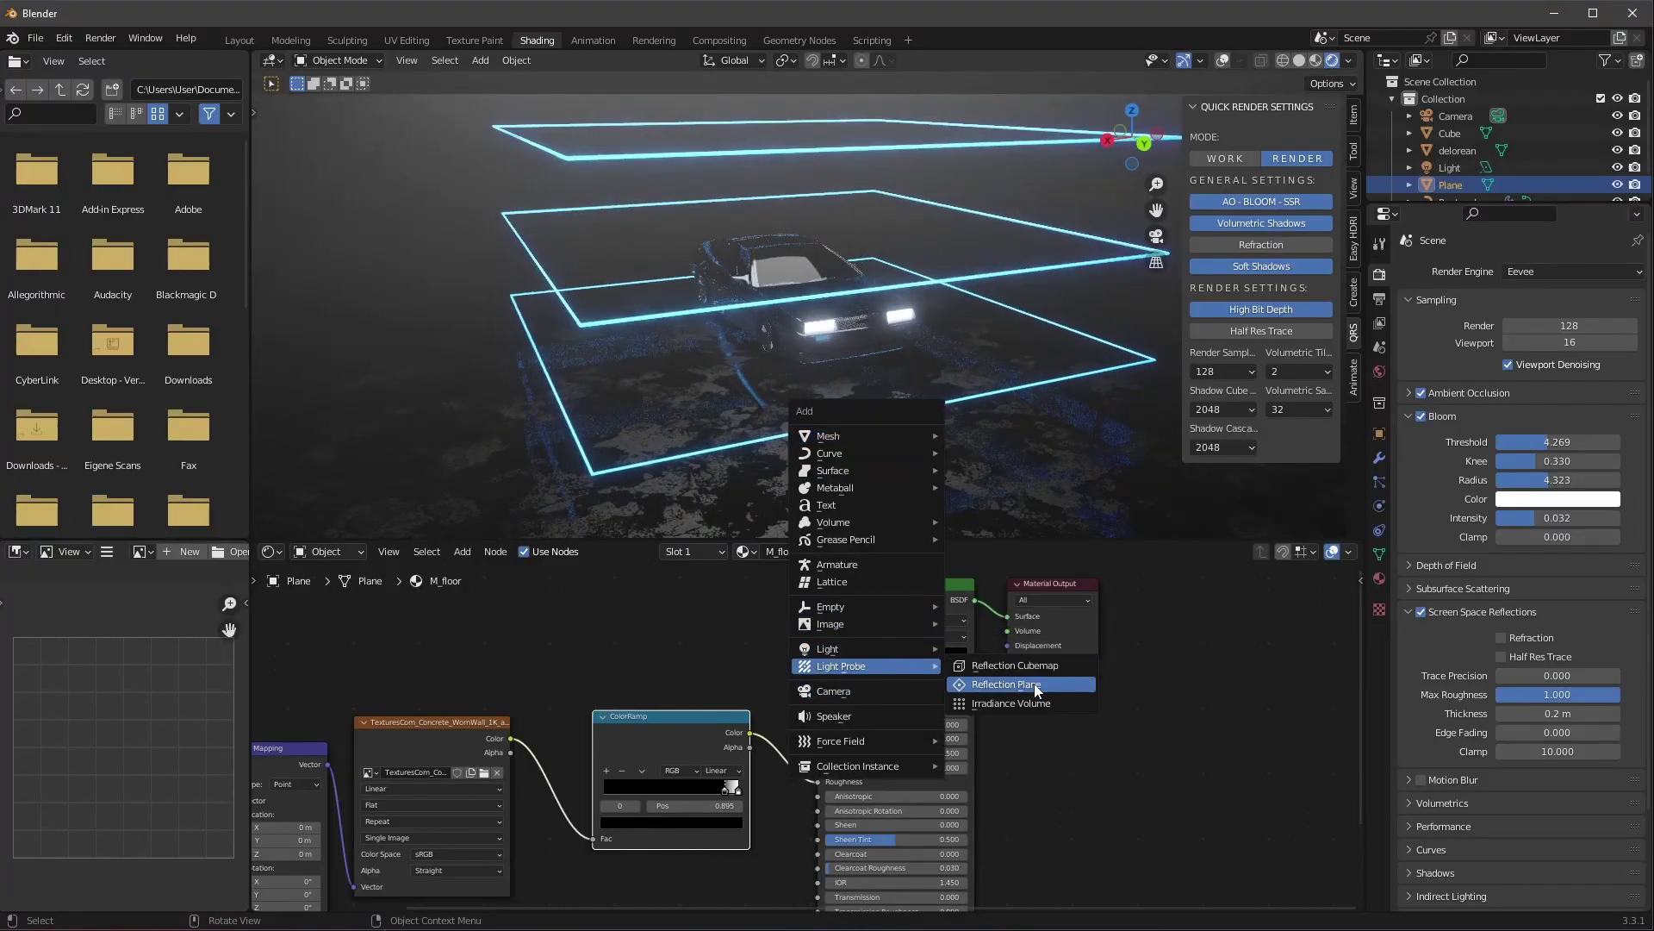
# Add a Reflection Plane light probe and scale it up beyond the lowest neon rectangle.
pyautogui.click(1037, 687)
pyautogui.press('s')
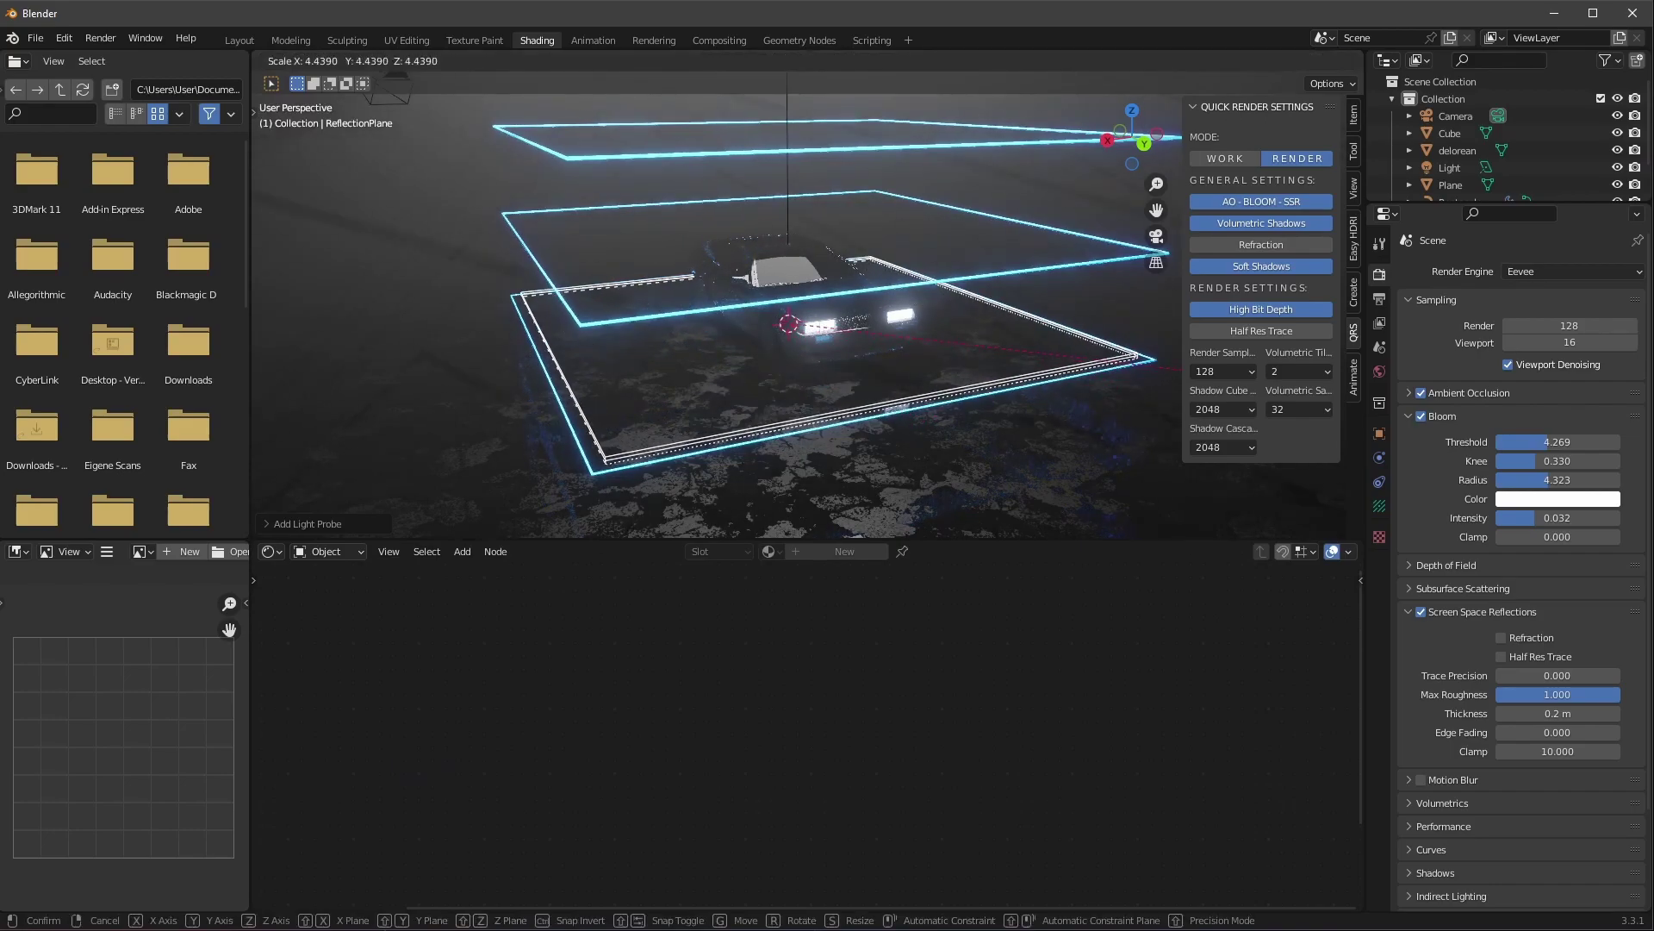
pyautogui.click(1327, 613)
# Set the reflection plane's distance to 5.8 m and falloff to 0, and enable its preview plane.
pyautogui.click(1378, 506)
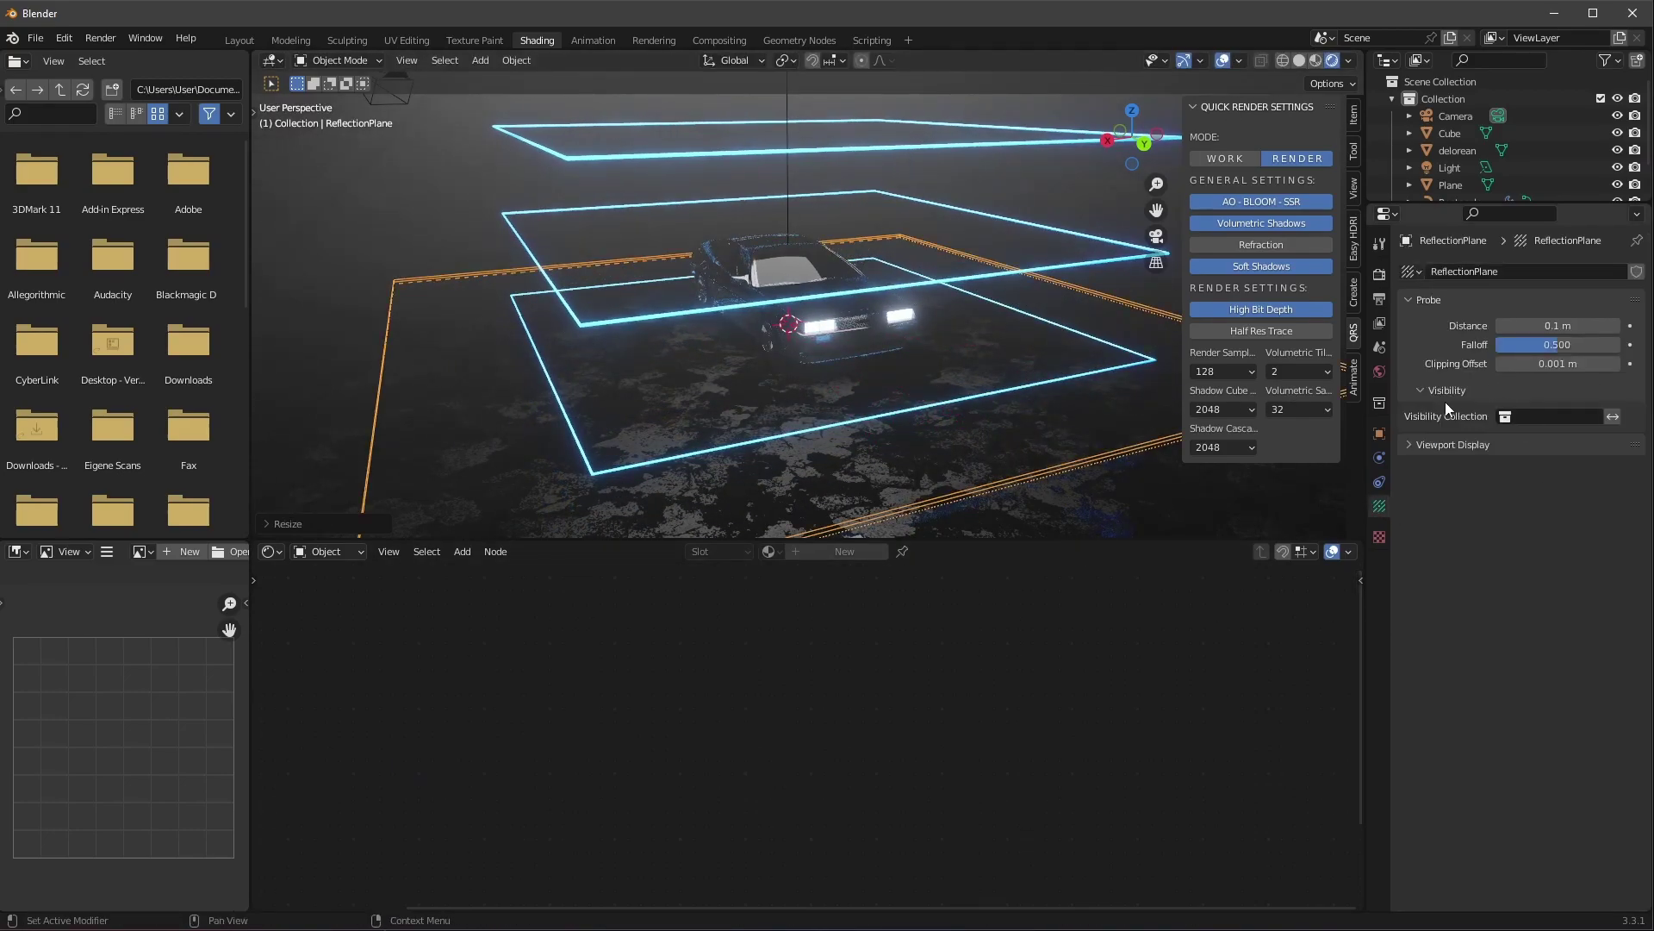
pyautogui.click(1417, 393)
pyautogui.click(1415, 413)
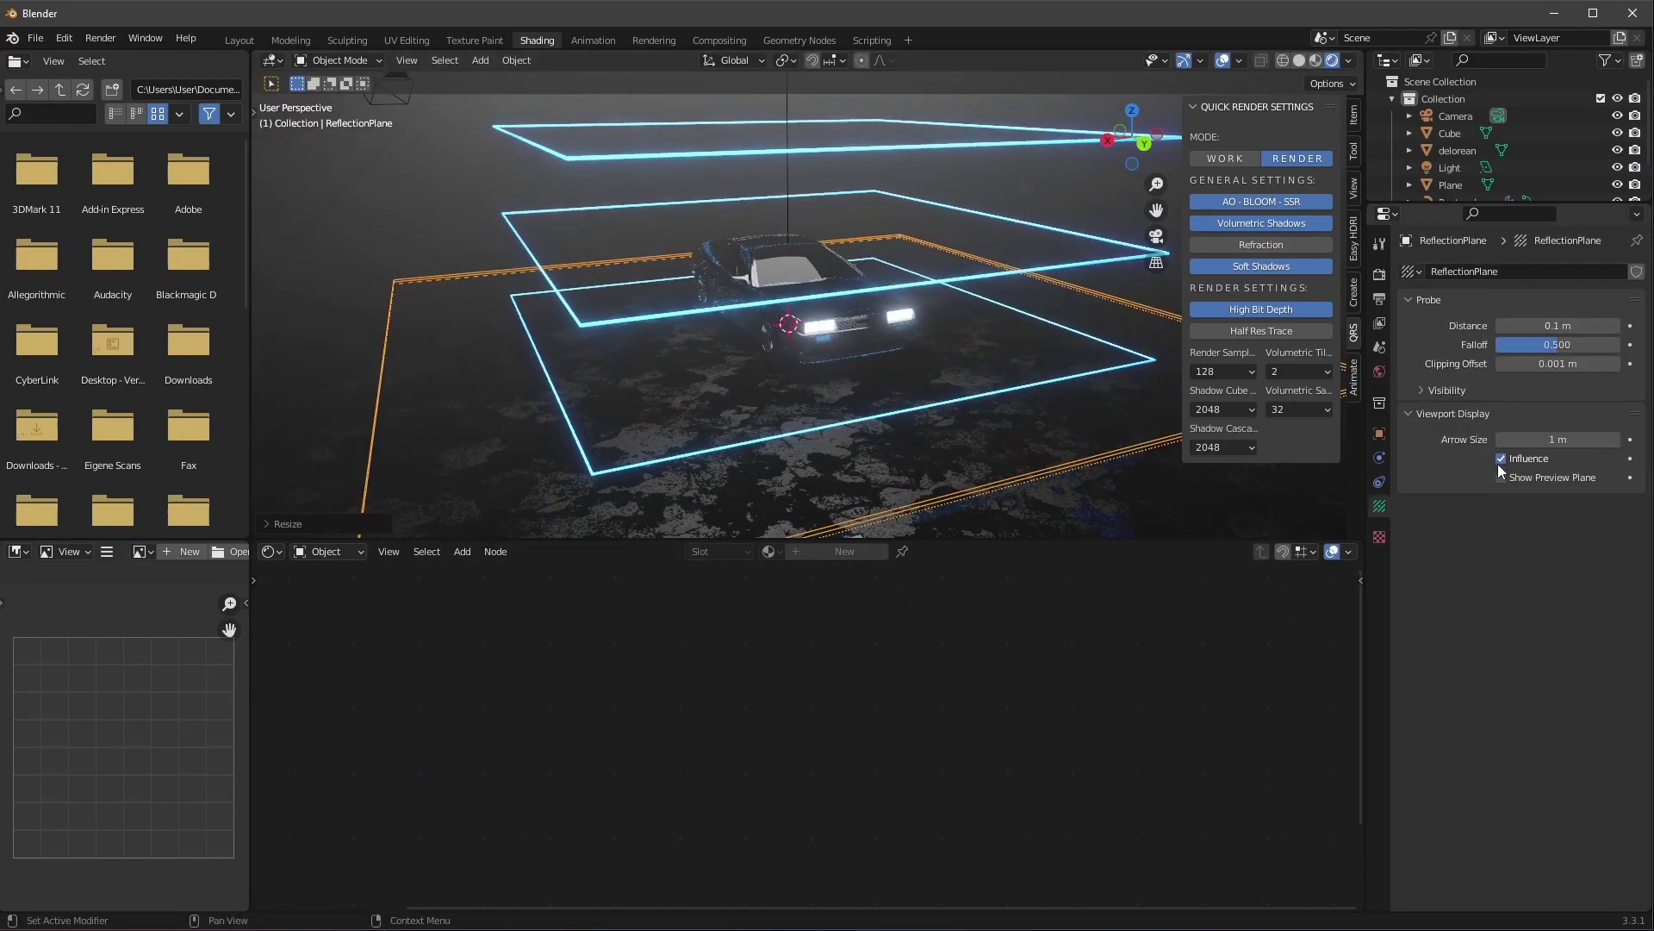
pyautogui.click(1502, 477)
pyautogui.moveTo(1549, 342); pyautogui.dragTo(1590, 322)
# Shift the reflection plane slightly along Z and scale it up further across the floor.
pyautogui.press('g')
pyautogui.press('z')
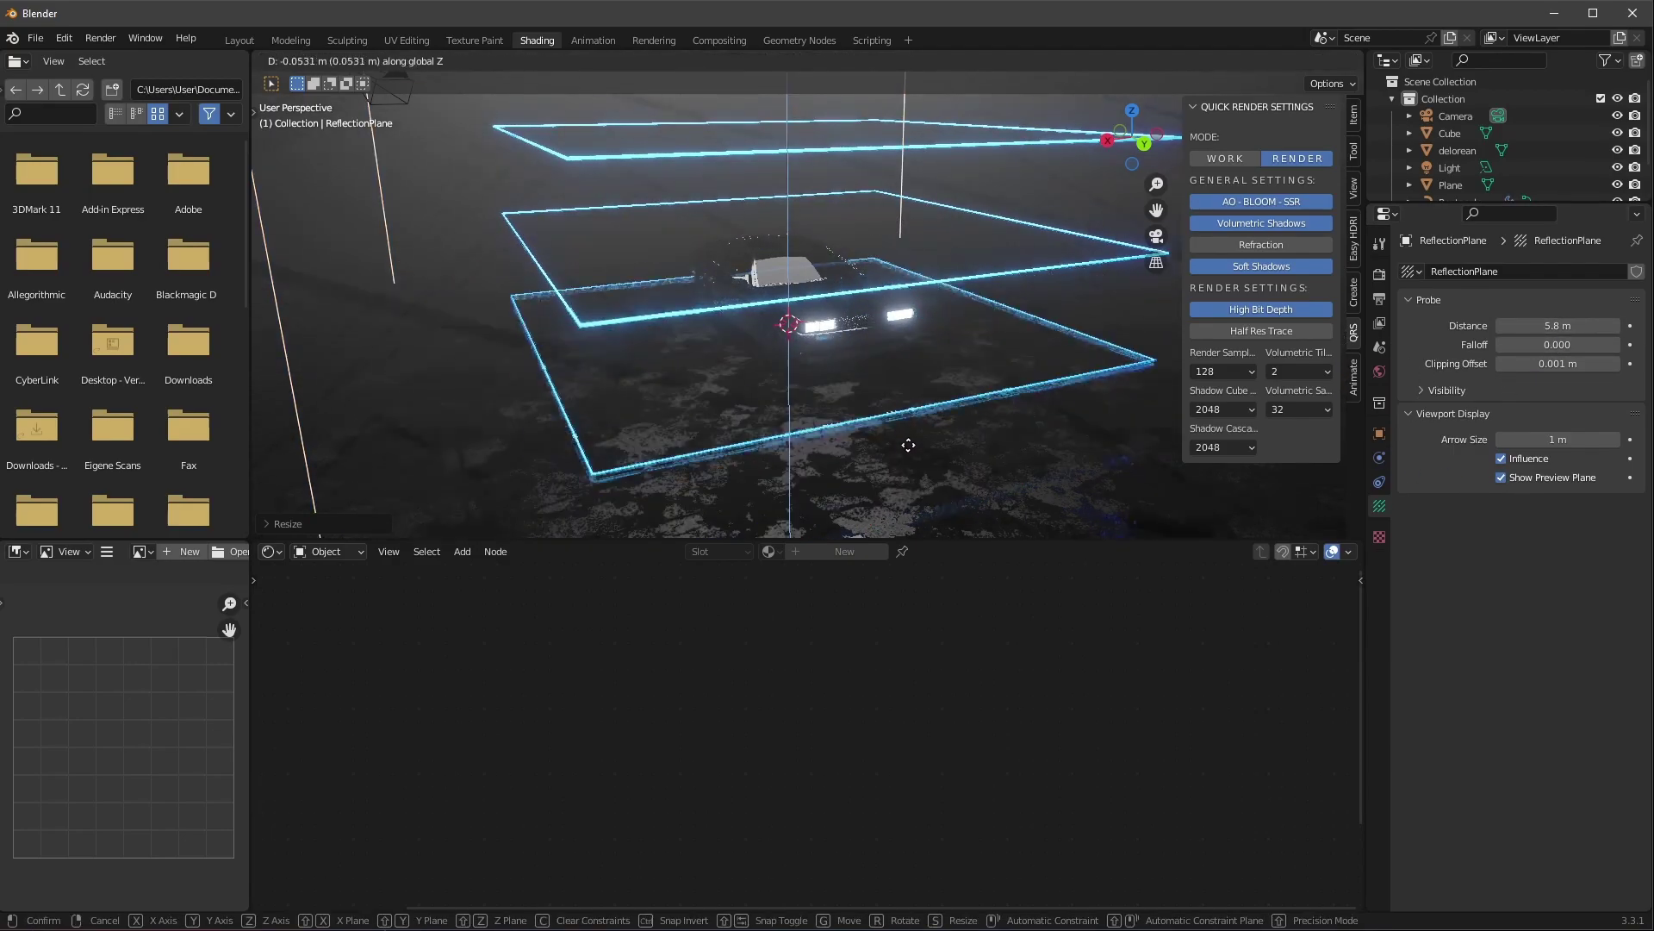
pyautogui.click(908, 440)
pyautogui.moveTo(869, 462); pyautogui.dragTo(893, 417, button='middle')
pyautogui.scroll(5, 853, 458)
pyautogui.scroll(-7, 893, 417)
pyautogui.press('s')
pyautogui.click(1001, 405)
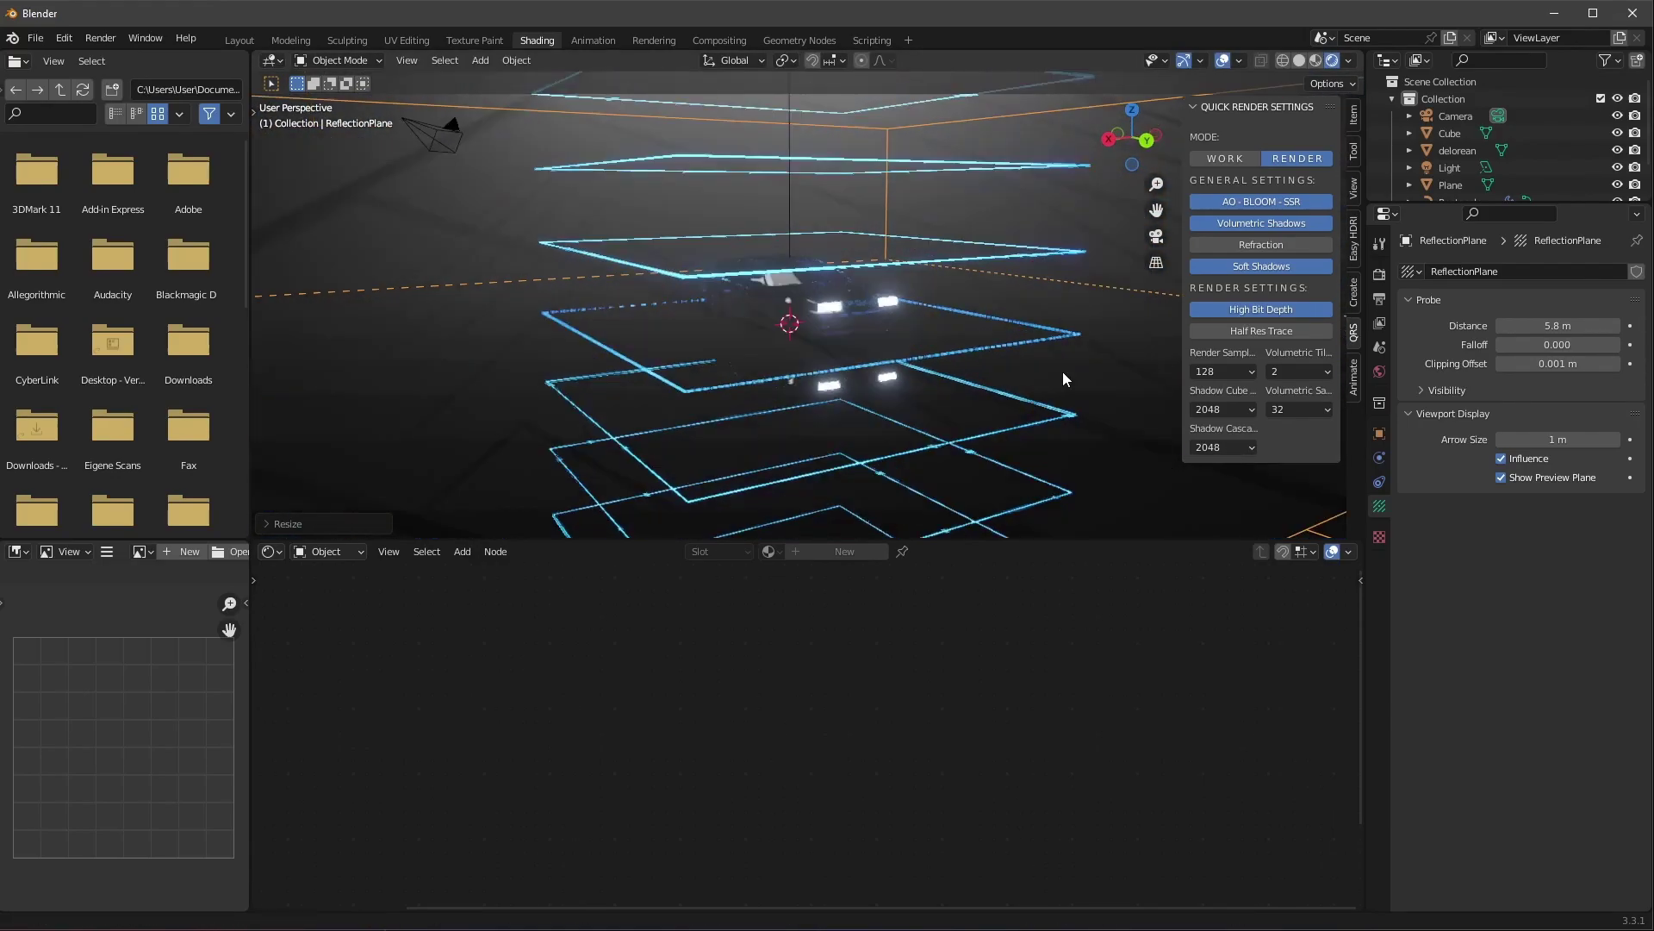
# Turn off the reflection plane's preview plane.
pyautogui.scroll(5, 1067, 373)
pyautogui.click(1501, 477)
pyautogui.moveTo(963, 477); pyautogui.dragTo(862, 483, button='middle')
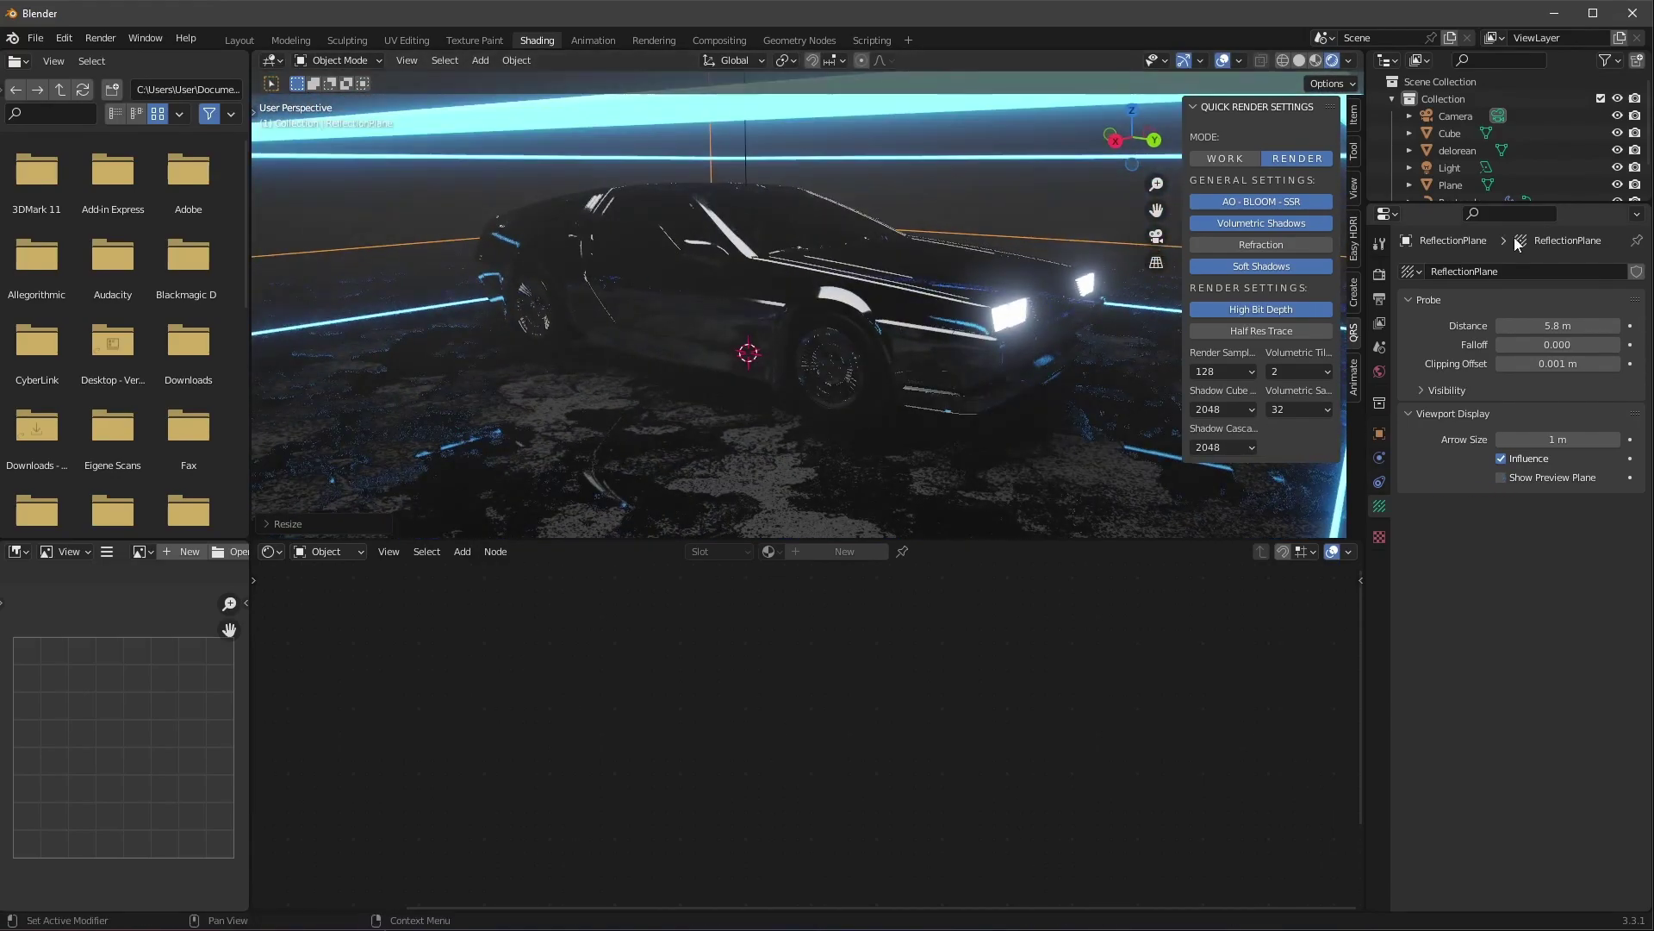
# Toggle the ReflectionPlane's viewport visibility to compare the floor reflections with and without it.
pyautogui.moveTo(1516, 204); pyautogui.dragTo(1517, 335)
pyautogui.click(1617, 219)
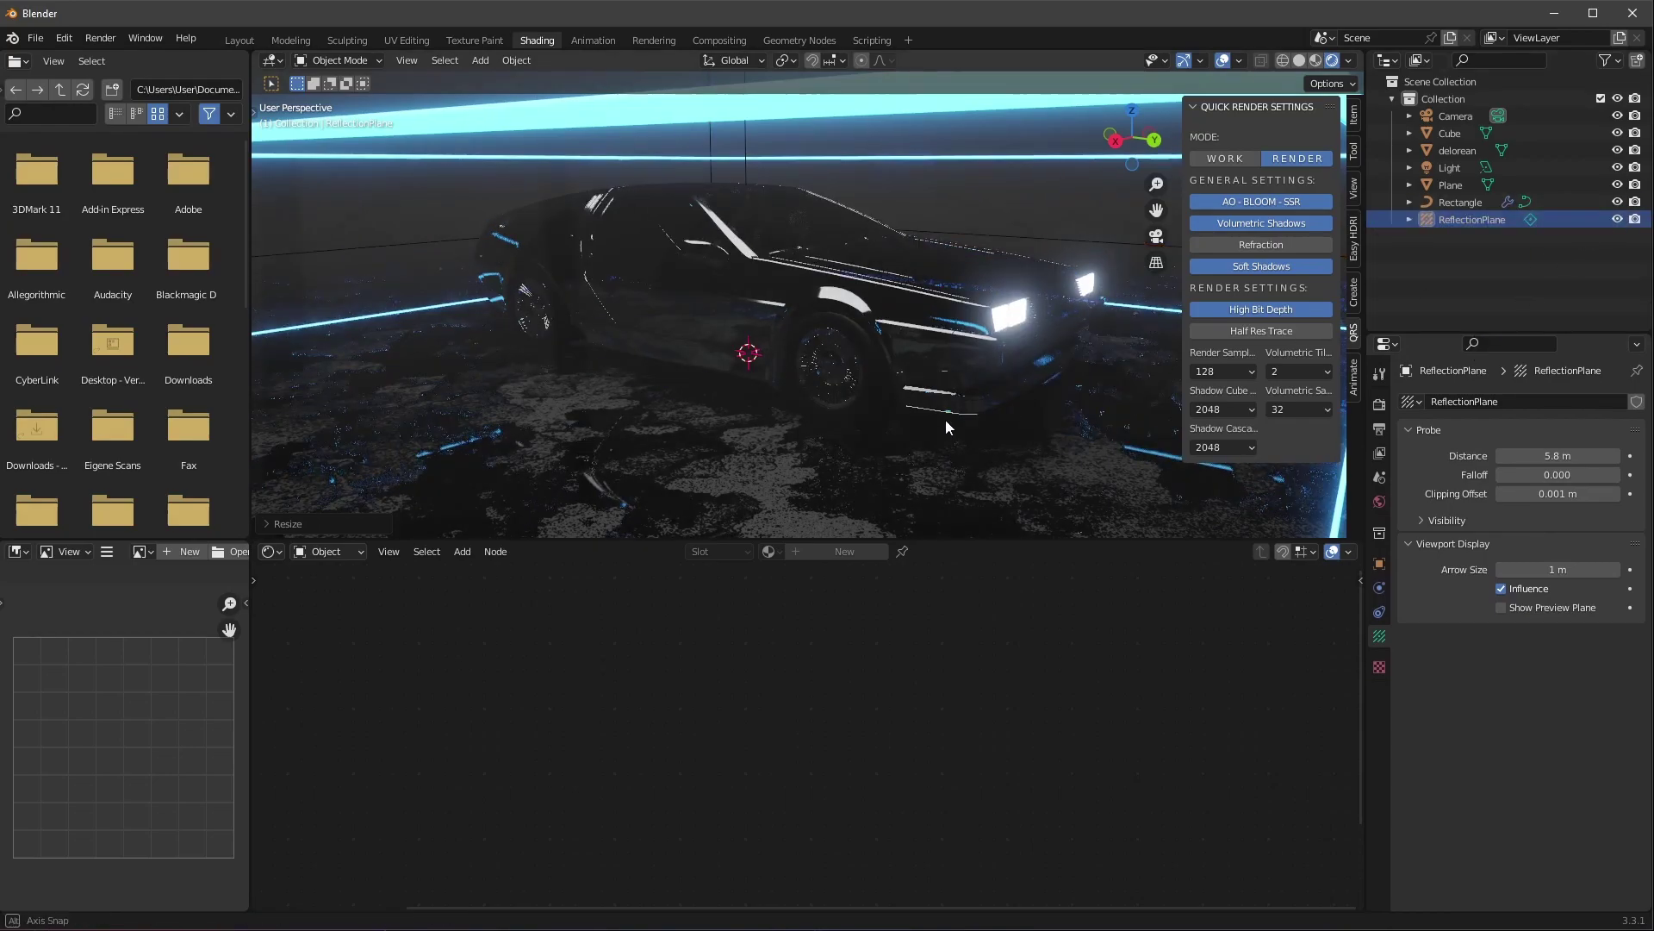
pyautogui.click(1616, 221)
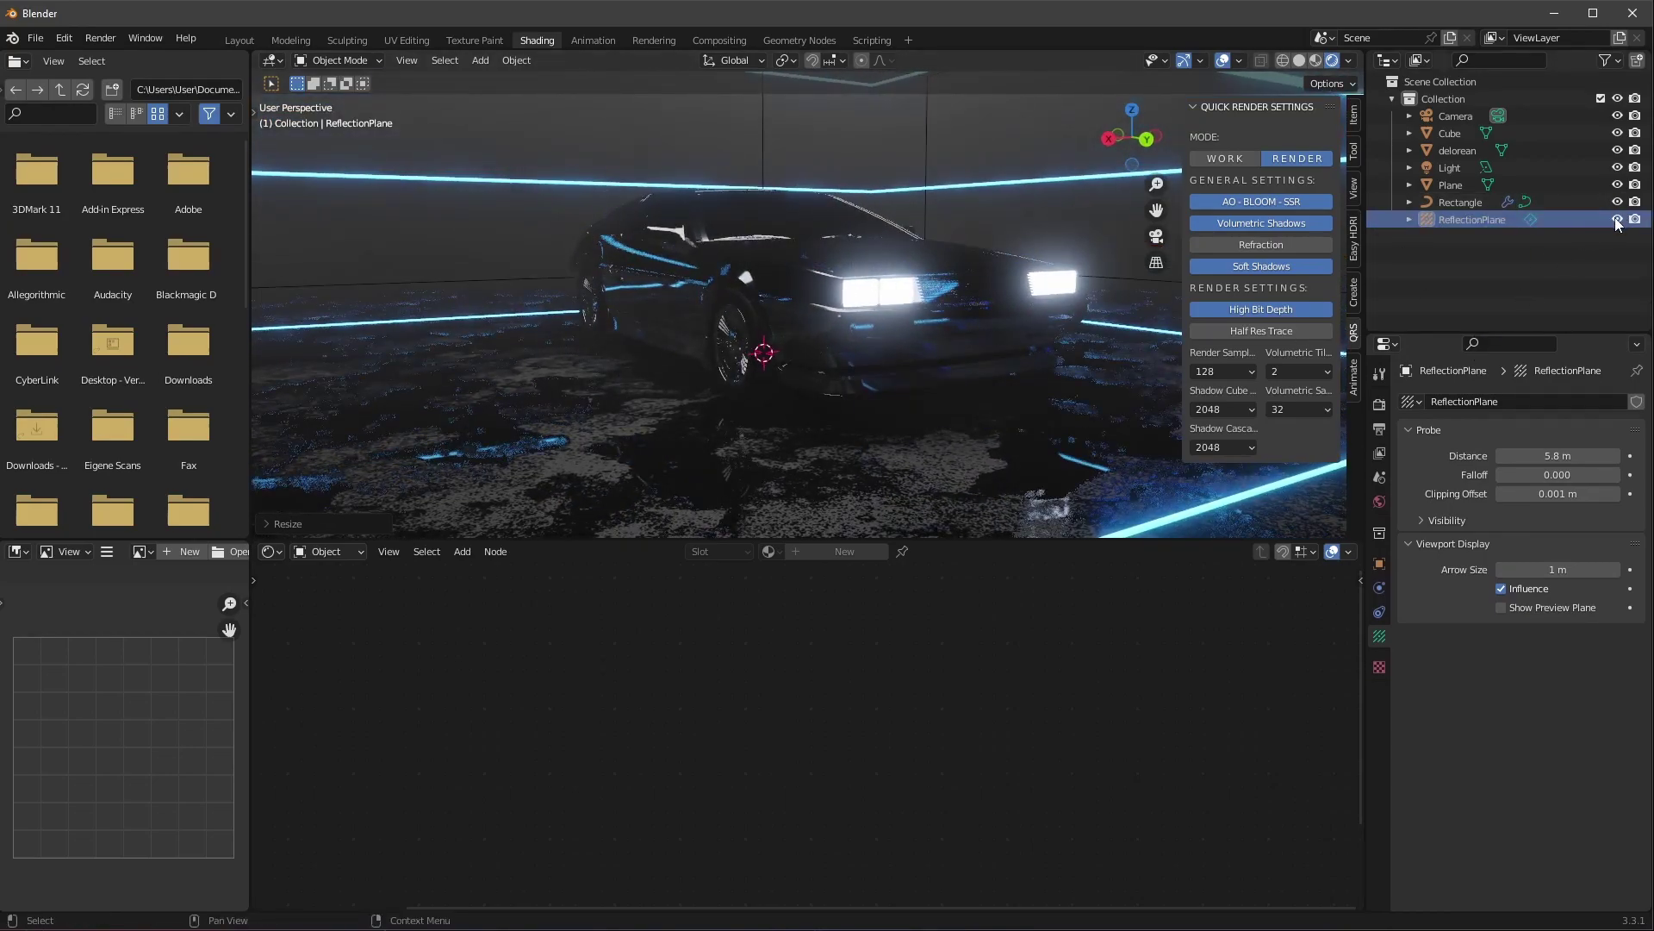
pyautogui.click(1616, 221)
pyautogui.click(1616, 220)
pyautogui.click(1617, 220)
pyautogui.click(1616, 221)
# Add a Reflection Cubemap light probe at the car.
pyautogui.moveTo(870, 362); pyautogui.dragTo(810, 382, button='middle')
pyautogui.scroll(-5, 810, 382)
pyautogui.hotkey('shift', 'a')
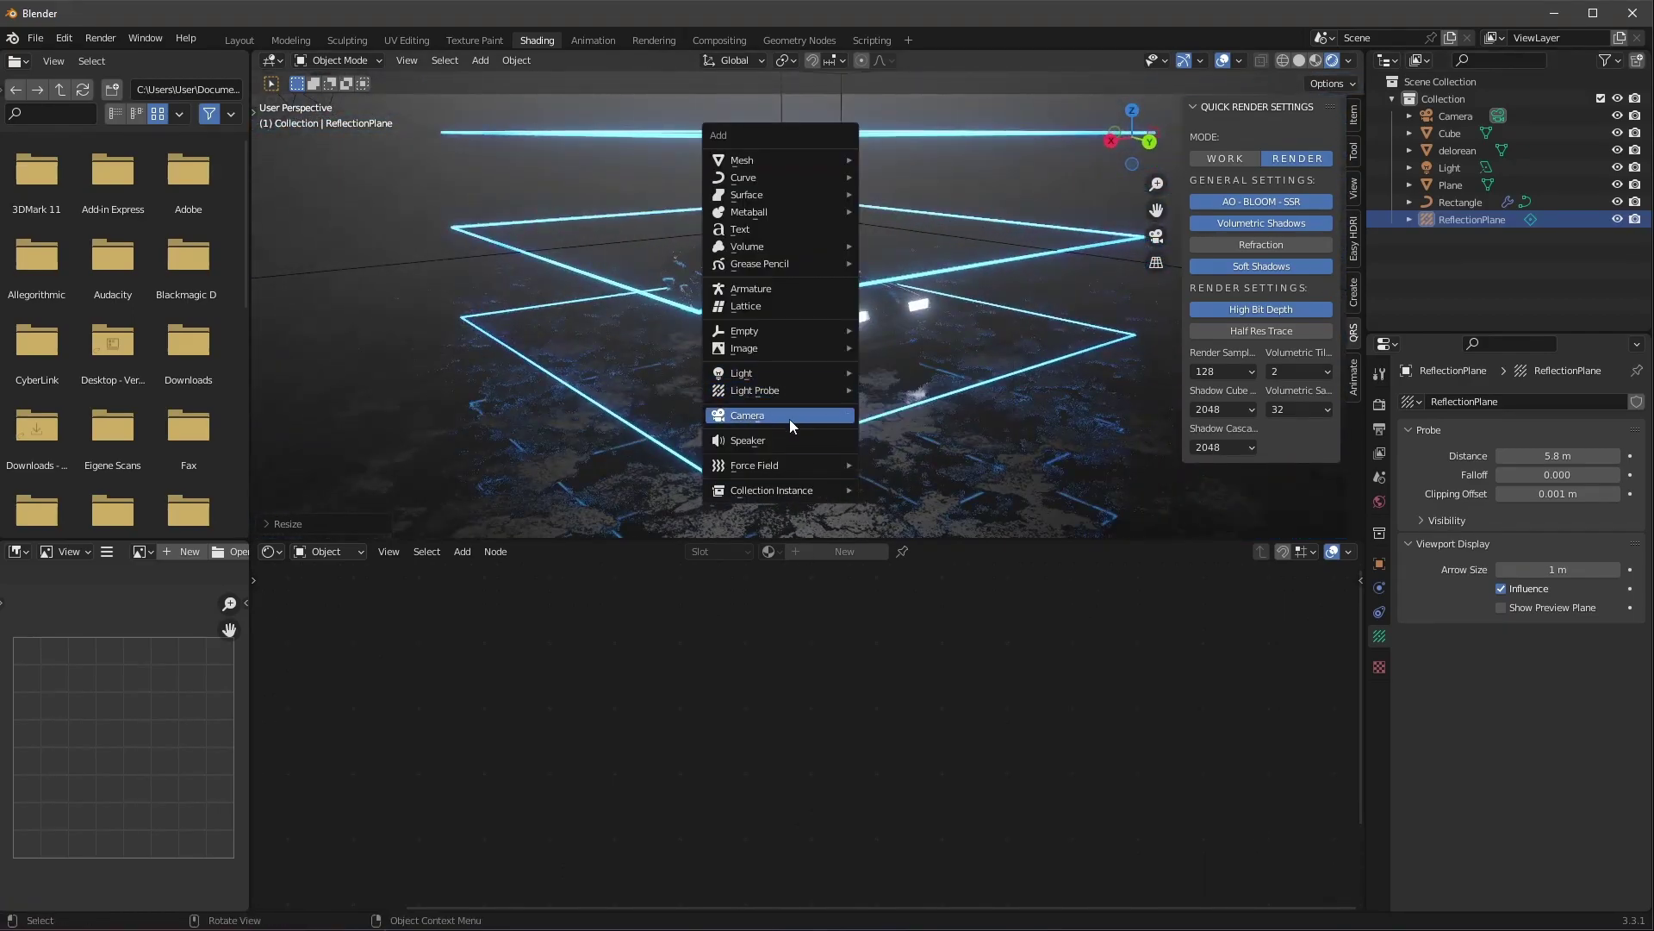
pyautogui.moveTo(766, 396)
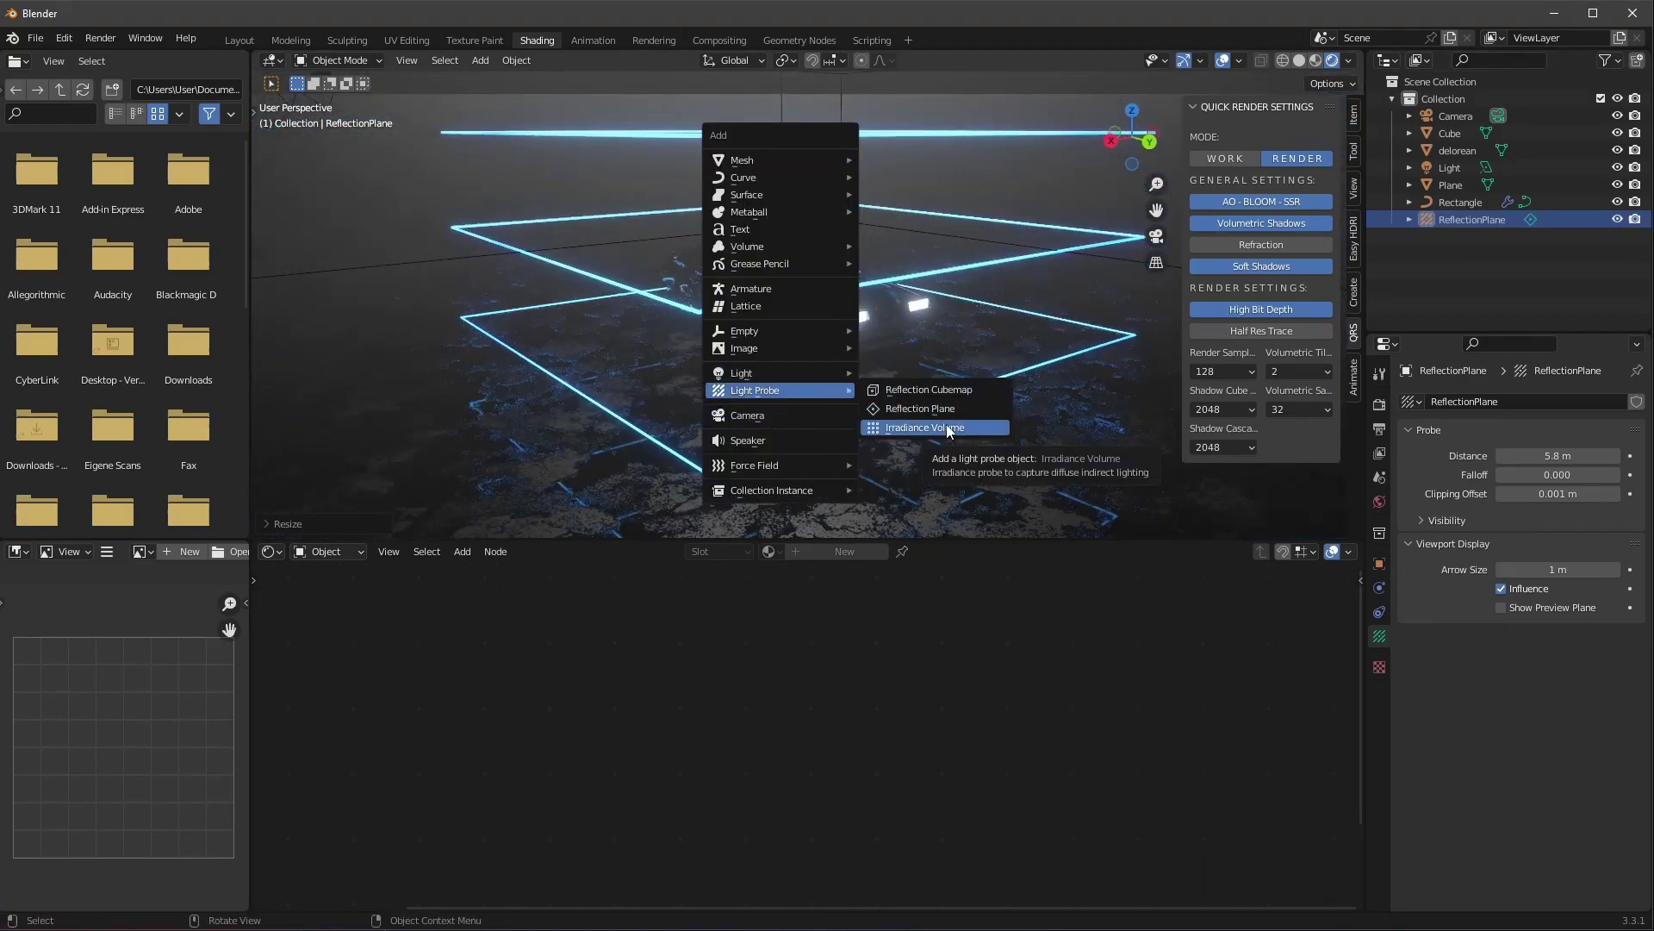
pyautogui.click(928, 390)
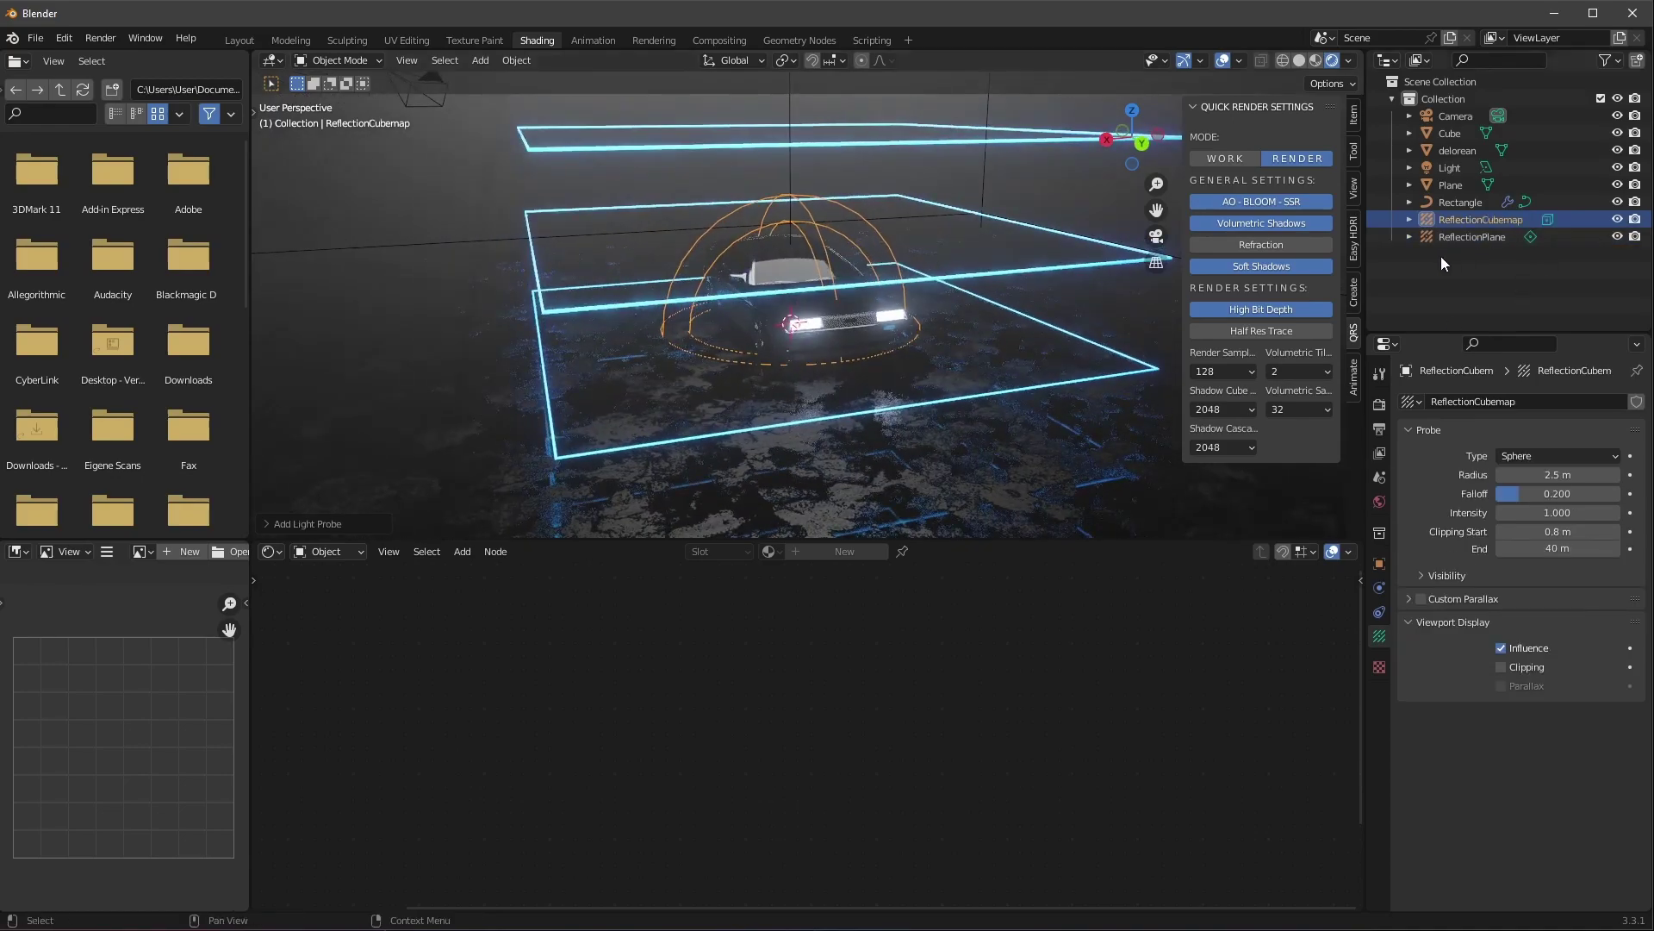
# Change the reflection cubemap's type to Box and scale it up about 2.26 times around the car.
pyautogui.click(1533, 448)
pyautogui.click(1534, 488)
pyautogui.press('s')
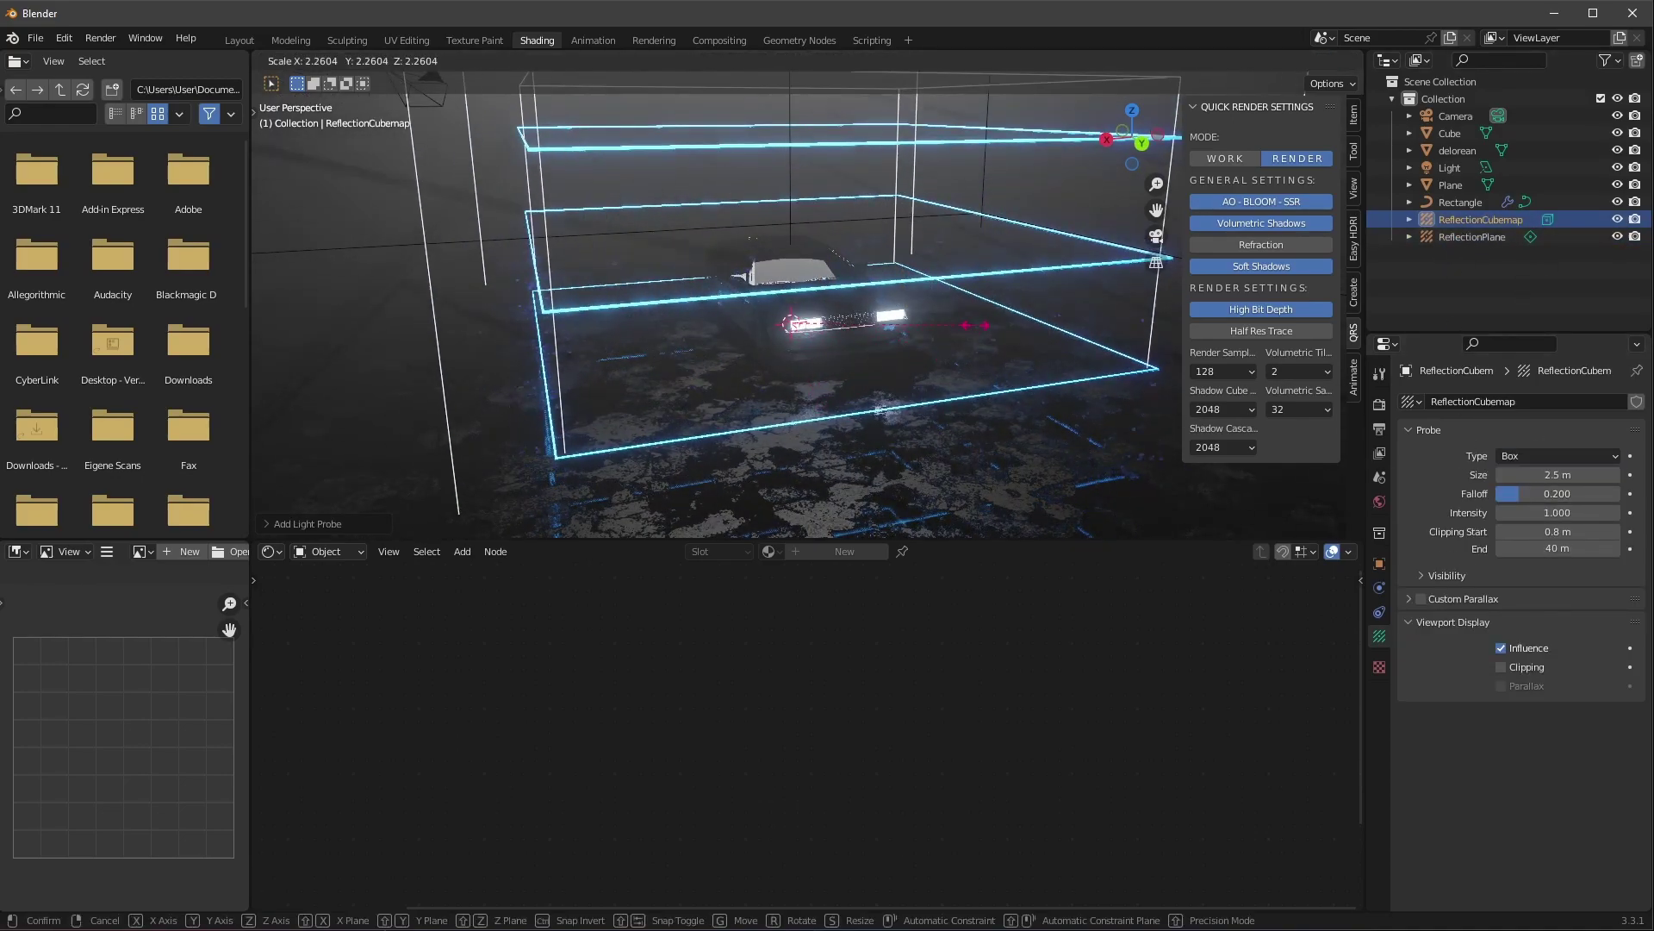
pyautogui.click(977, 323)
pyautogui.keyDown('alt'); pyautogui.moveTo(964, 354); pyautogui.dragTo(983, 350); pyautogui.keyUp('alt')
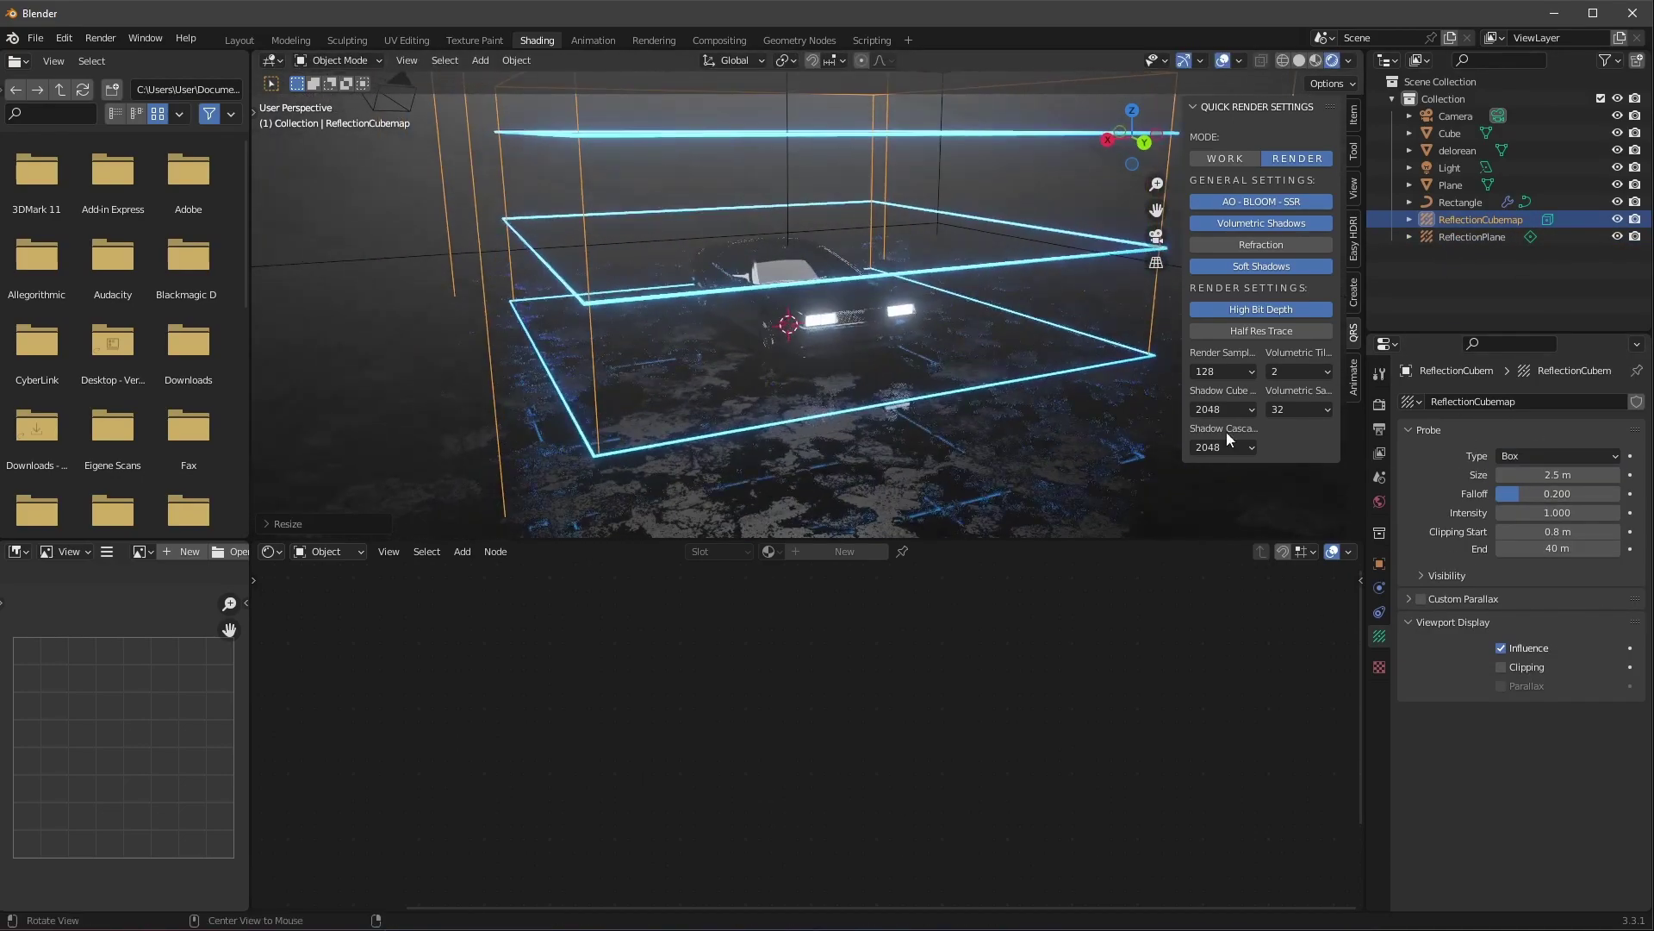
# Bake only the cubemap for the scene's indirect lighting and inspect the car up close.
pyautogui.click(1379, 406)
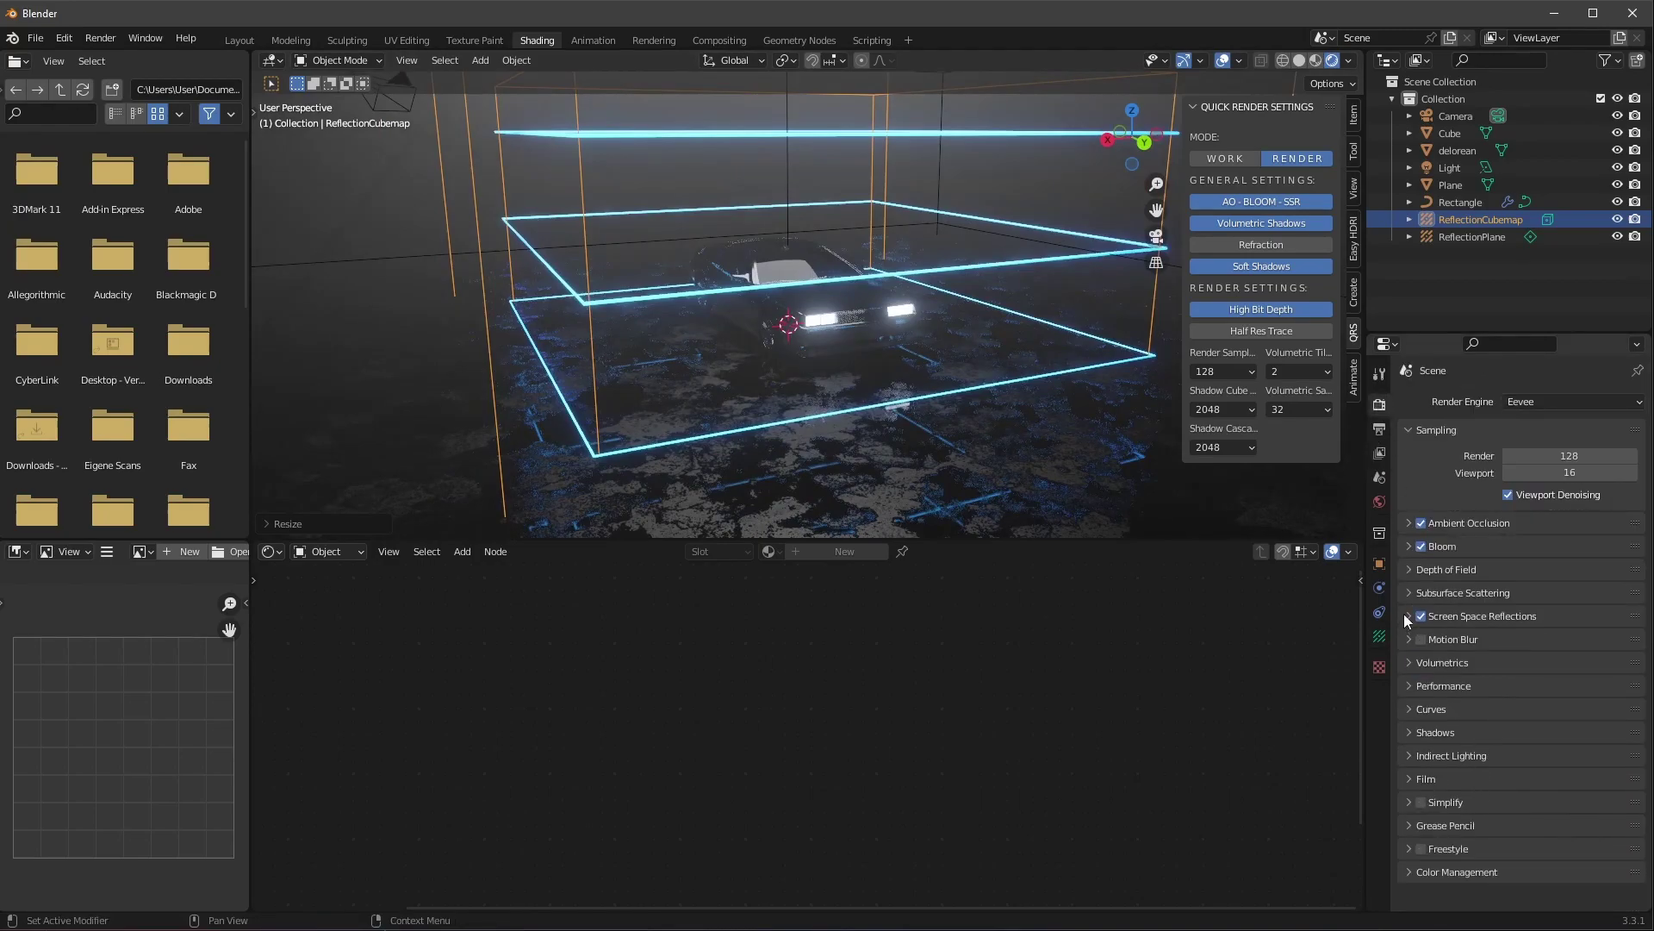
pyautogui.click(1430, 756)
pyautogui.scroll(-6, 1496, 607)
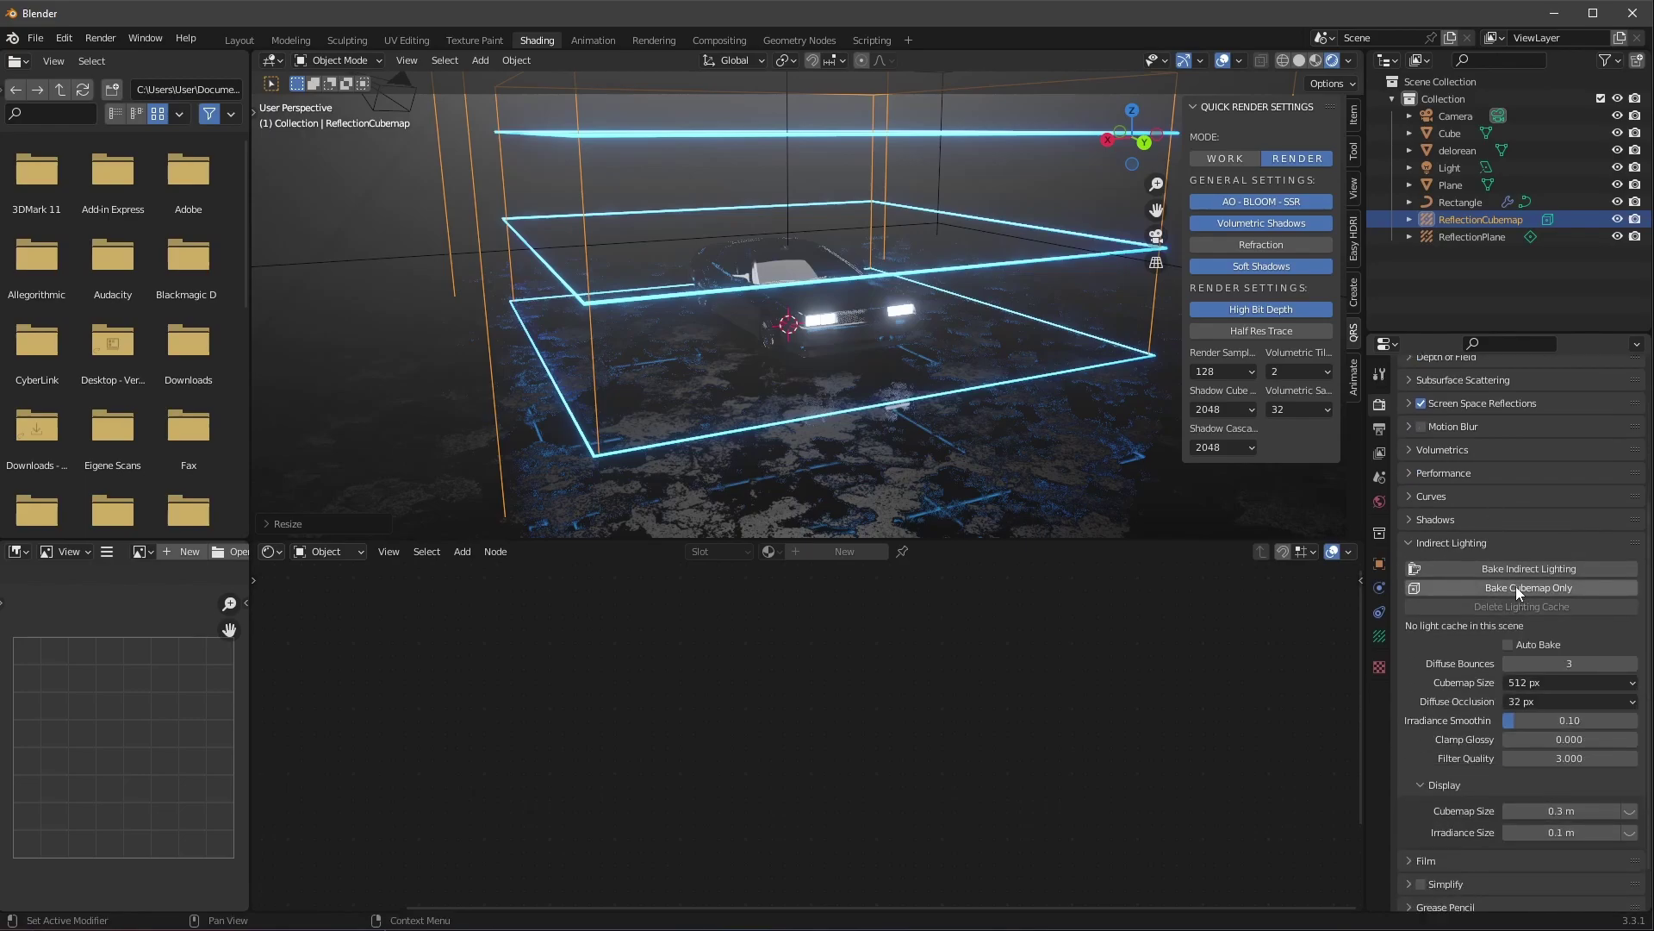
pyautogui.click(1511, 587)
pyautogui.scroll(6, 1006, 286)
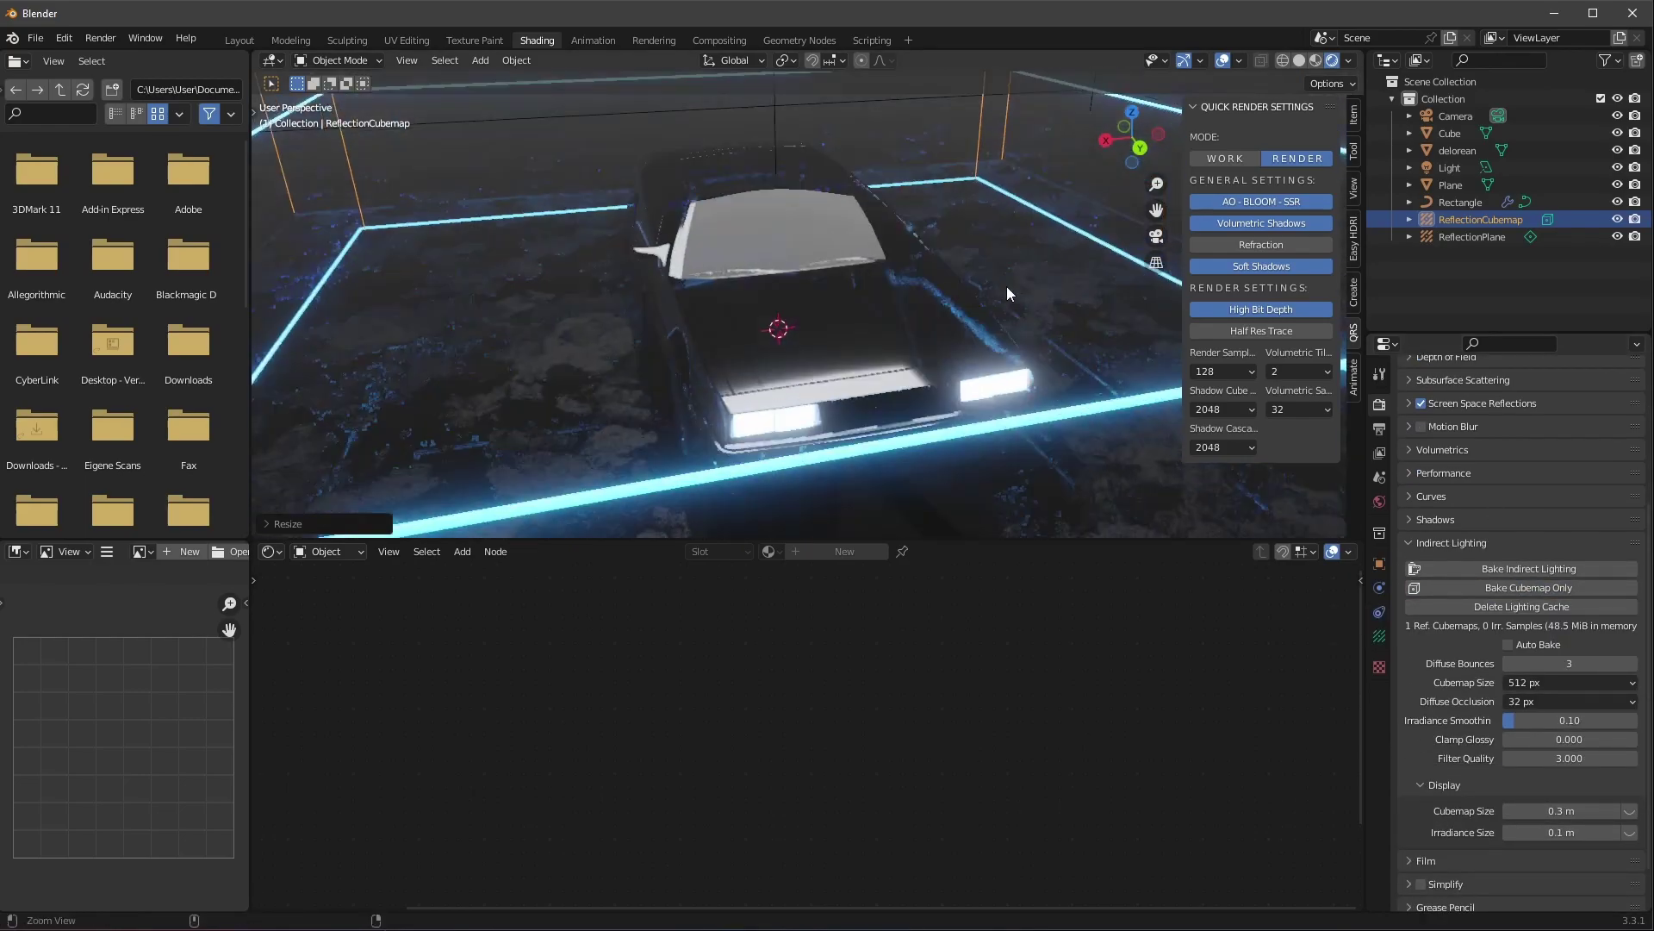
# Delete the lighting cache, bake only the cubemap again, and check the reflections around the car and through the camera.
pyautogui.keyDown('alt'); pyautogui.moveTo(857, 354); pyautogui.dragTo(919, 363); pyautogui.keyUp('alt')
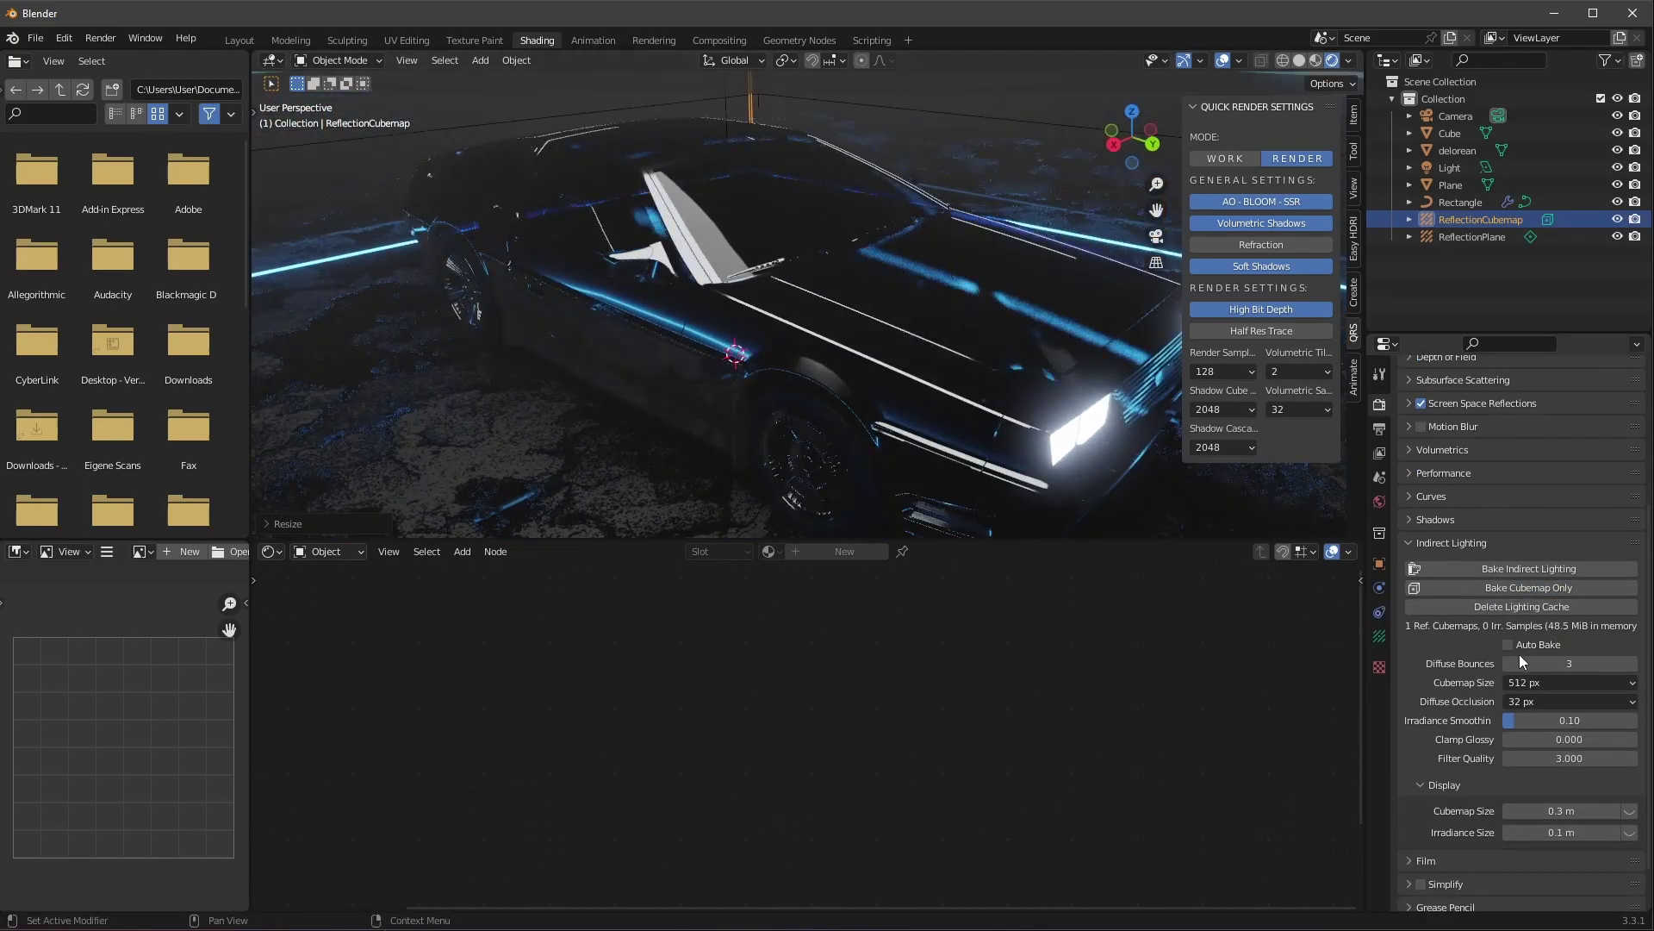
pyautogui.click(1520, 607)
pyautogui.click(1527, 589)
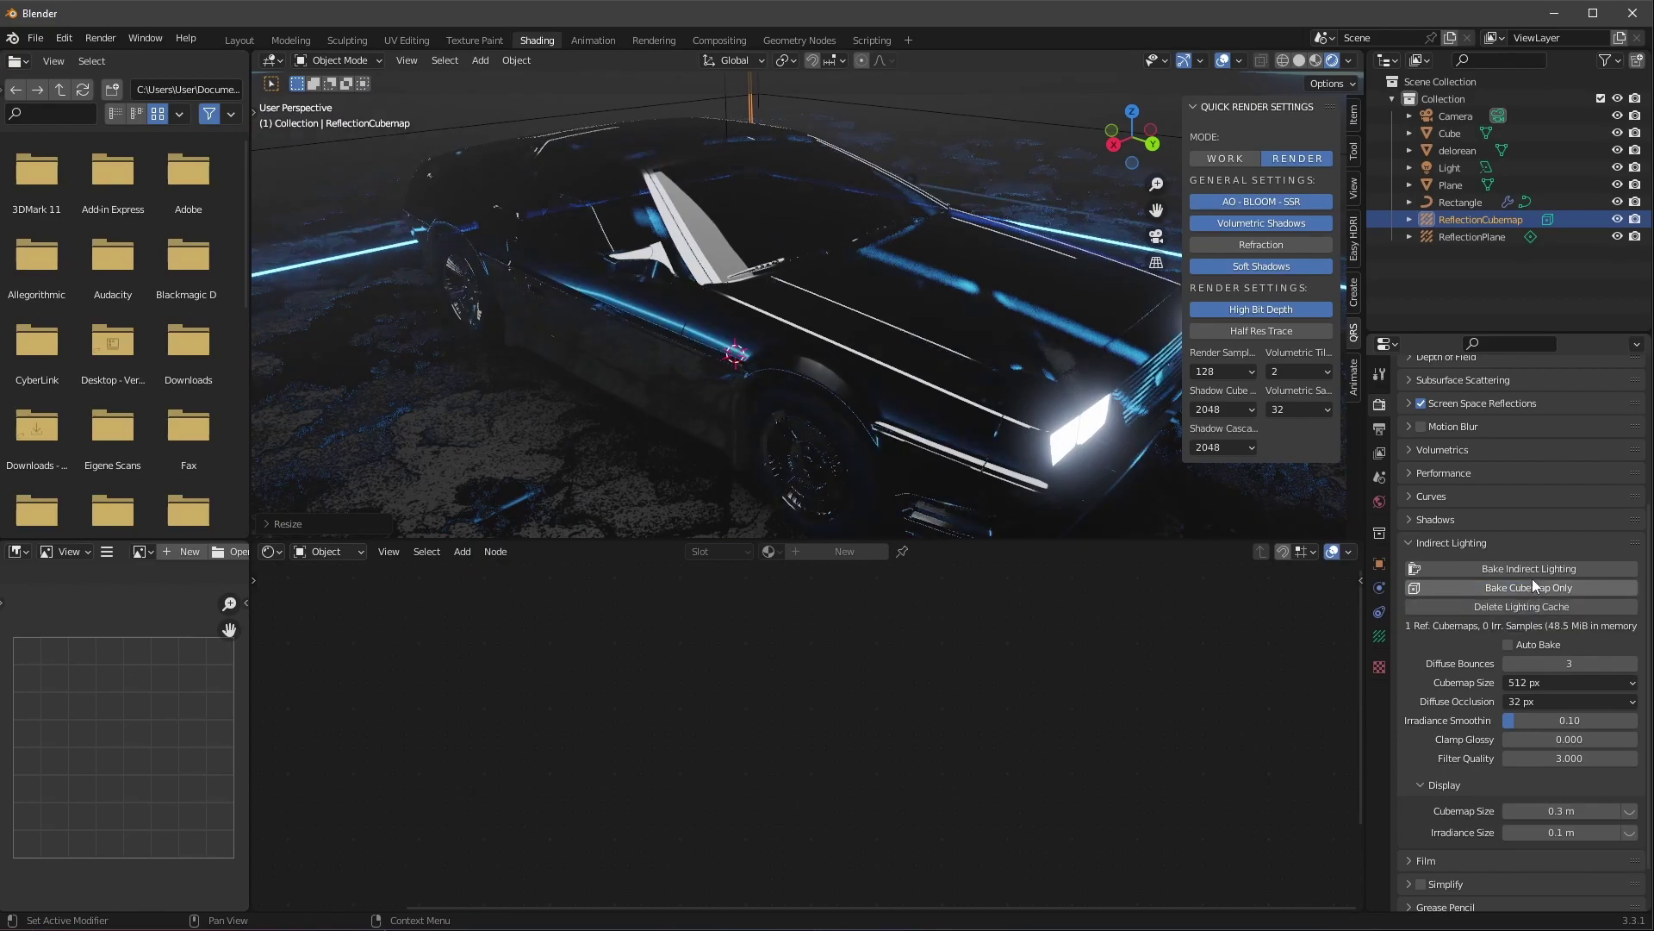
pyautogui.moveTo(1034, 388); pyautogui.dragTo(899, 343, button='middle')
pyautogui.keyDown('alt'); pyautogui.moveTo(900, 343); pyautogui.dragTo(891, 372); pyautogui.keyUp('alt')
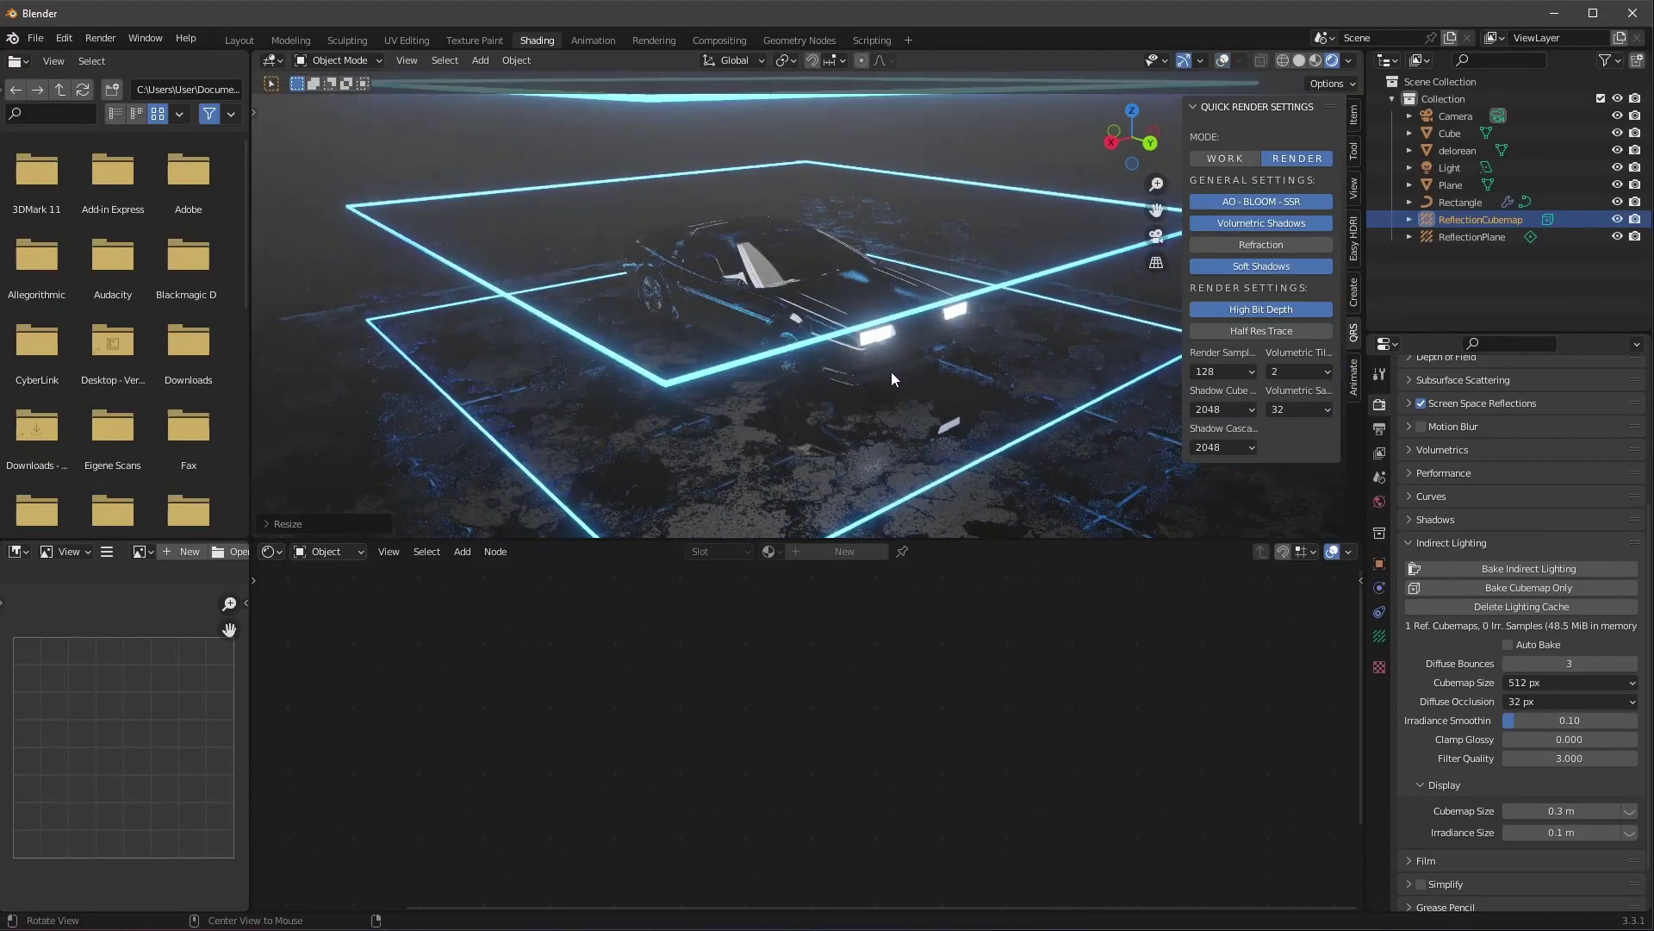
pyautogui.press('KP_0')
pyautogui.keyDown('ctrl'); pyautogui.keyDown('alt'); pyautogui.moveTo(779, 384); pyautogui.dragTo(1014, 326); pyautogui.keyUp('alt'); pyautogui.keyUp('ctrl')
pyautogui.moveTo(1014, 331); pyautogui.dragTo(964, 352, button='middle')
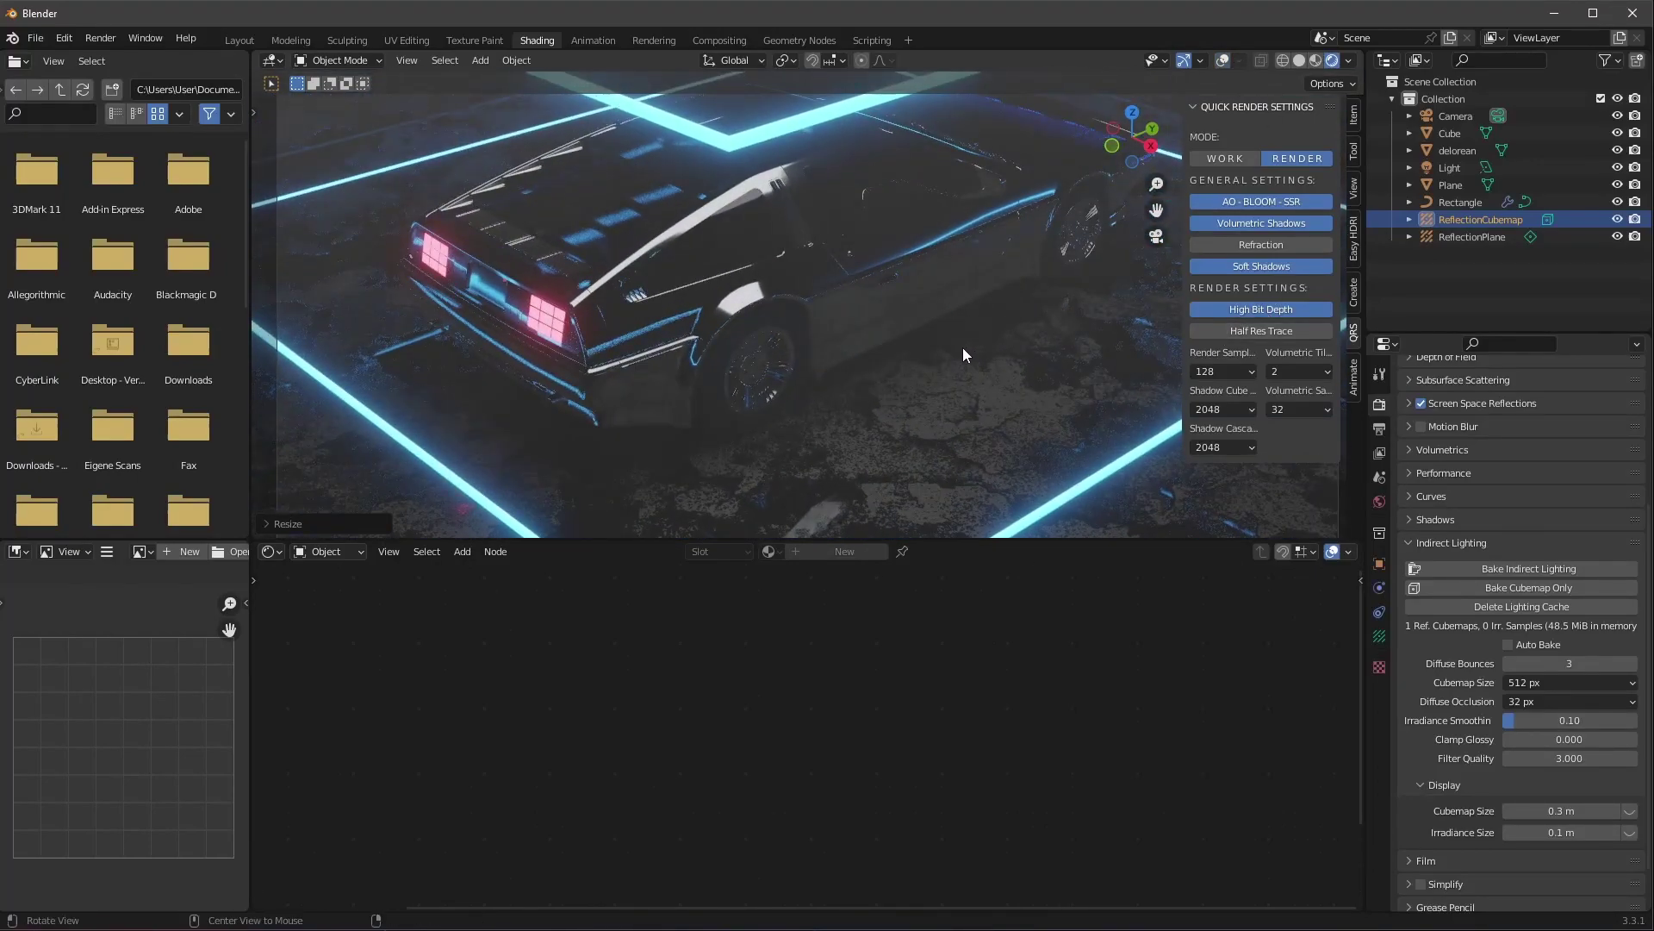
pyautogui.scroll(-5, 948, 358)
# Change the colour of the overhead Light to a light blue.
pyautogui.click(1449, 167)
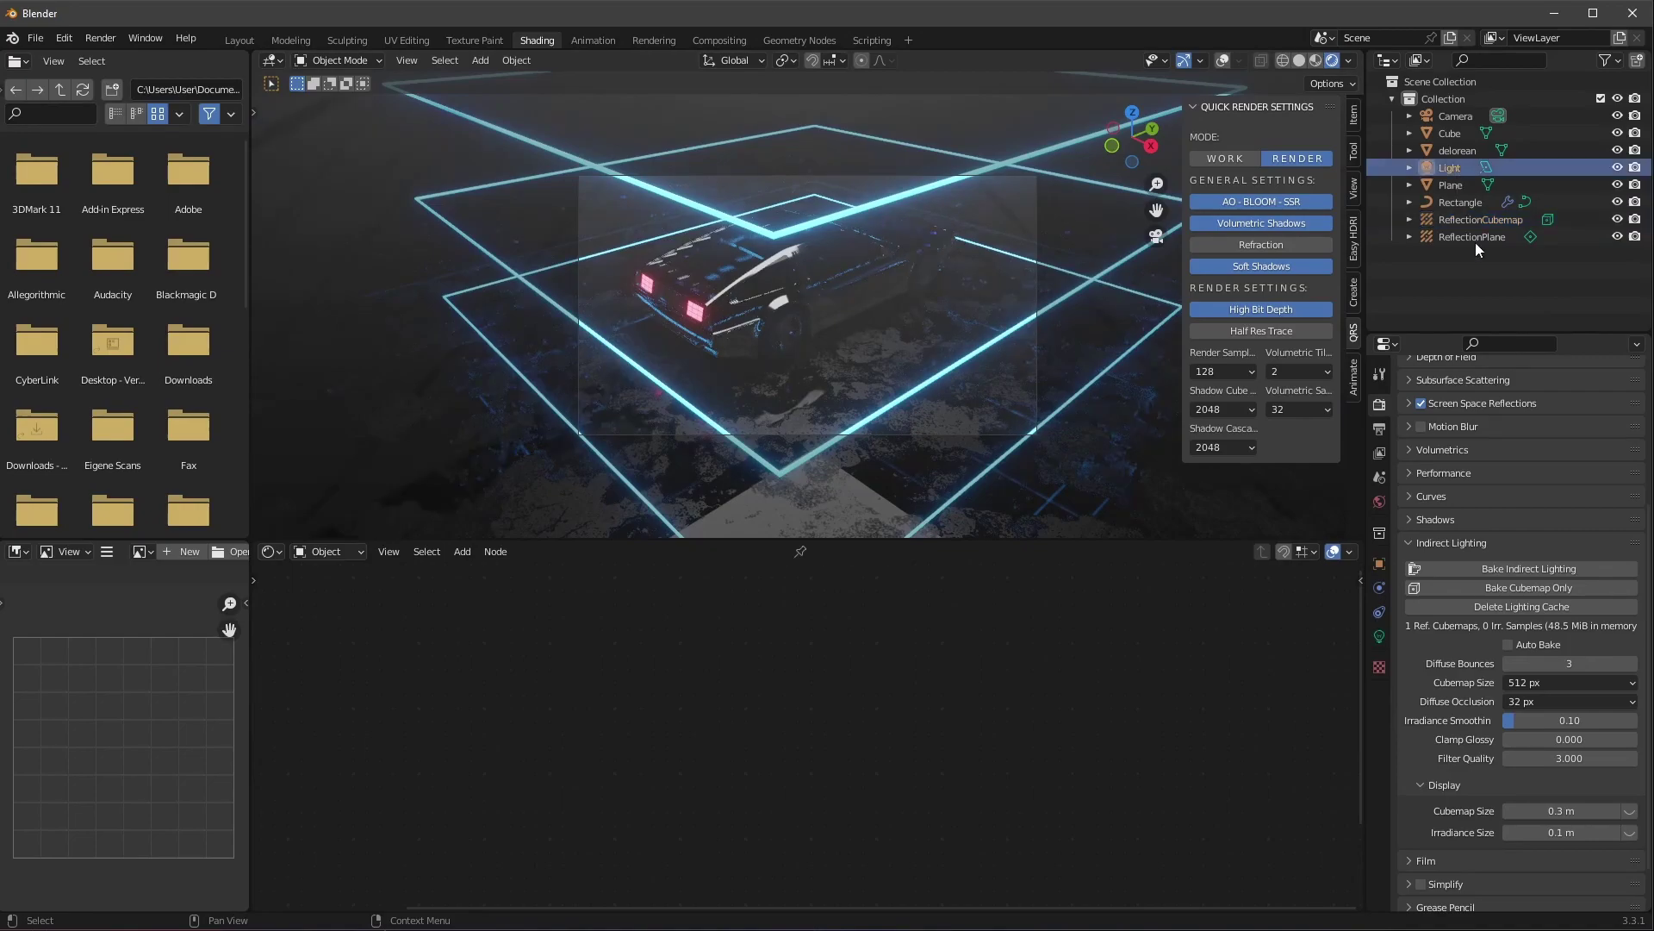
pyautogui.click(1379, 636)
pyautogui.click(1558, 501)
pyautogui.click(1542, 312)
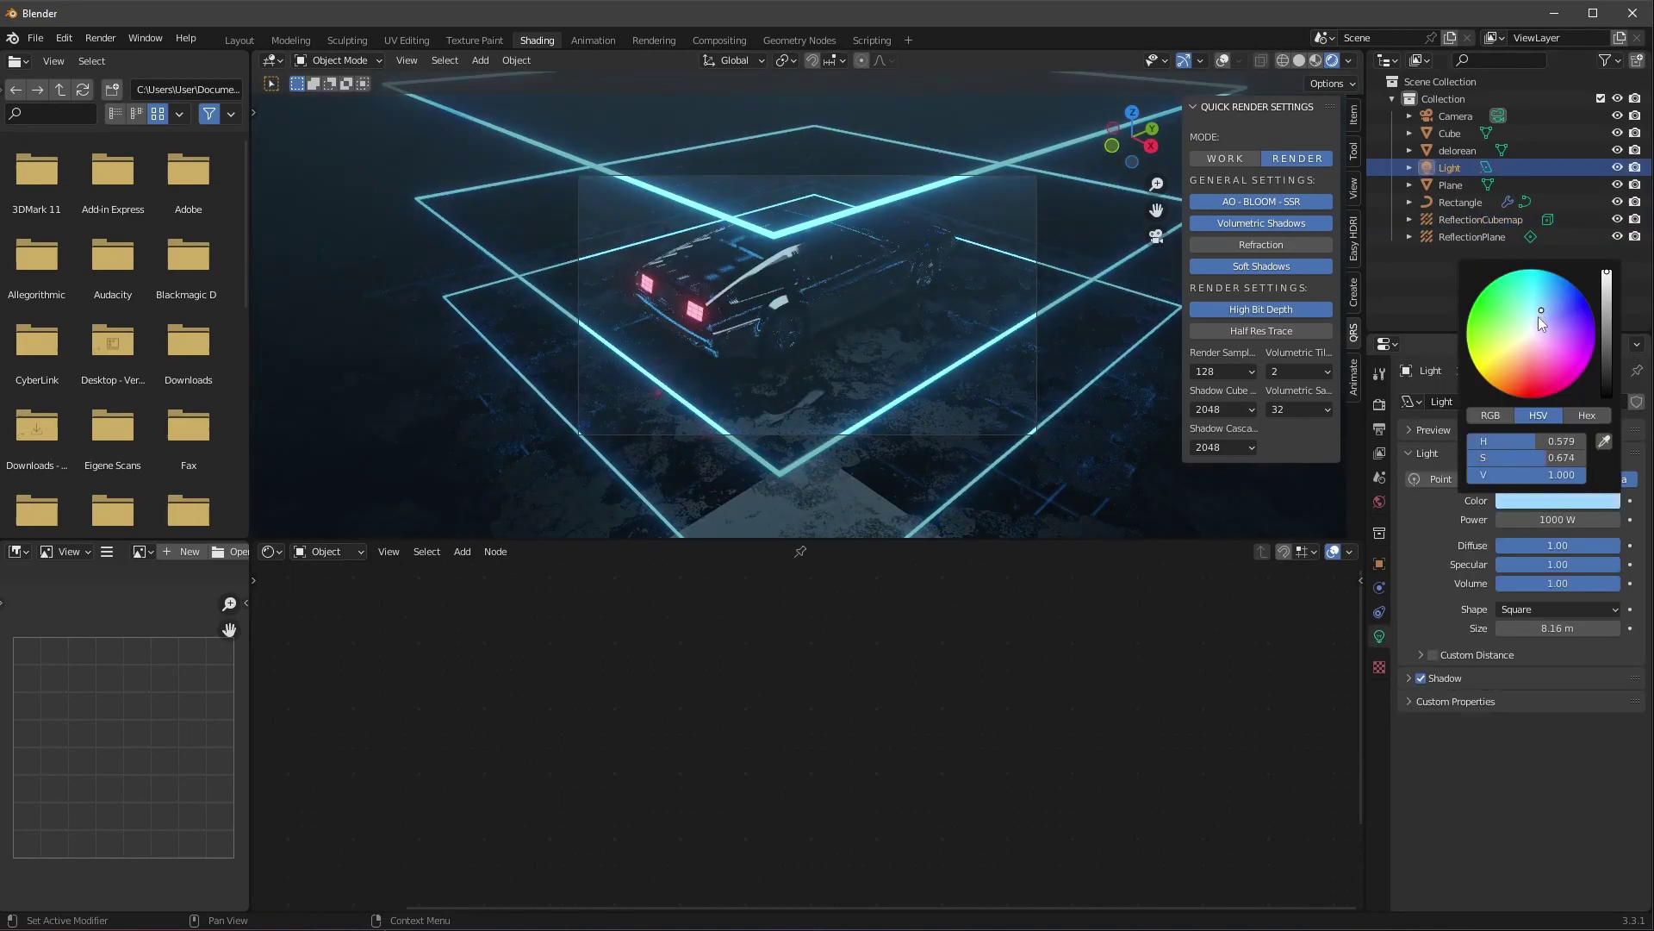
pyautogui.moveTo(1551, 307)
pyautogui.mouseDown()
pyautogui.moveTo(1506, 349)
pyautogui.moveTo(1519, 359)
pyautogui.moveTo(1549, 312)
pyautogui.mouseUp()
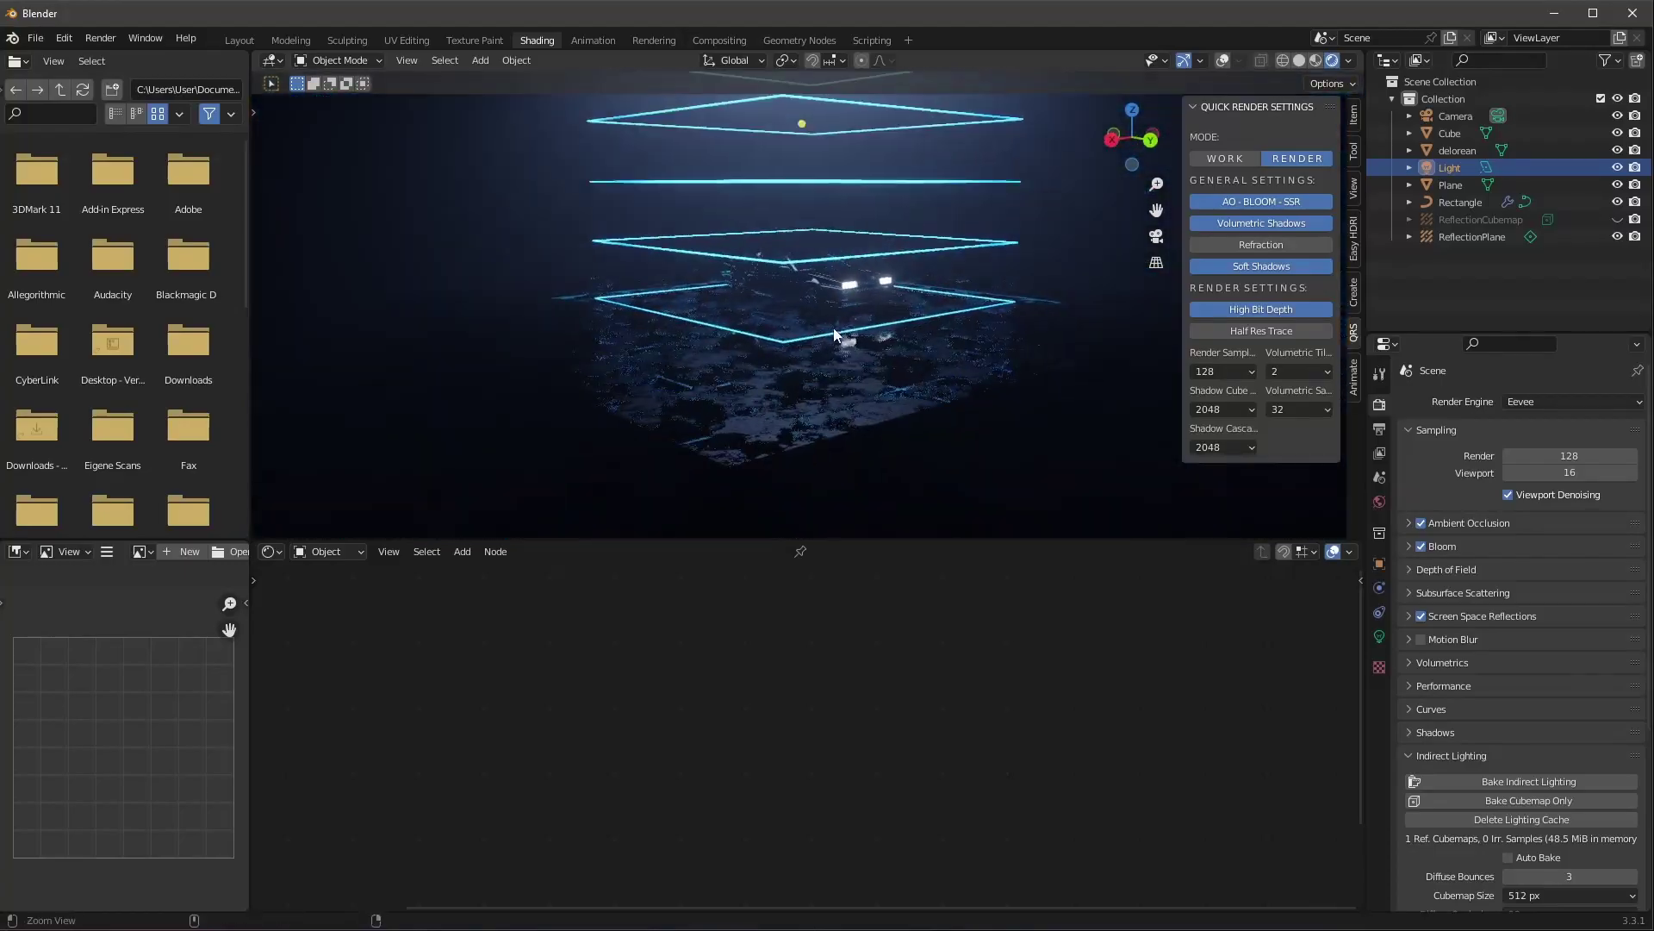
# Switch the render engine away from Eevee for comparison and restore Eevee.
pyautogui.click(1552, 401)
pyautogui.click(1553, 462)
pyautogui.click(1553, 423)
pyautogui.click(1544, 441)
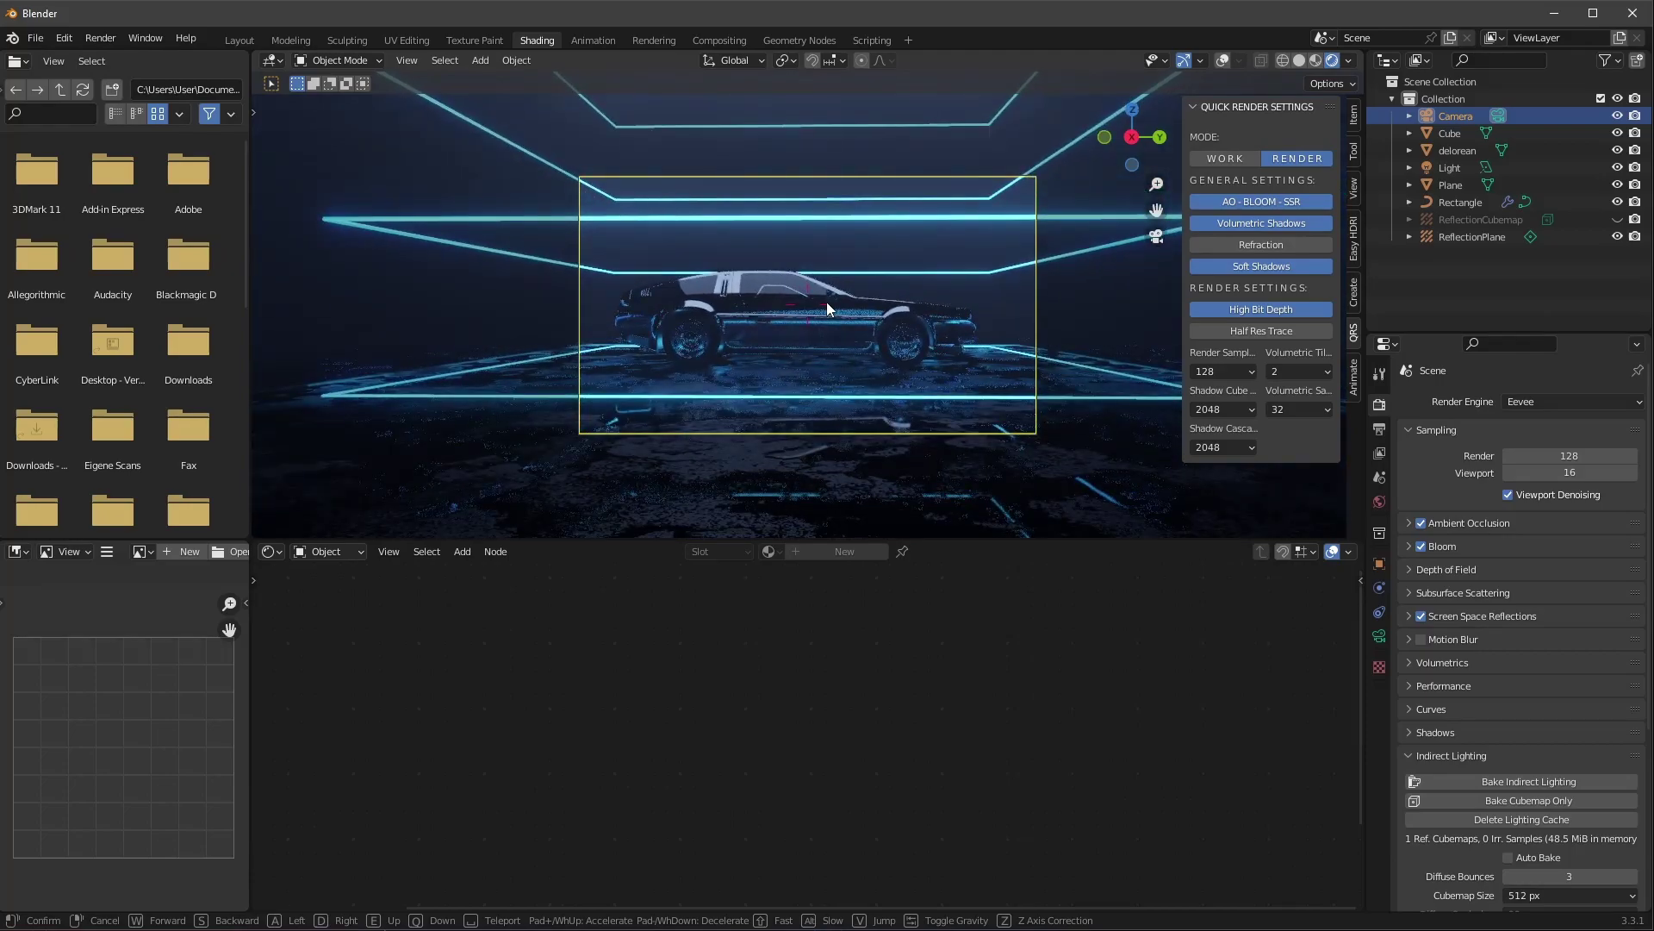
# Confirm the camera's side view of the car and straighten its rotation to 90° X, 0° Y and 90° Z.
pyautogui.click(825, 301)
pyautogui.click(1354, 114)
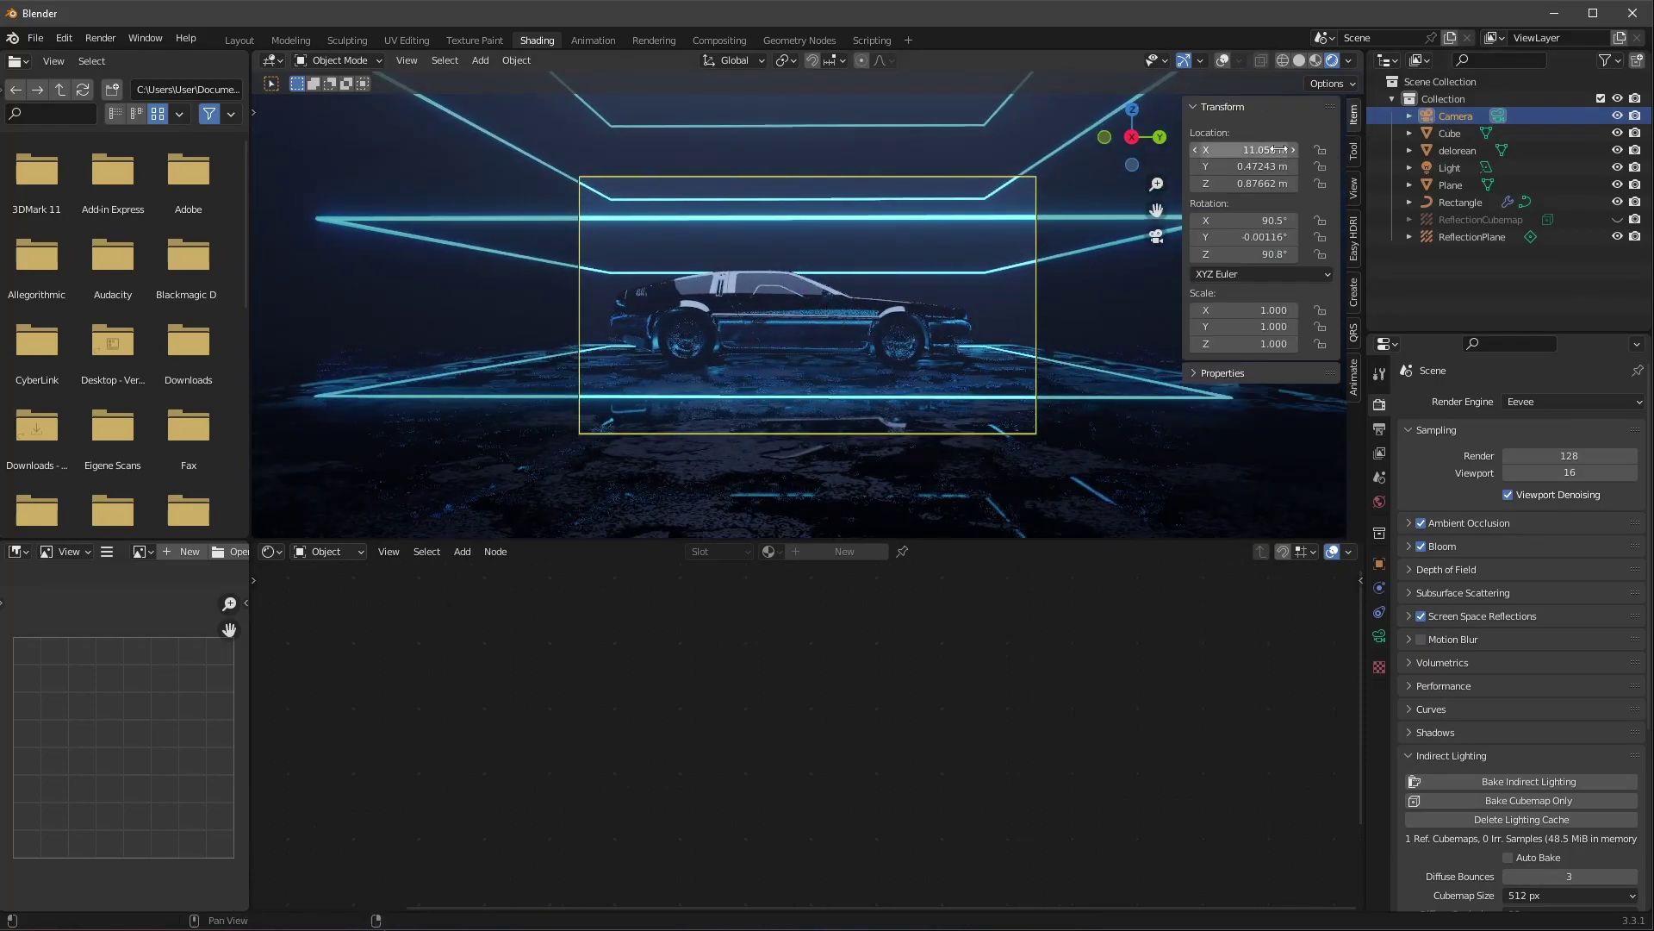
pyautogui.click(1268, 220)
pyautogui.write('90')
pyautogui.press('Tab')
pyautogui.press('Return')
# Set the camera's focal length to 85 mm and its location to about 11.6 m X, 0 m Y and 0.94 m Z.
pyautogui.moveTo(1260, 150); pyautogui.dragTo(1274, 150)
pyautogui.moveTo(1238, 170); pyautogui.dragTo(1283, 180)
pyautogui.click(1380, 636)
pyautogui.write('85')
pyautogui.press('Return')
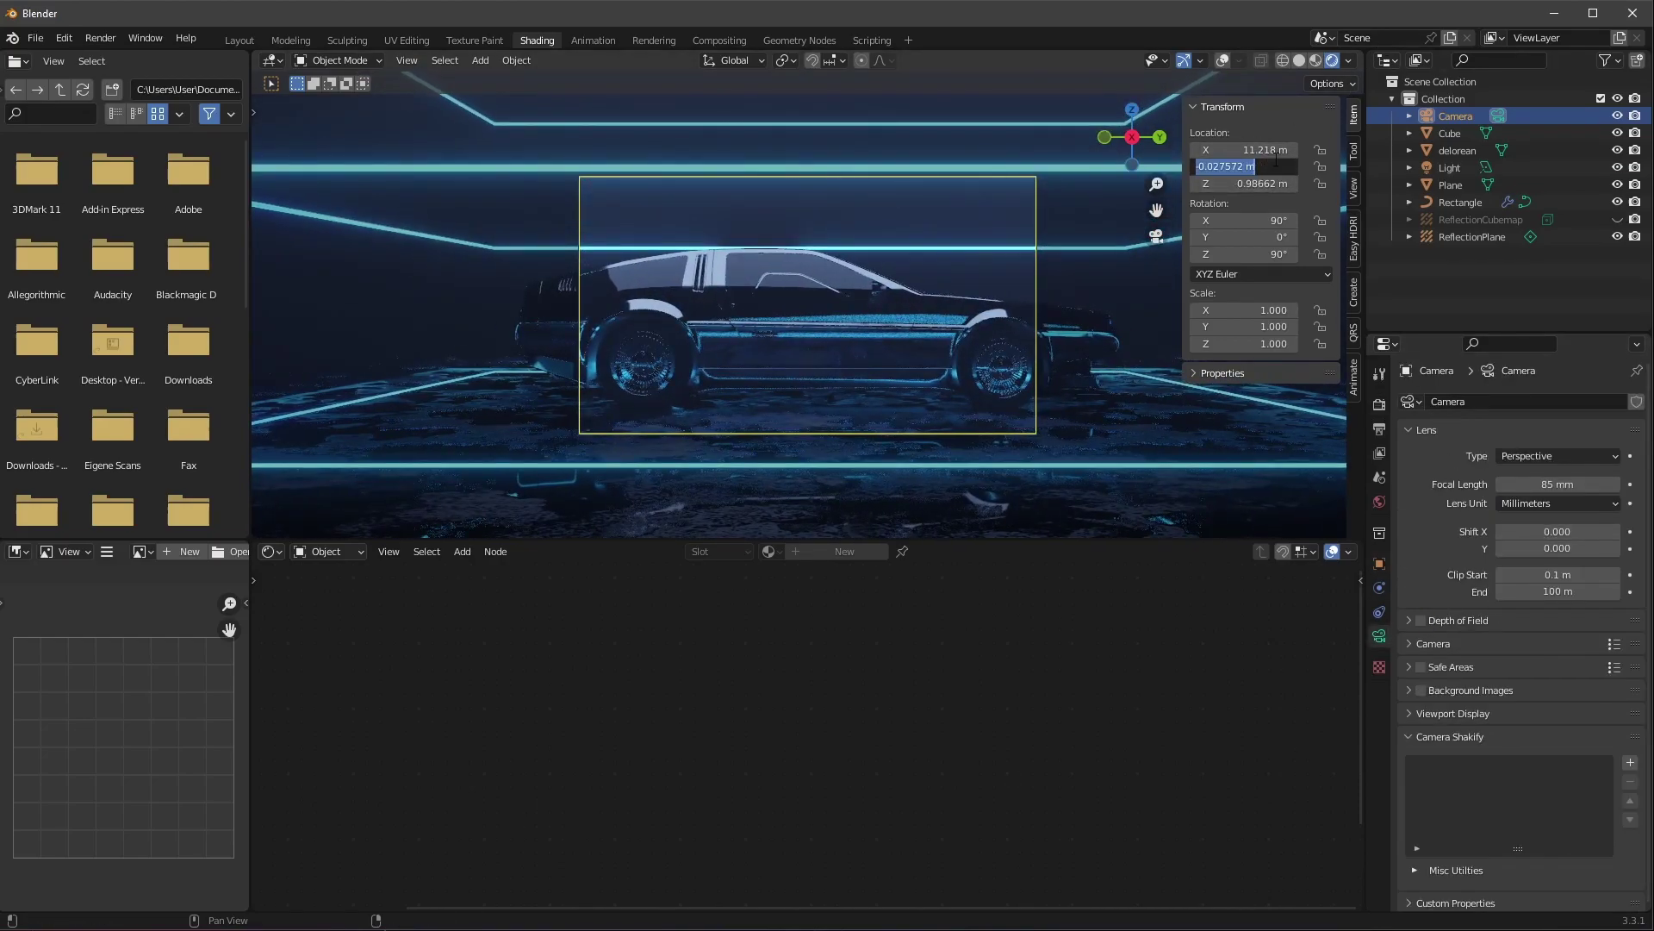
pyautogui.write('0')
pyautogui.press('Return')
pyautogui.click(1448, 620)
# Add a Plain Axes empty at the world origin and rename it center.
pyautogui.hotkey('shift', 'a')
pyautogui.moveTo(923, 371)
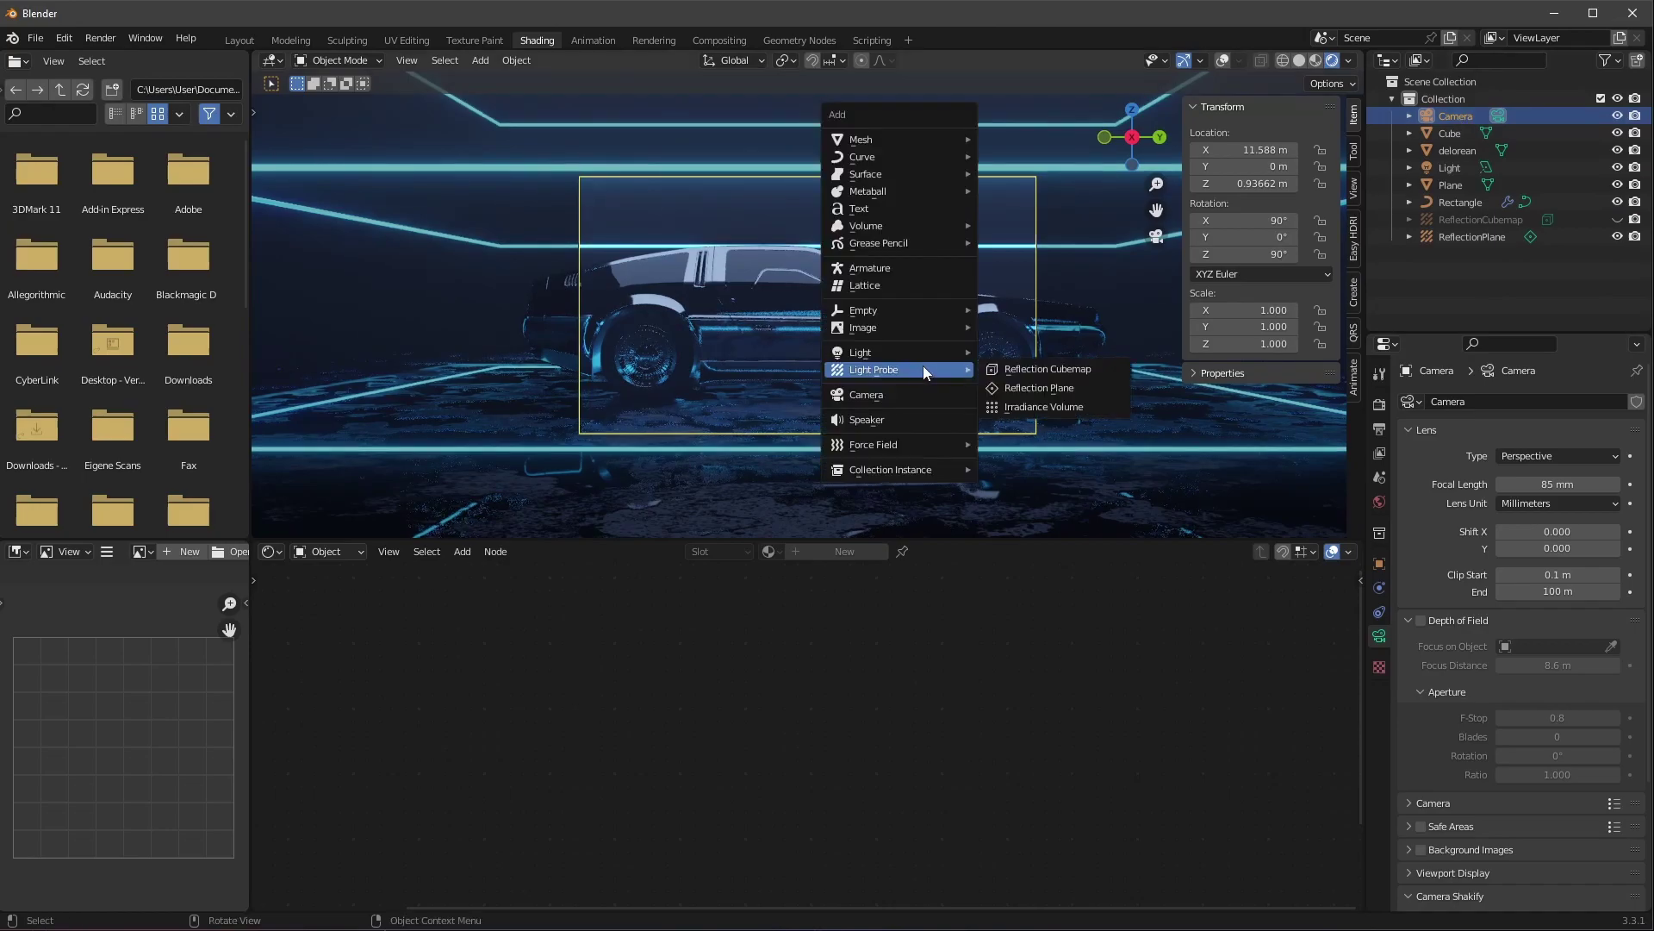
pyautogui.moveTo(910, 310)
pyautogui.click(1035, 310)
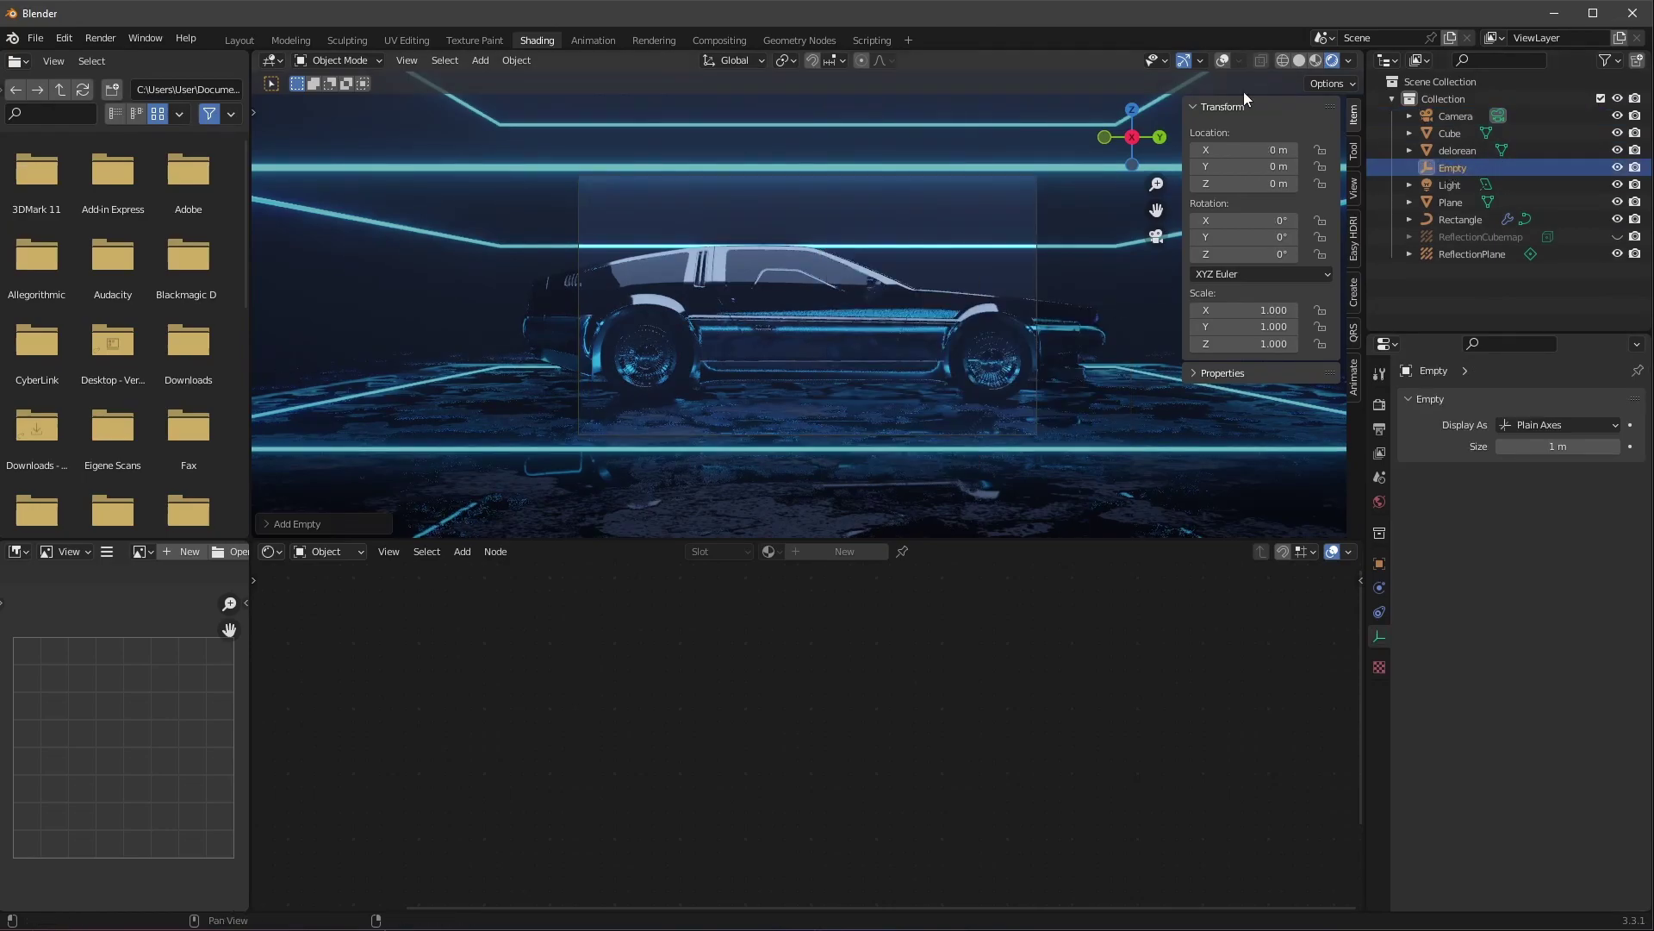
pyautogui.click(1455, 169)
pyautogui.write('center')
pyautogui.press('Return')
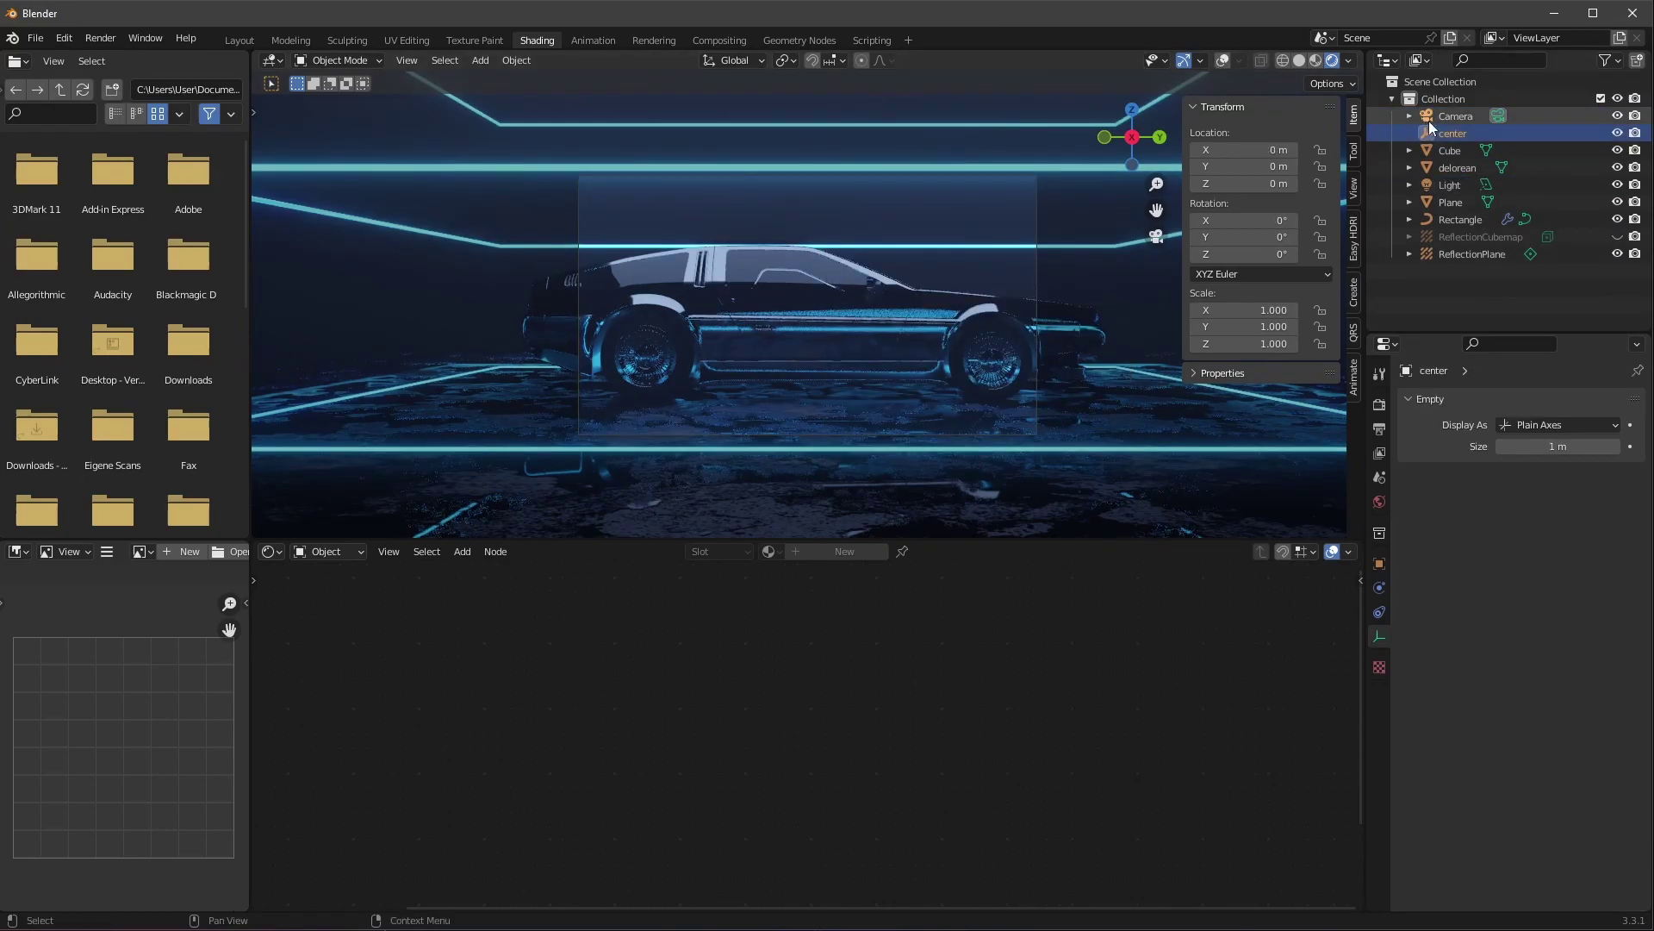
# Parent the Camera to the center empty, test the orbit by rotating the empty about Z, and undo that rotation.
pyautogui.keyDown('shift'); pyautogui.moveTo(1432, 119); pyautogui.dragTo(1450, 132); pyautogui.keyUp('shift')
pyautogui.click(1454, 118)
pyautogui.click(1410, 116)
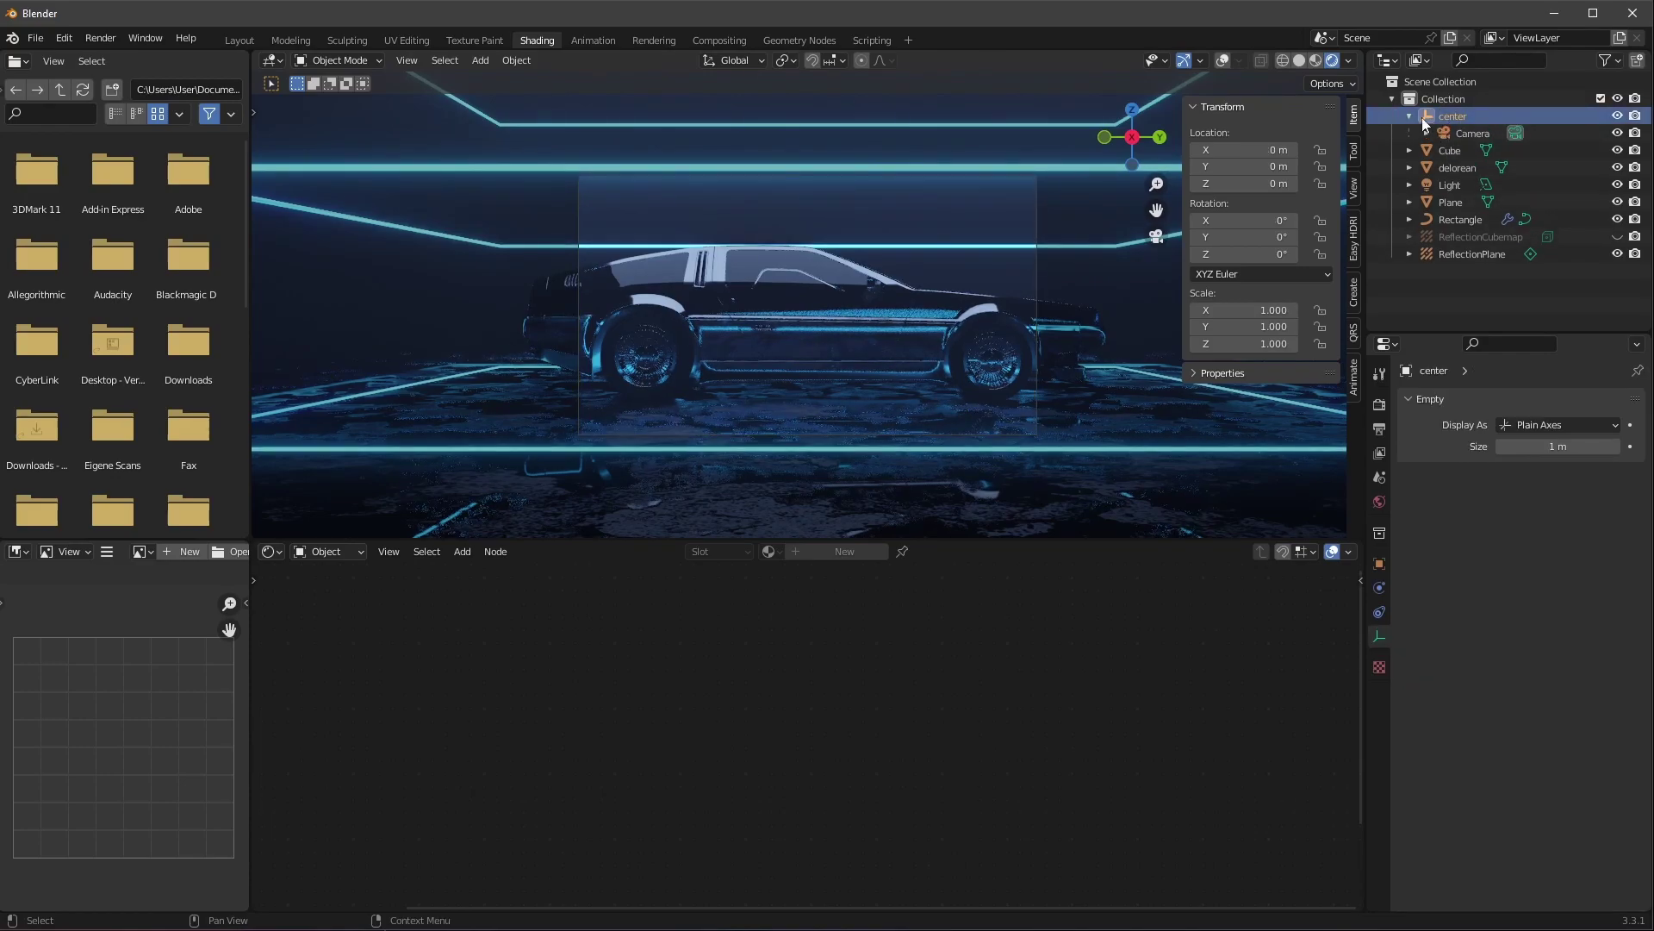
pyautogui.moveTo(1250, 253); pyautogui.dragTo(1475, 256)
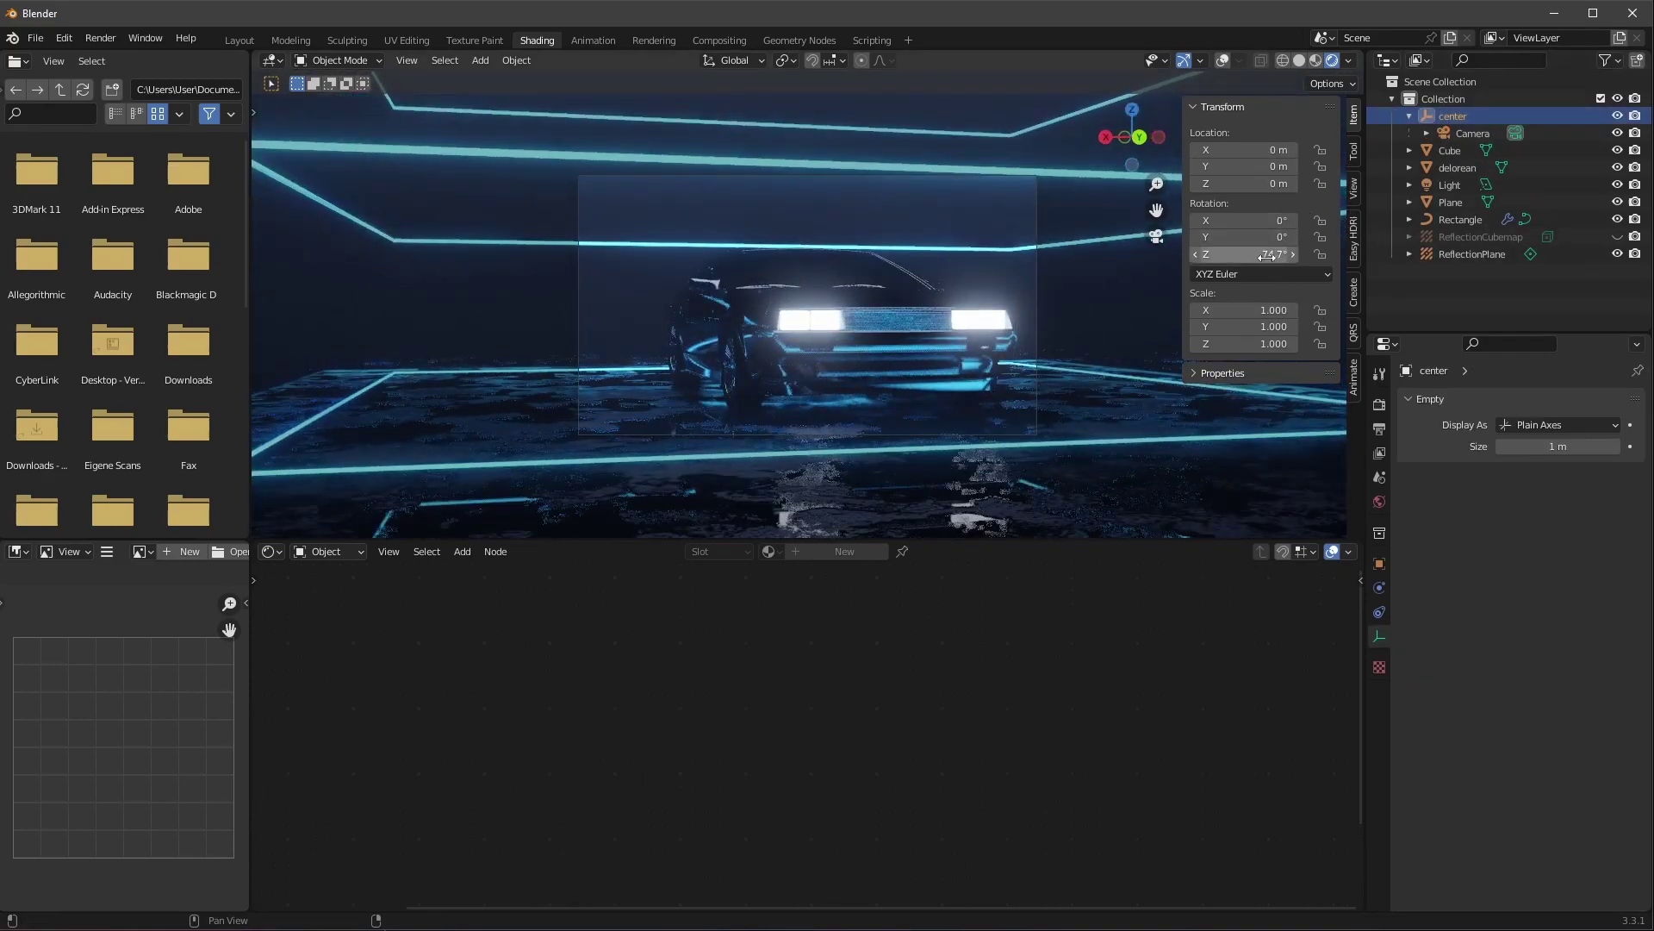
pyautogui.hotkey('ctrl', 'z')
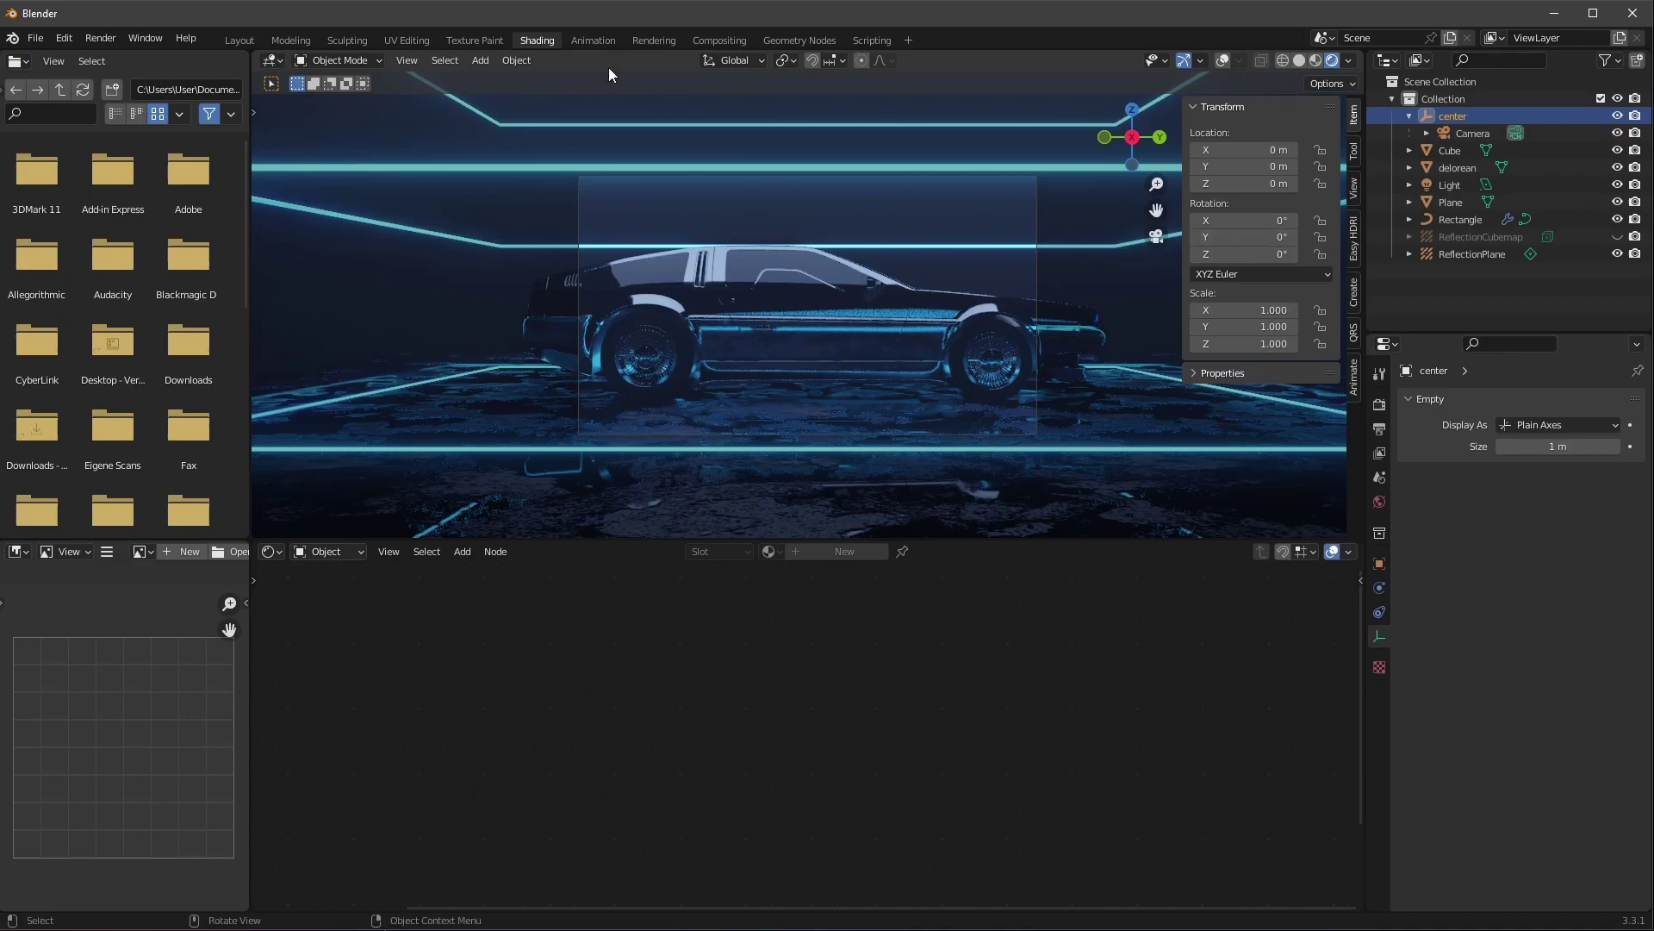
# Switch to the Animation workspace, go to frame 0 and set the timeline's end frame to 300.
pyautogui.click(593, 40)
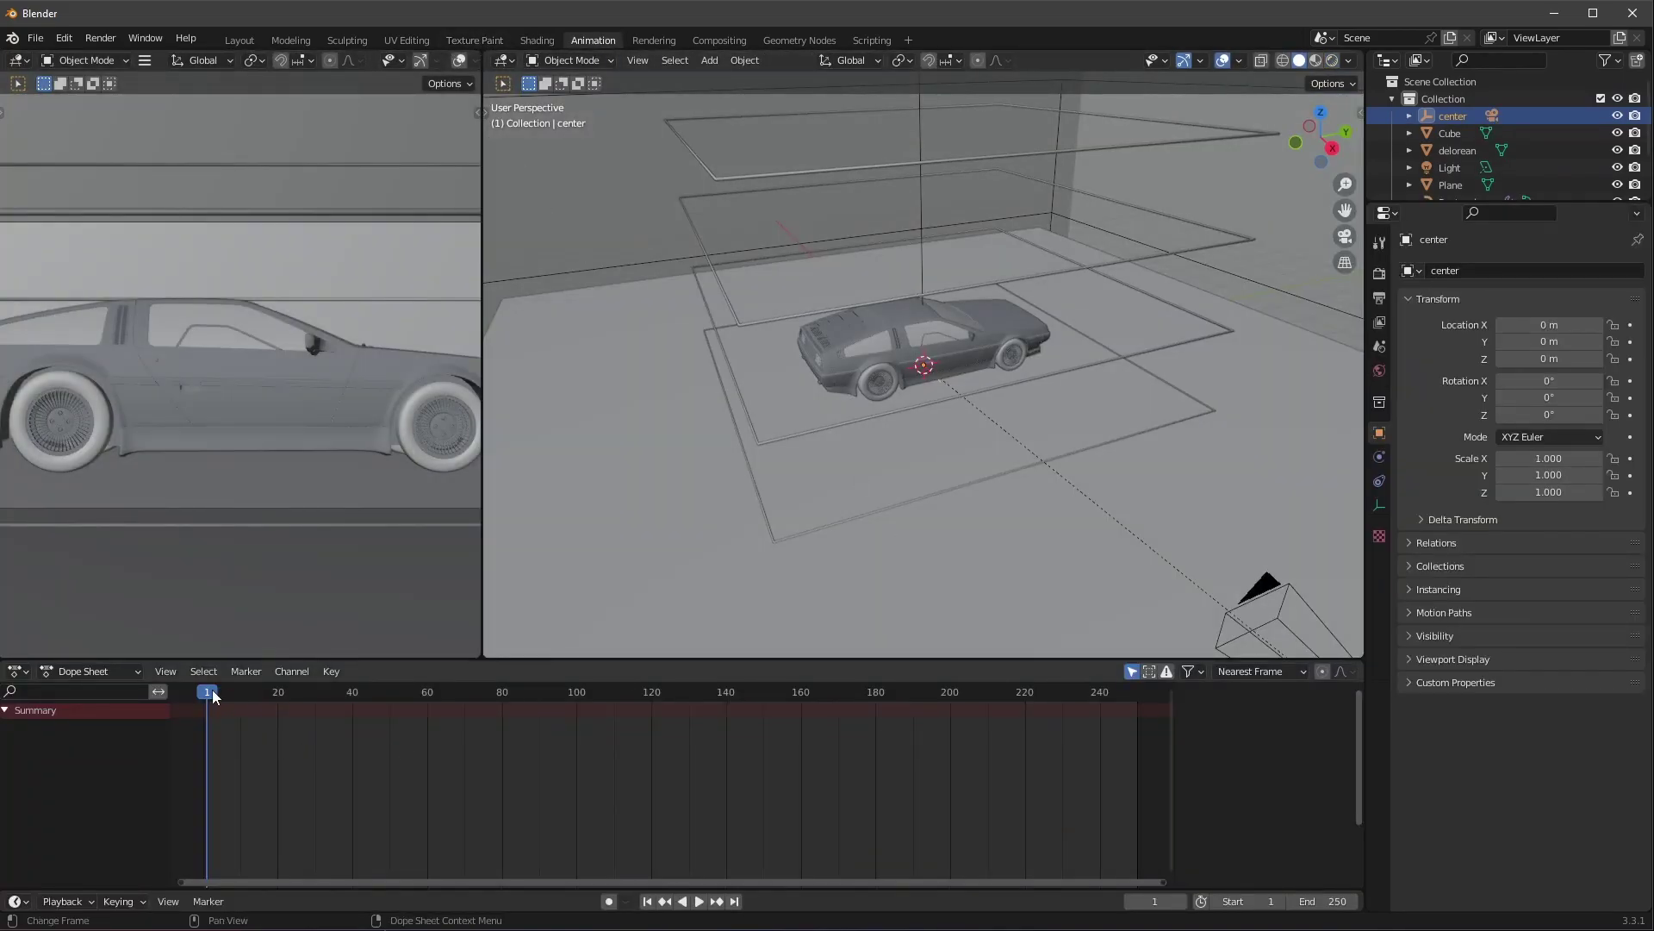
pyautogui.moveTo(1571, 409); pyautogui.dragTo(1577, 409)
pyautogui.click(1571, 412)
pyautogui.write('0')
pyautogui.press('Return')
pyautogui.write('3')
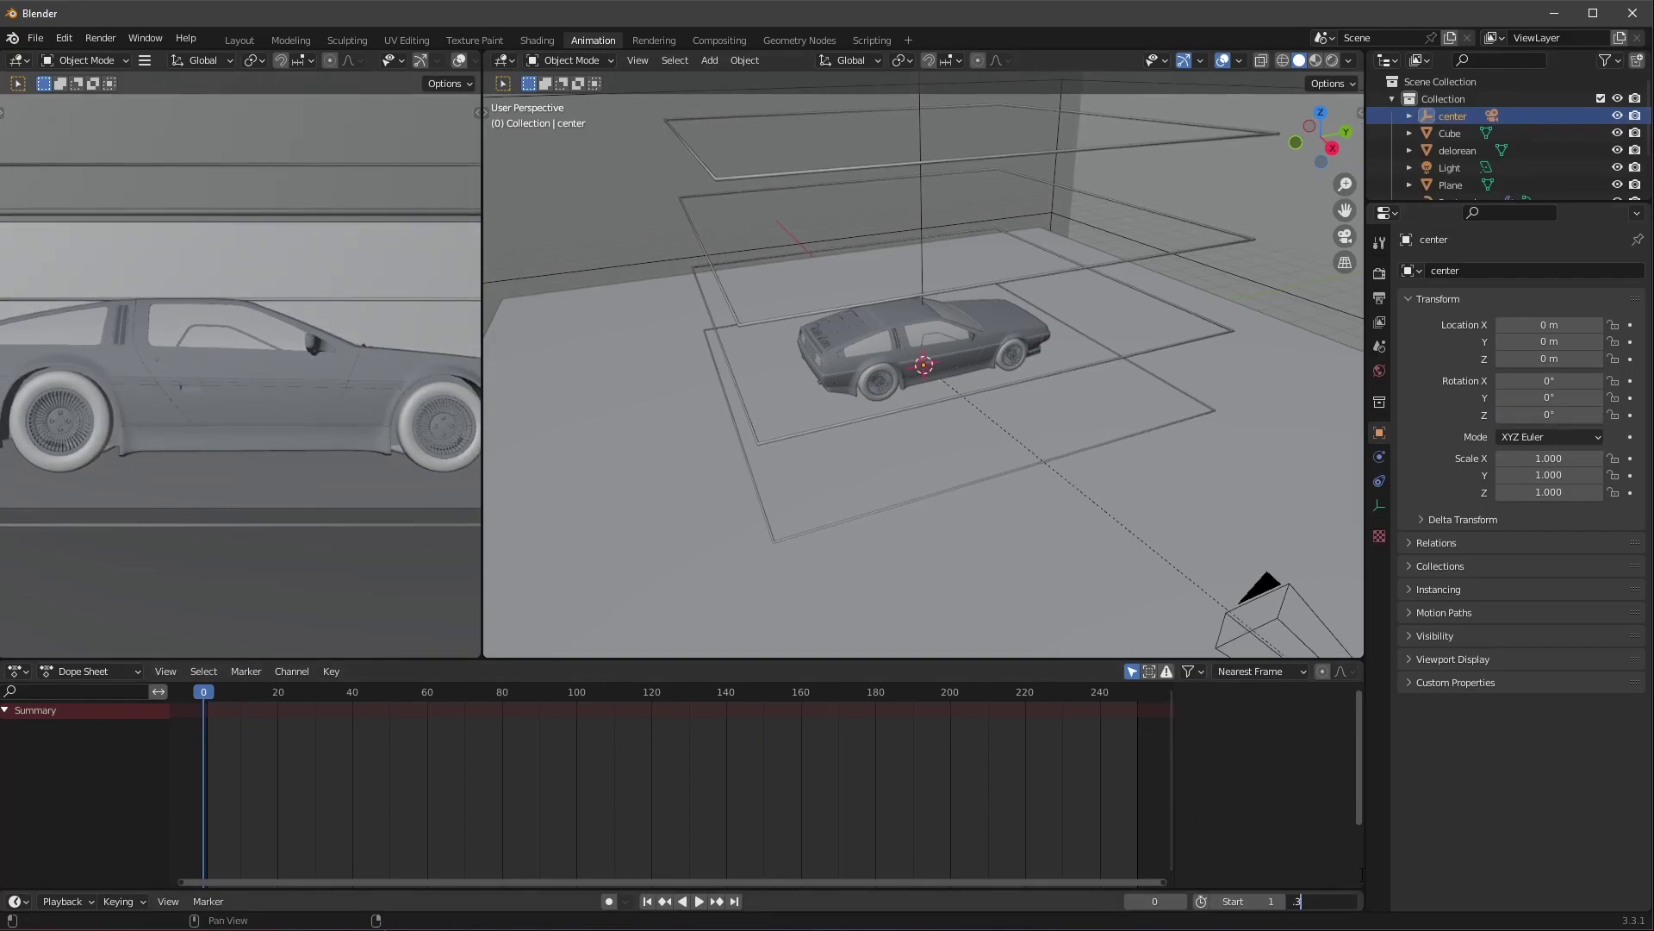
pyautogui.write('00')
pyautogui.press('Return')
pyautogui.moveTo(1028, 883); pyautogui.dragTo(1165, 882)
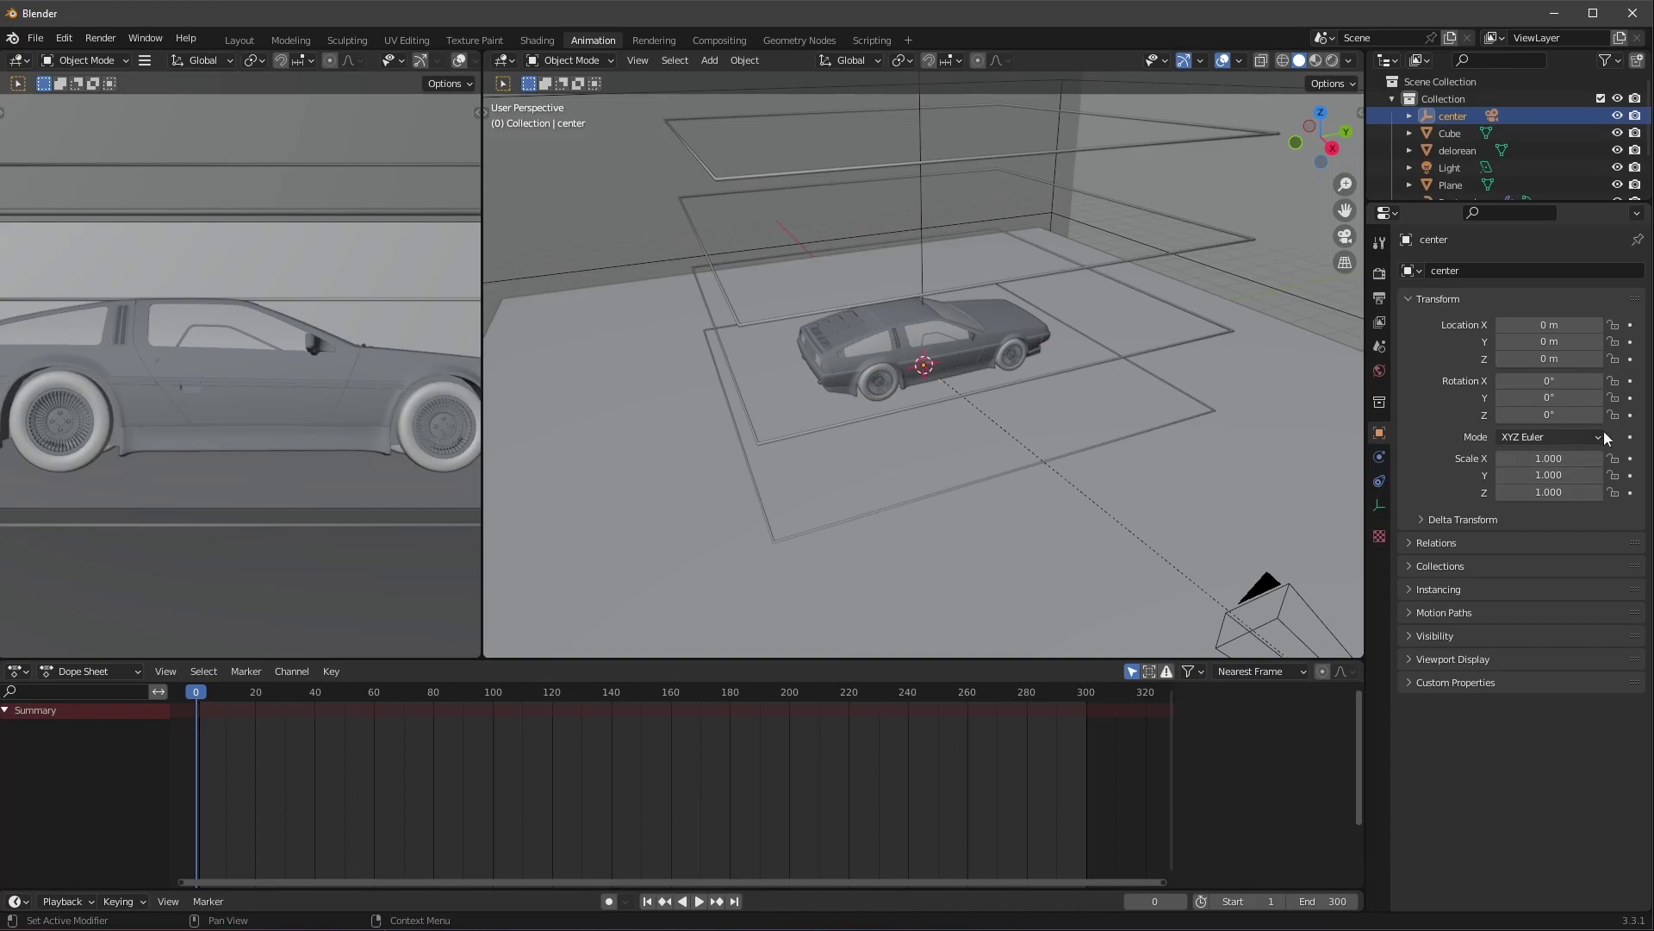
# Keyframe the center empty's Z rotation at 0° on frame 0 and 360° on frame 300.
pyautogui.click(1631, 416)
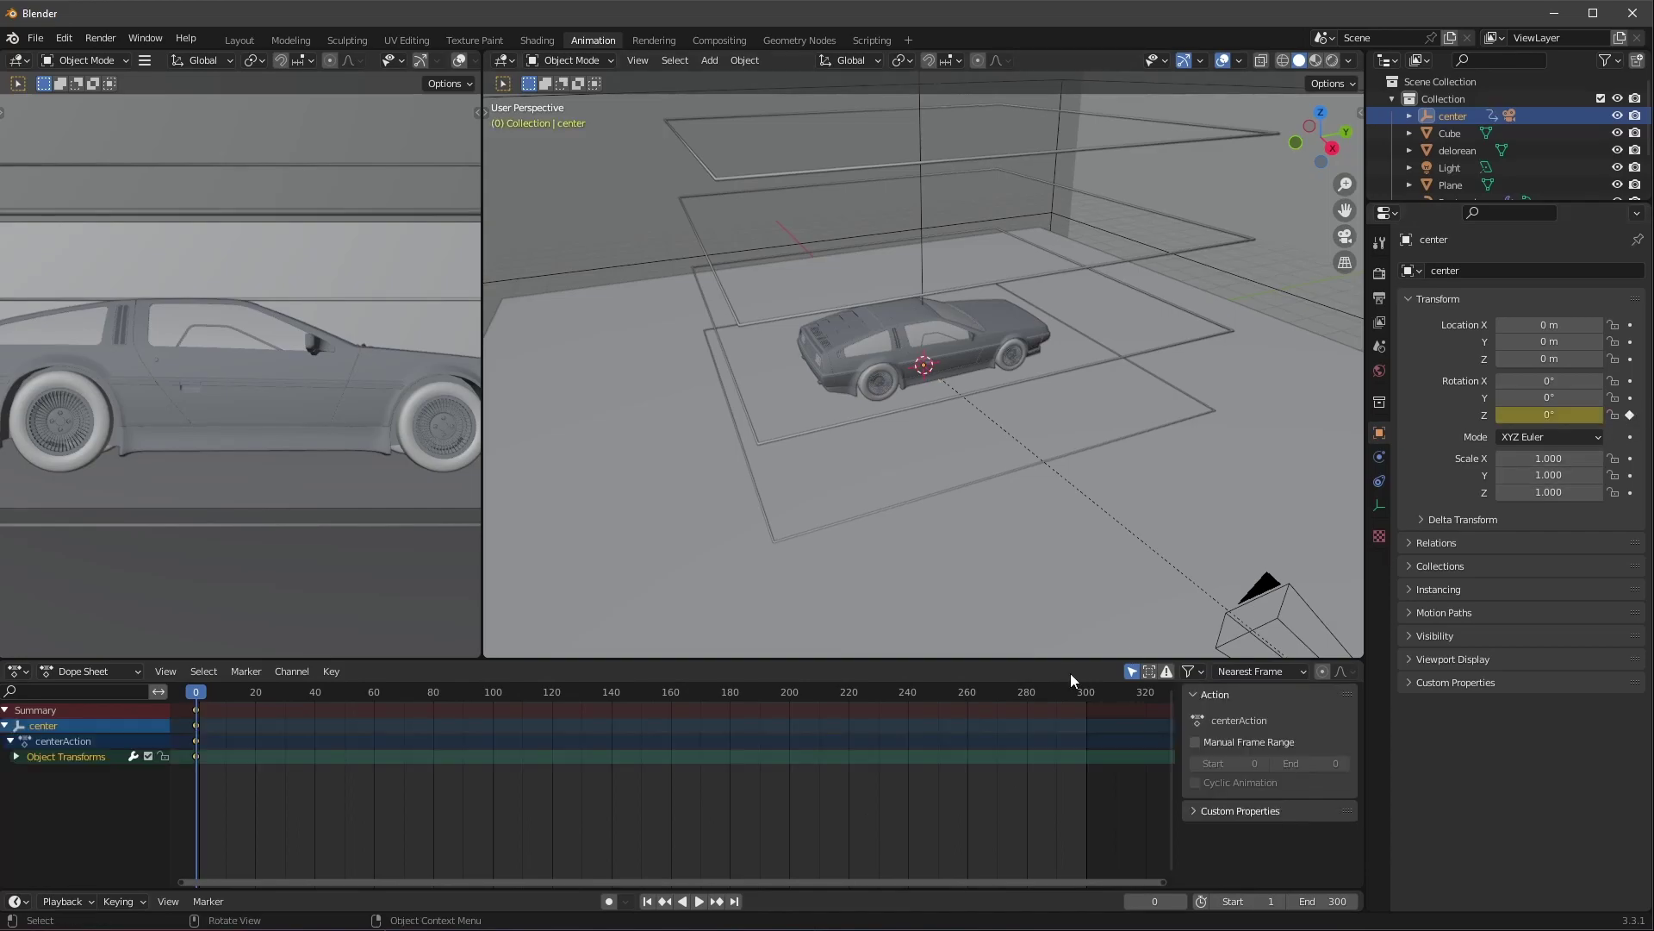
pyautogui.moveTo(1077, 692); pyautogui.dragTo(1086, 695)
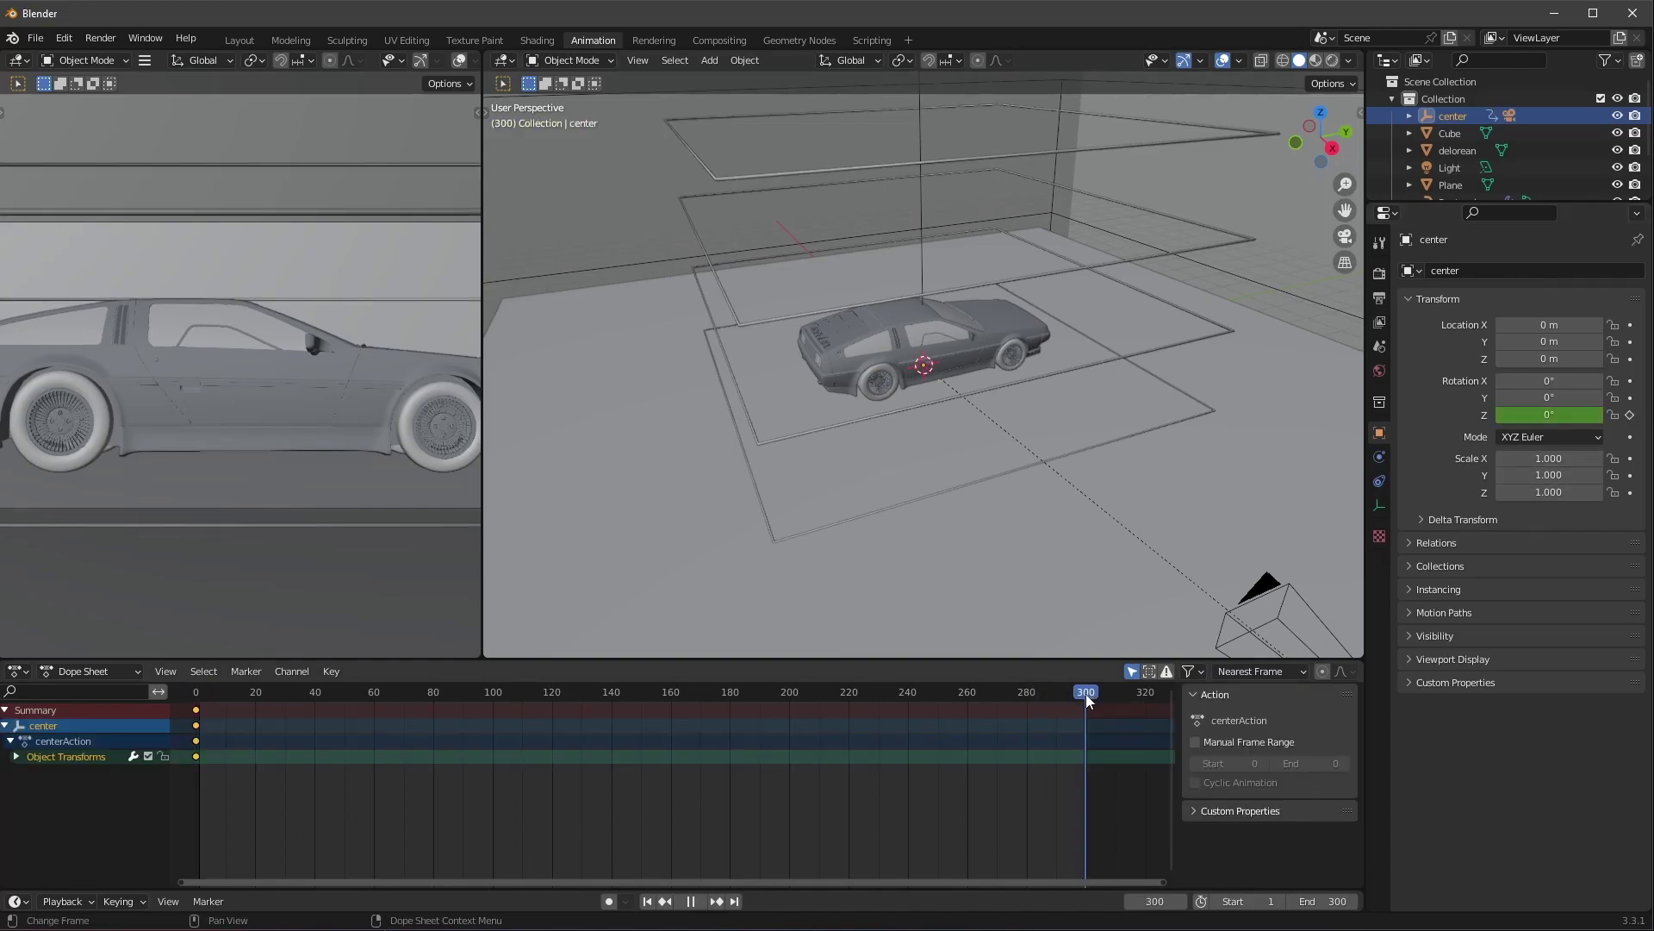
pyautogui.moveTo(1539, 416); pyautogui.dragTo(1590, 416)
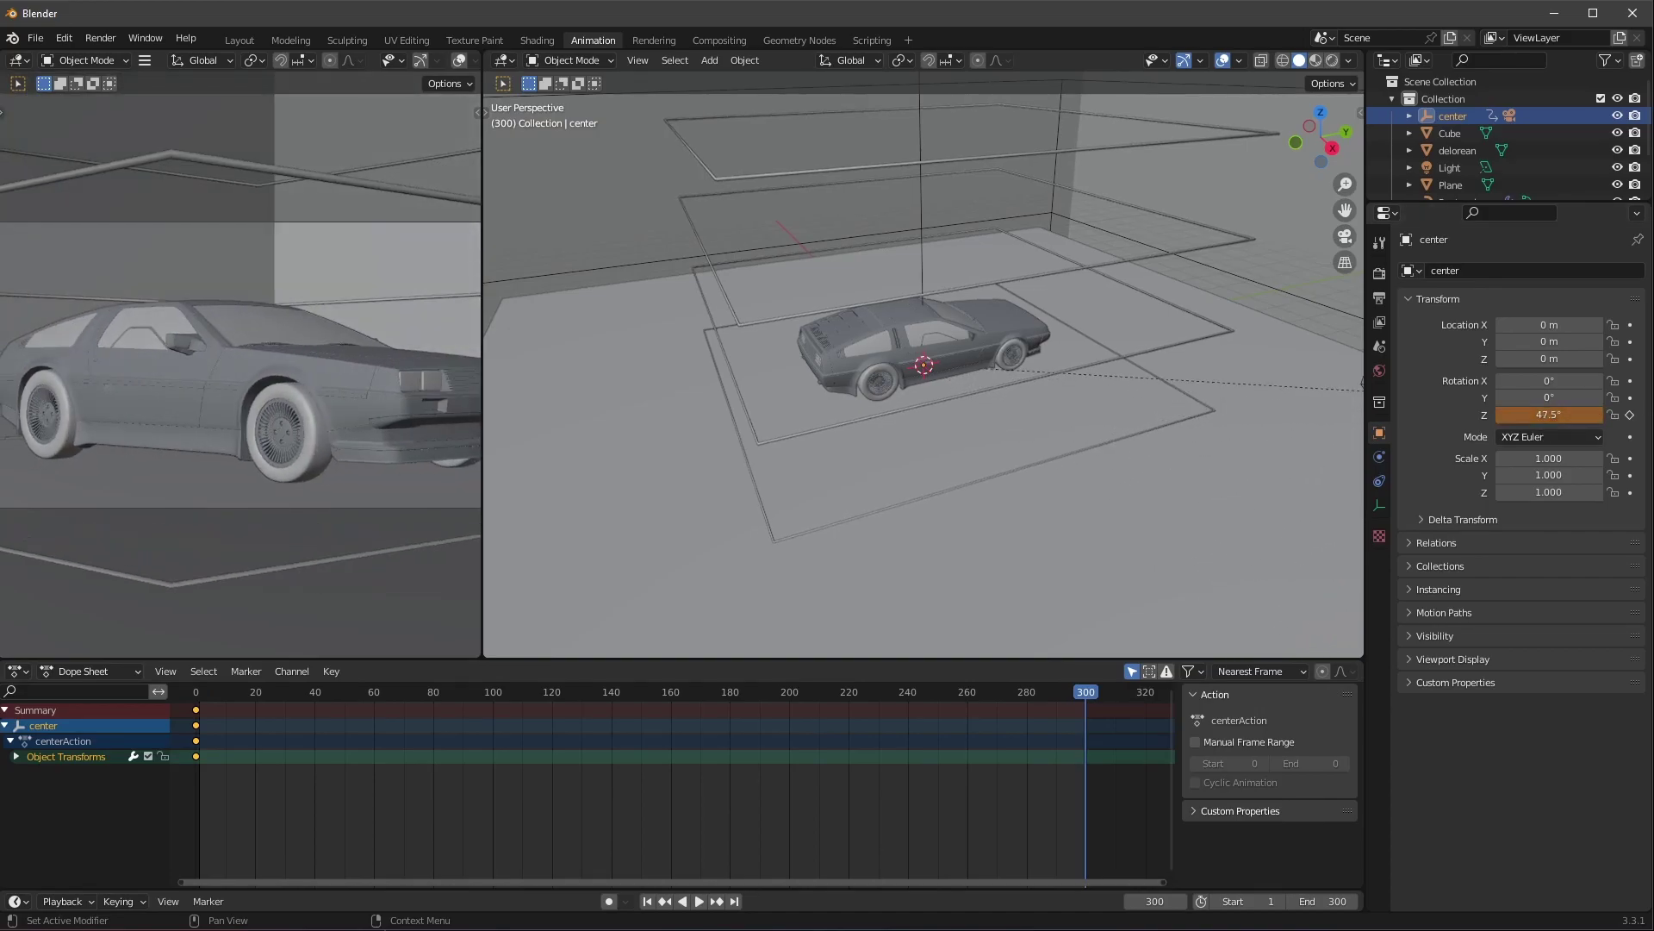
pyautogui.click(1556, 416)
pyautogui.write('360')
pyautogui.press('Return')
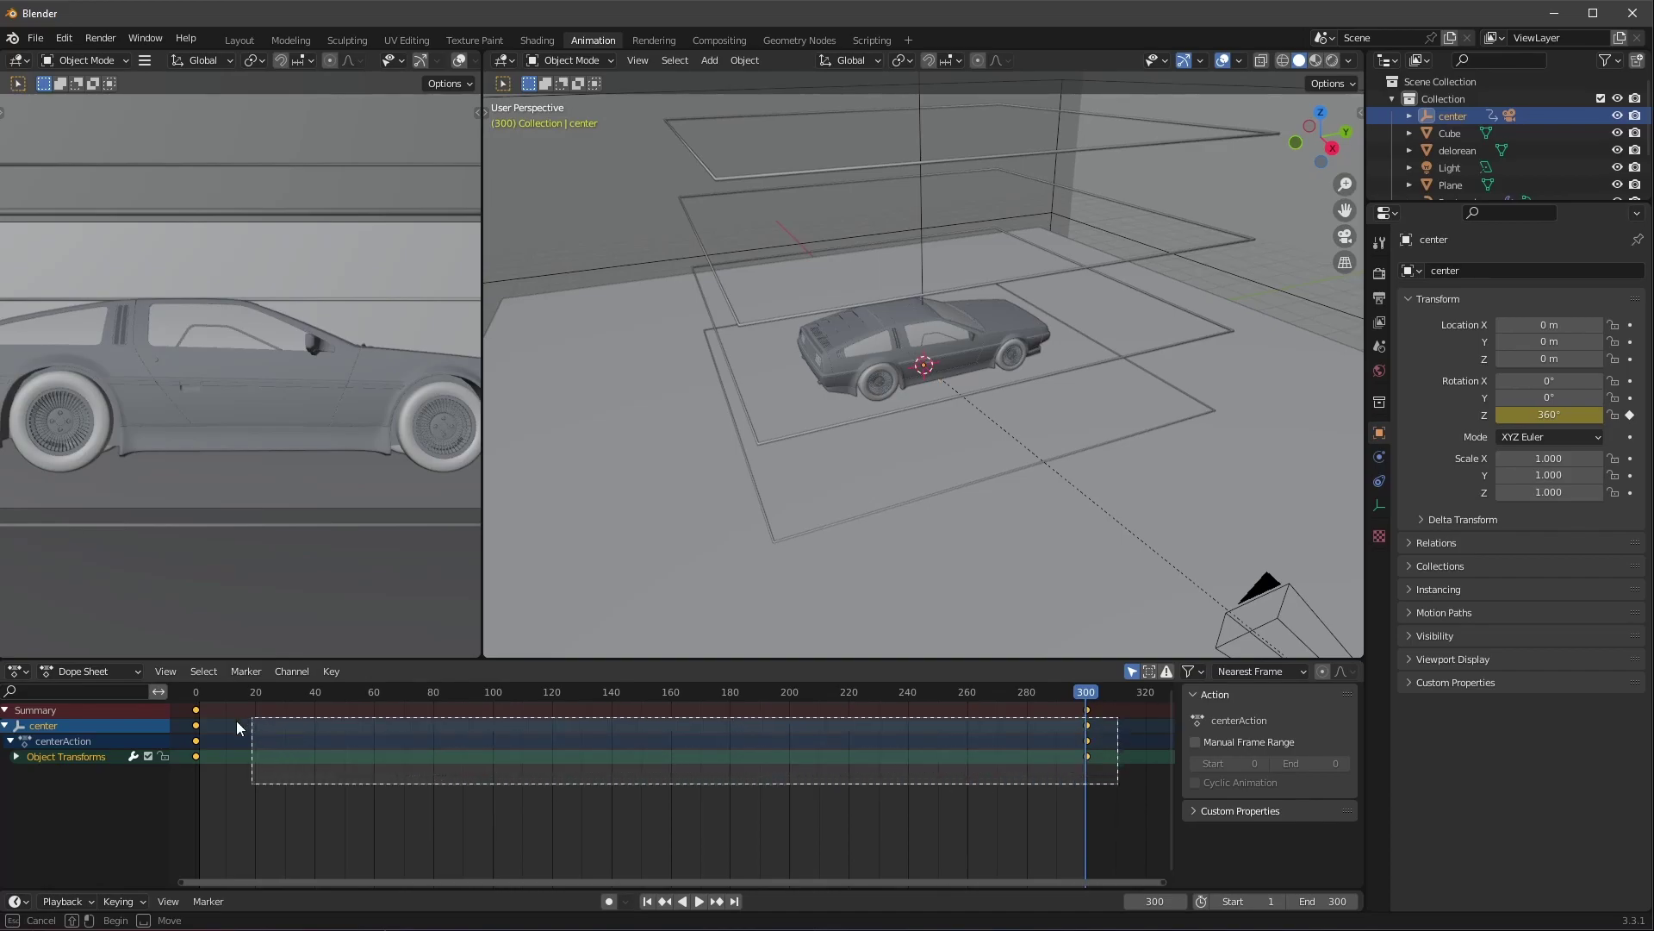
# Set the interpolation of the center empty's rotation keyframes to Linear.
pyautogui.rightClick(174, 729)
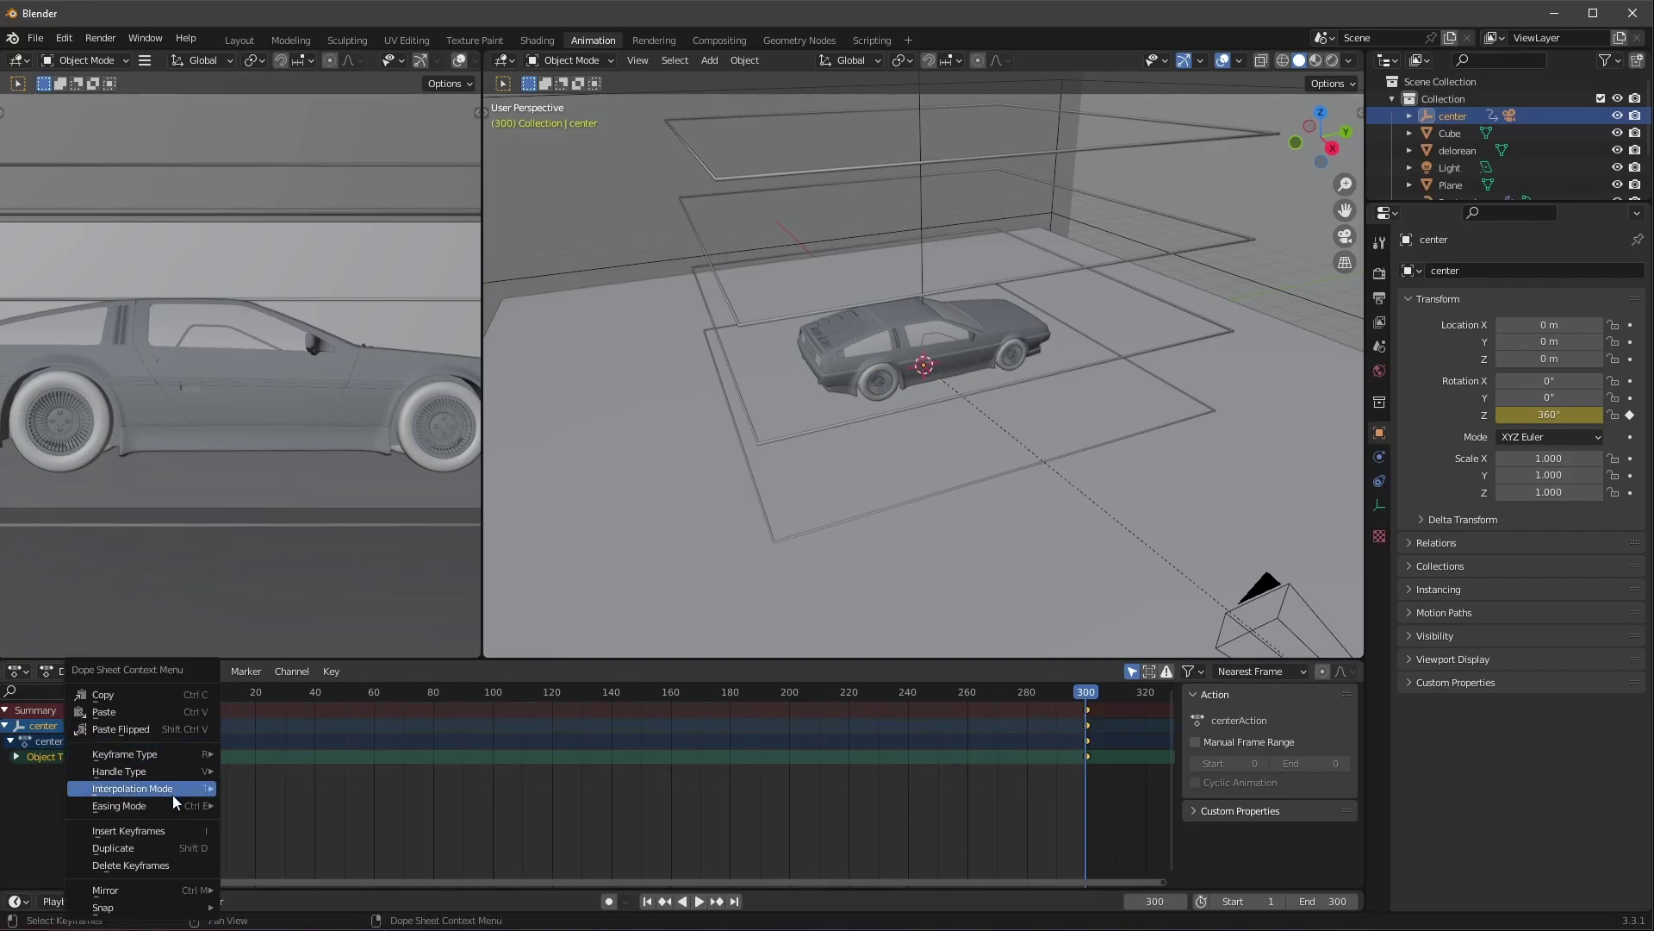
pyautogui.moveTo(173, 791)
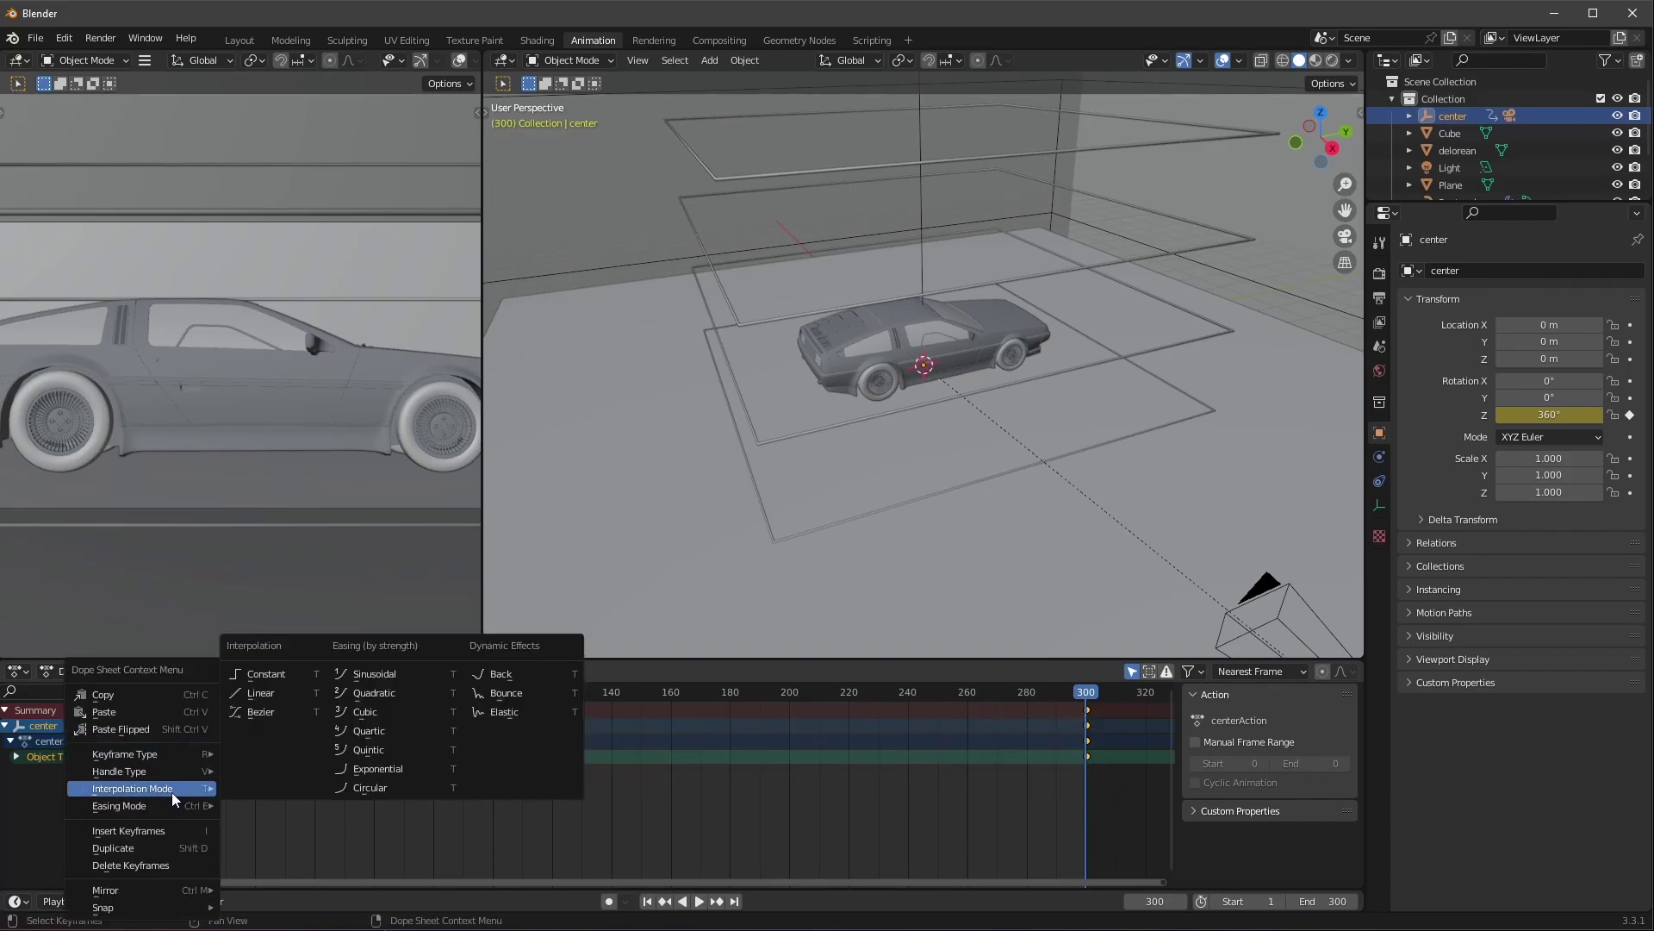
pyautogui.click(274, 693)
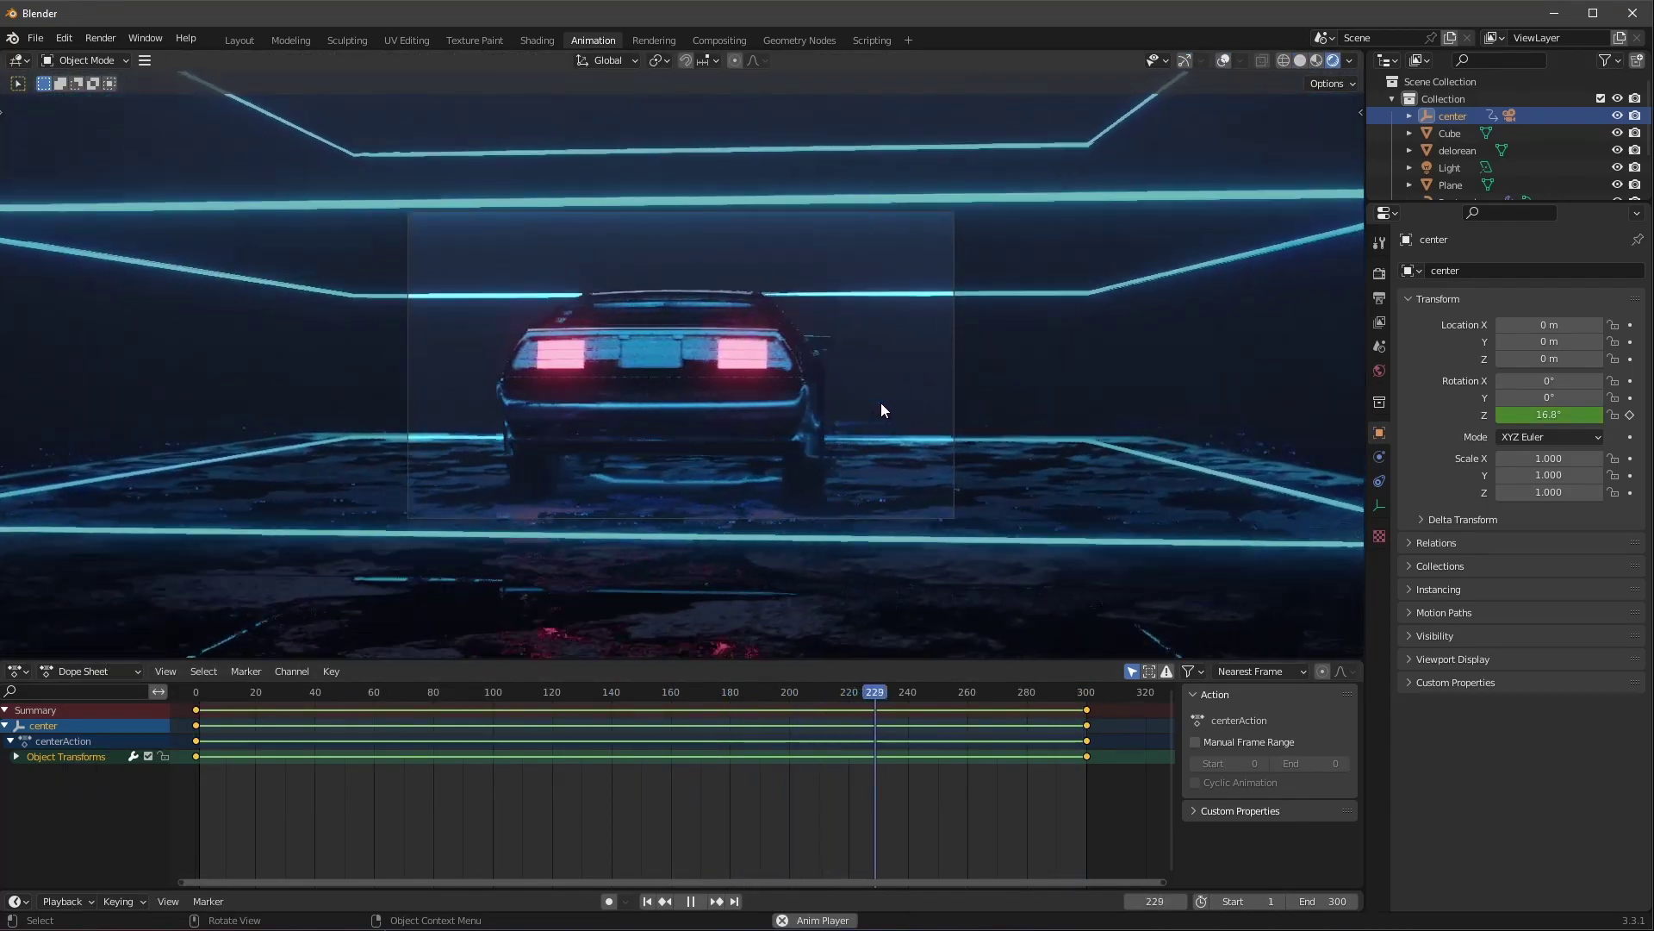
# Set the camera's focal length to 50 mm on frame 0 and insert a keyframe for it.
pyautogui.click(1453, 151)
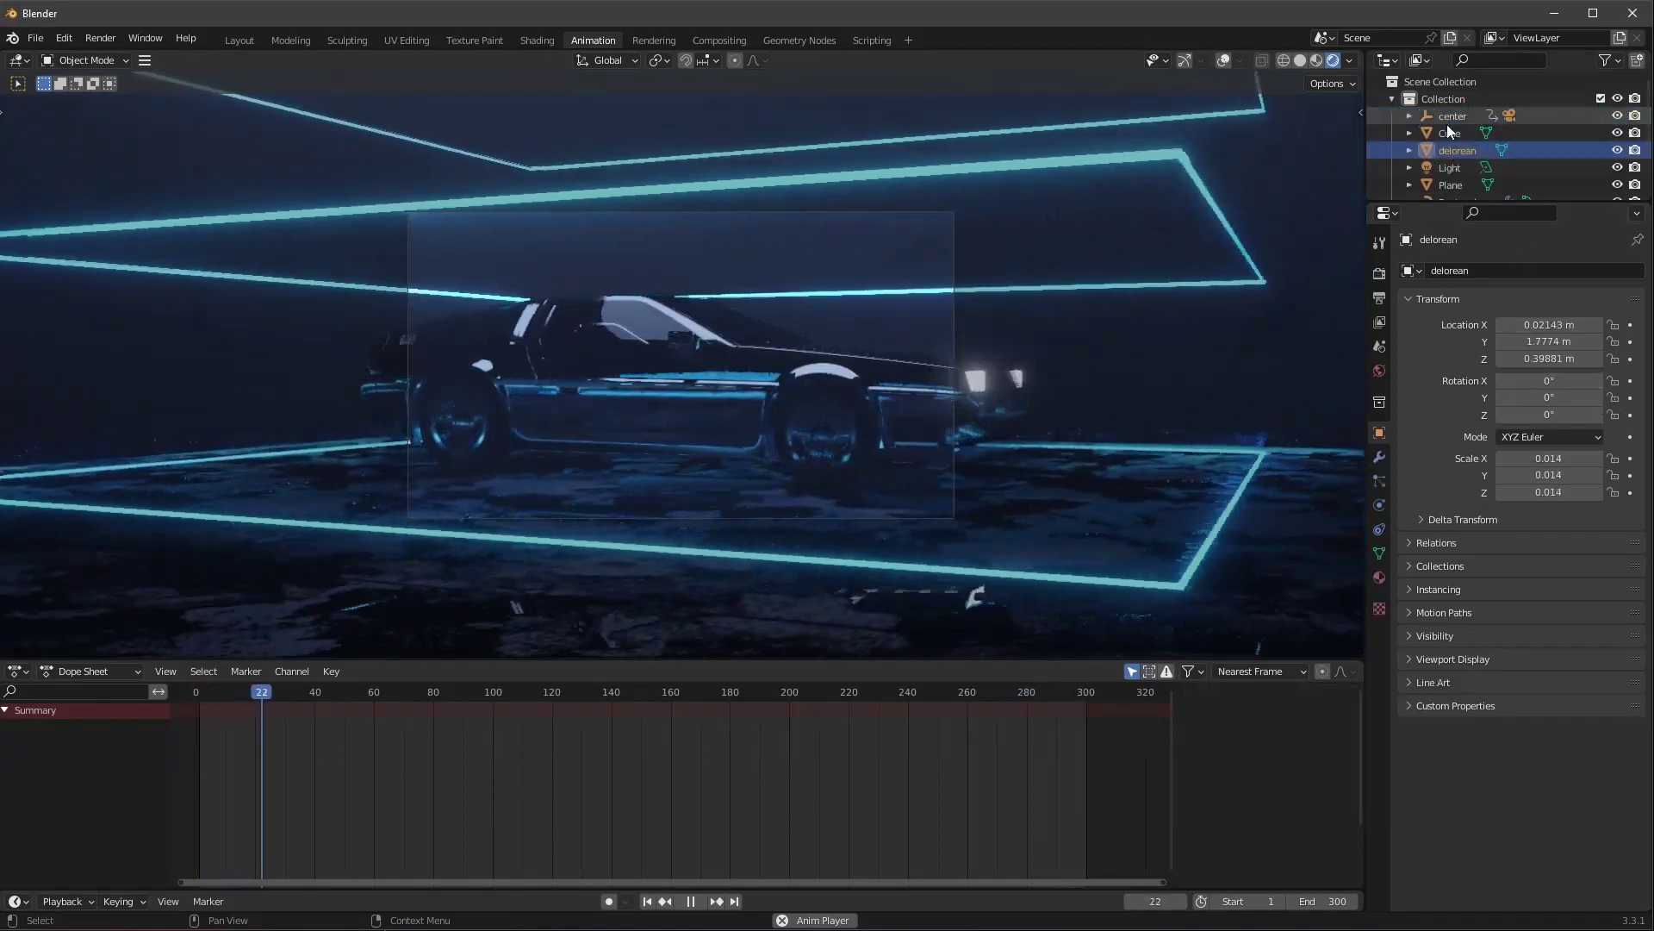
pyautogui.click(1448, 117)
pyautogui.click(1410, 115)
pyautogui.click(1465, 151)
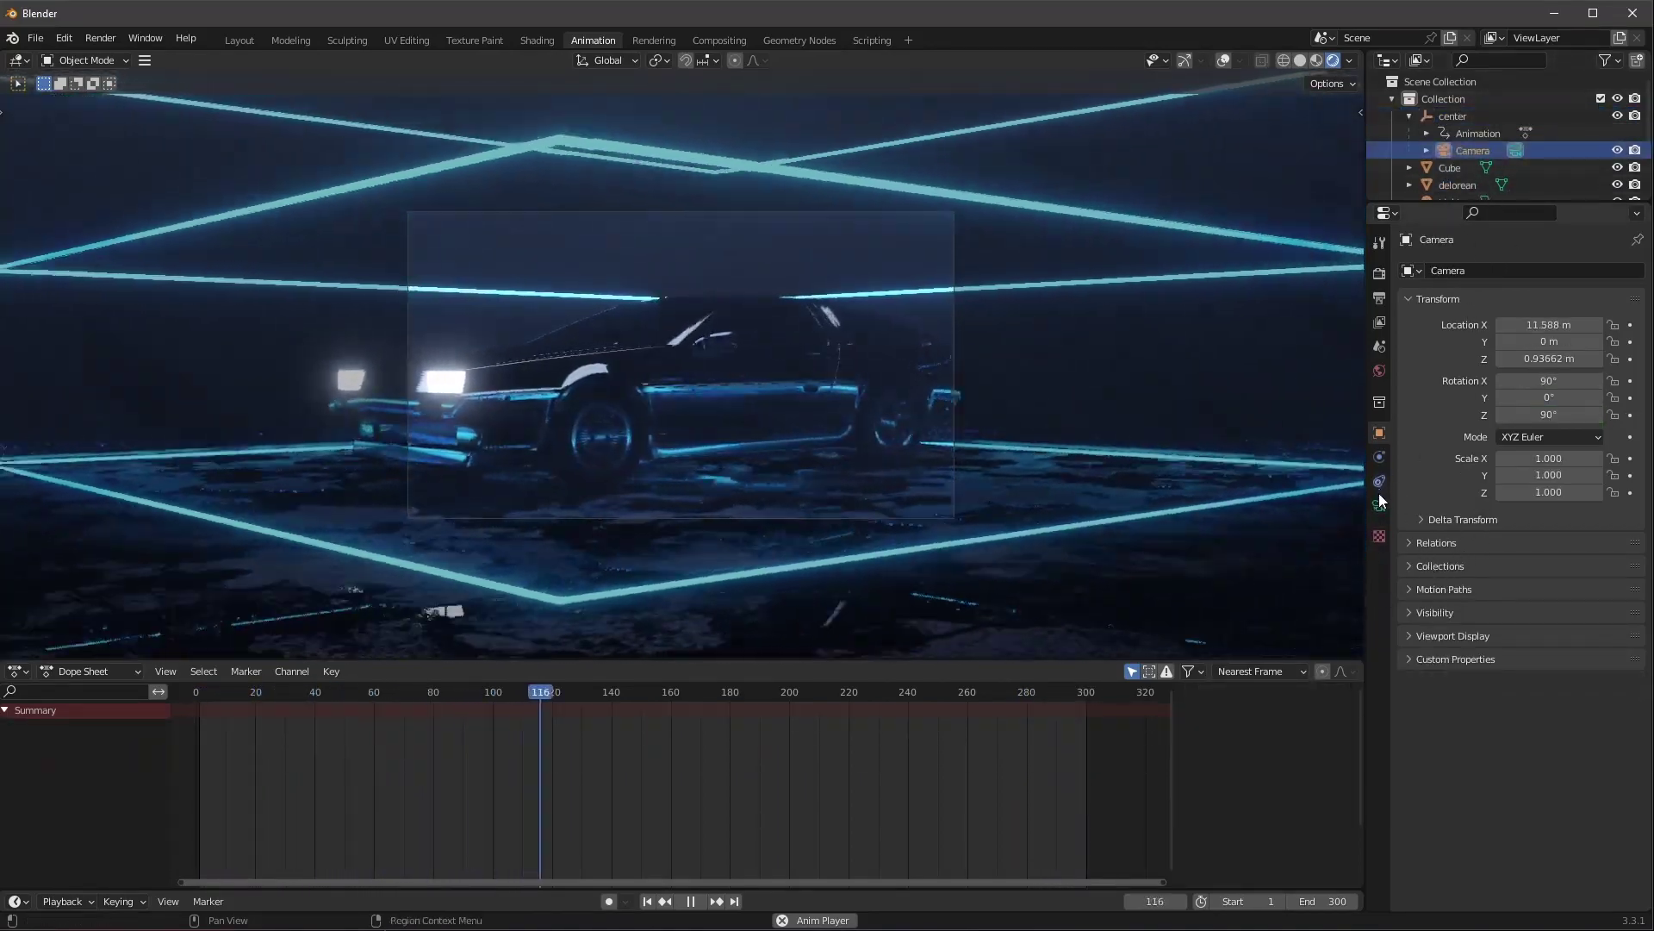
pyautogui.click(1380, 505)
pyautogui.press('space')
pyautogui.moveTo(773, 697); pyautogui.dragTo(129, 767)
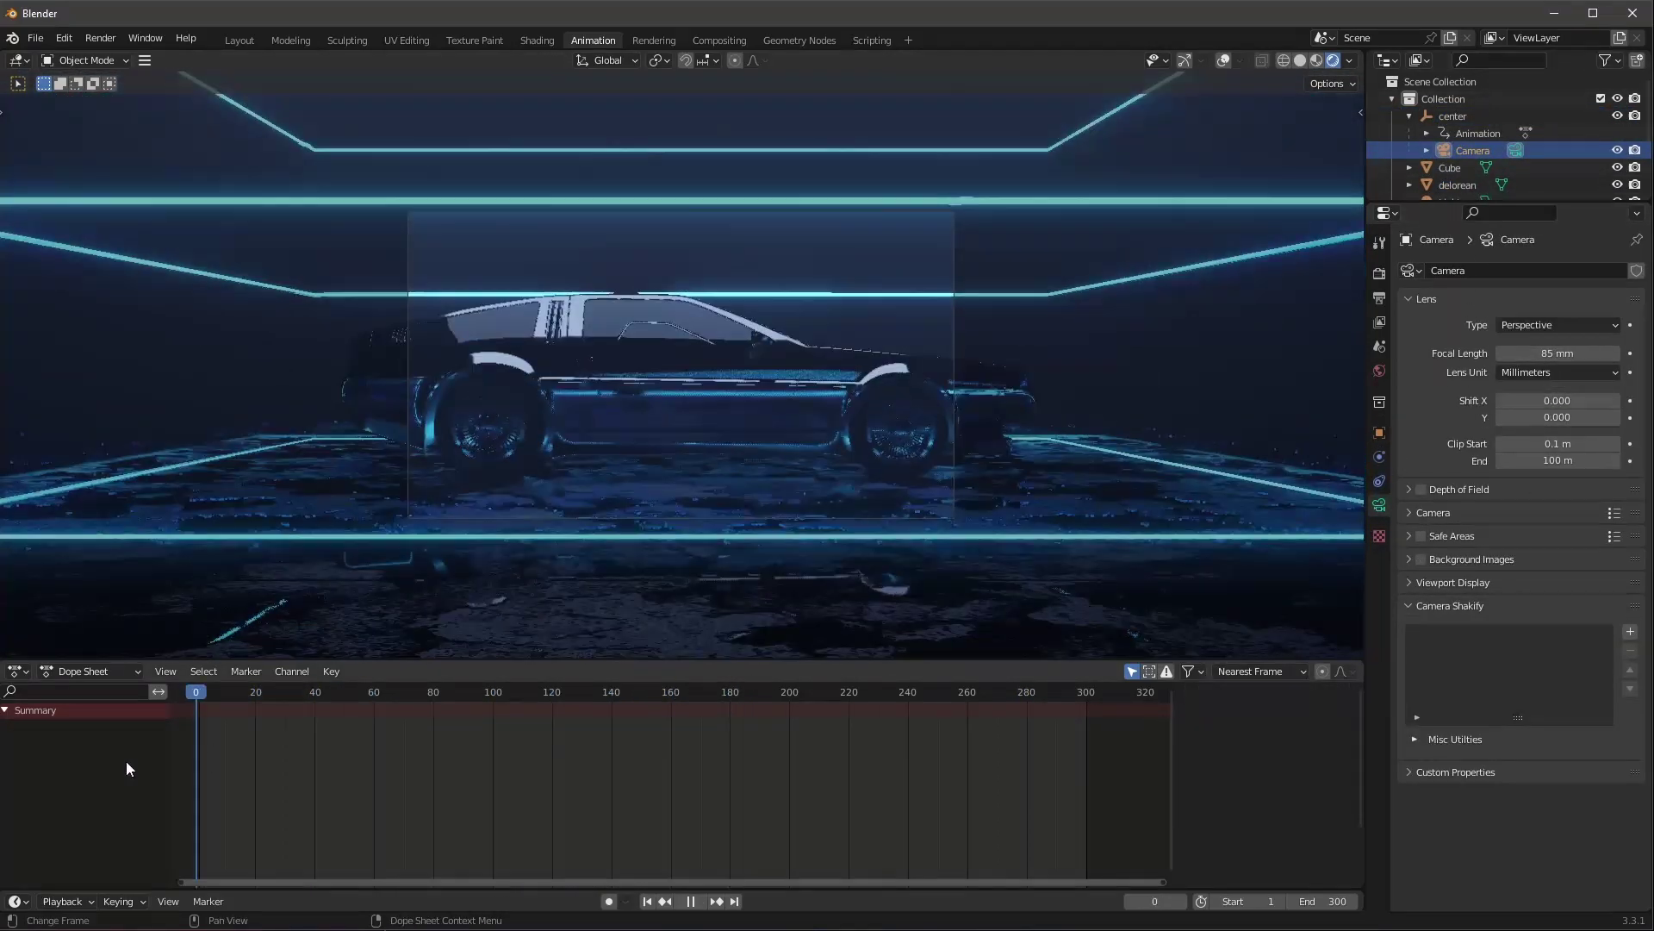
pyautogui.write('50')
pyautogui.press('Return')
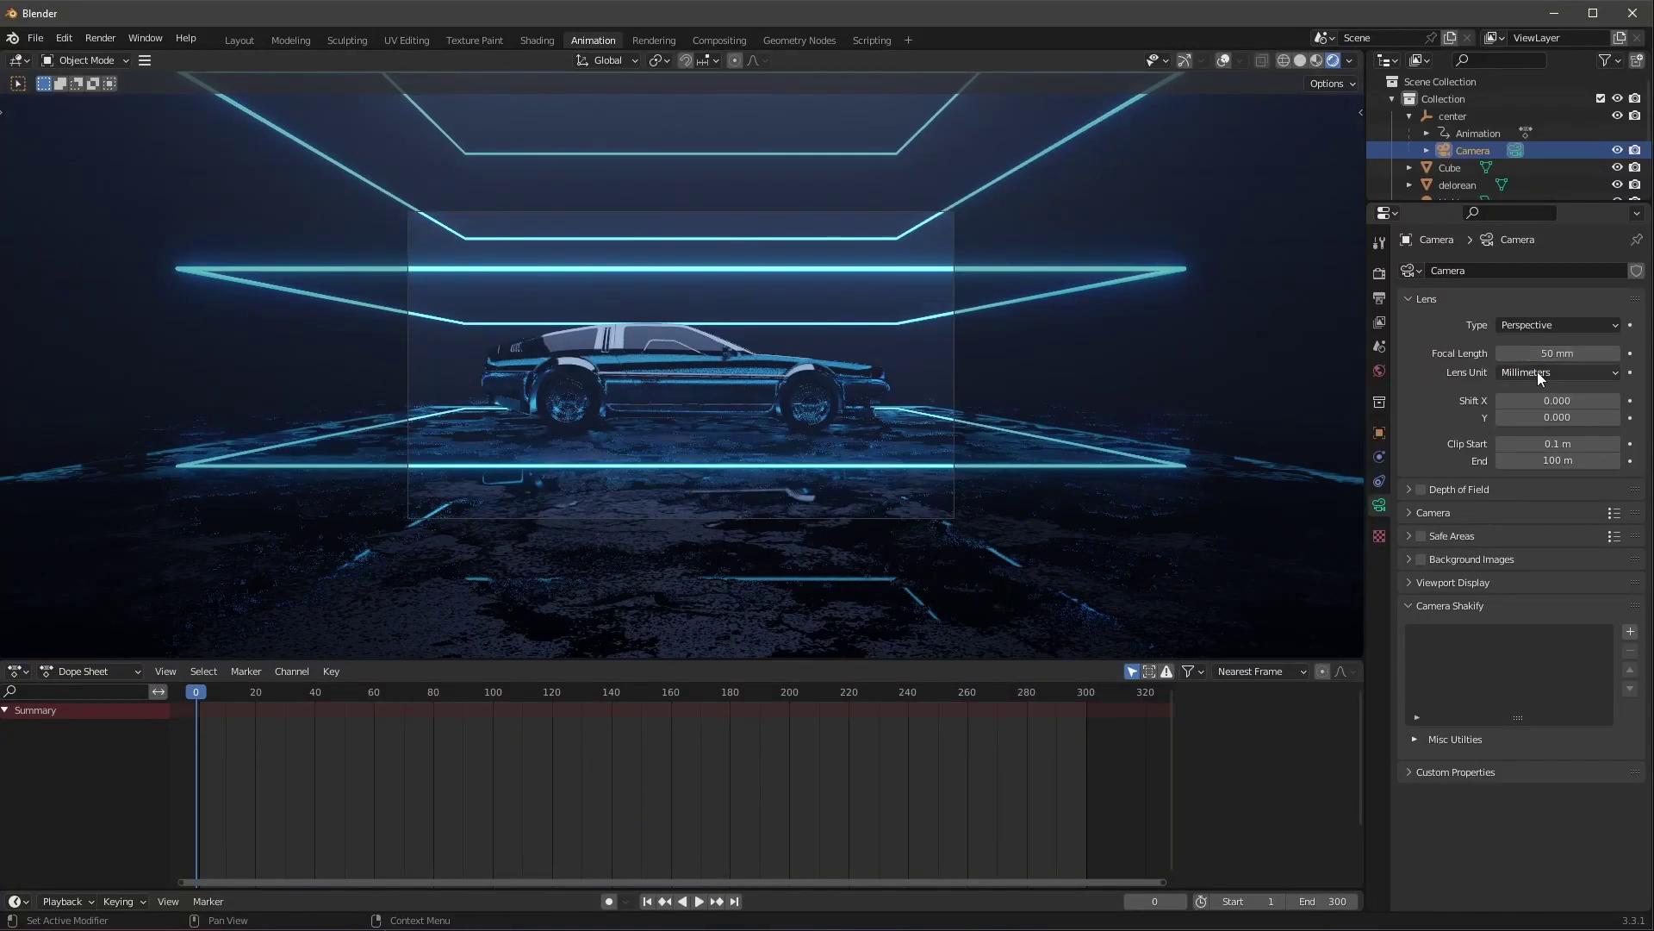
pyautogui.press('i')
# Keyframe the camera's focal length at 85 mm on frame 102, with auto keying enabled.
pyautogui.press('space')
pyautogui.click(498, 702)
pyautogui.press('space')
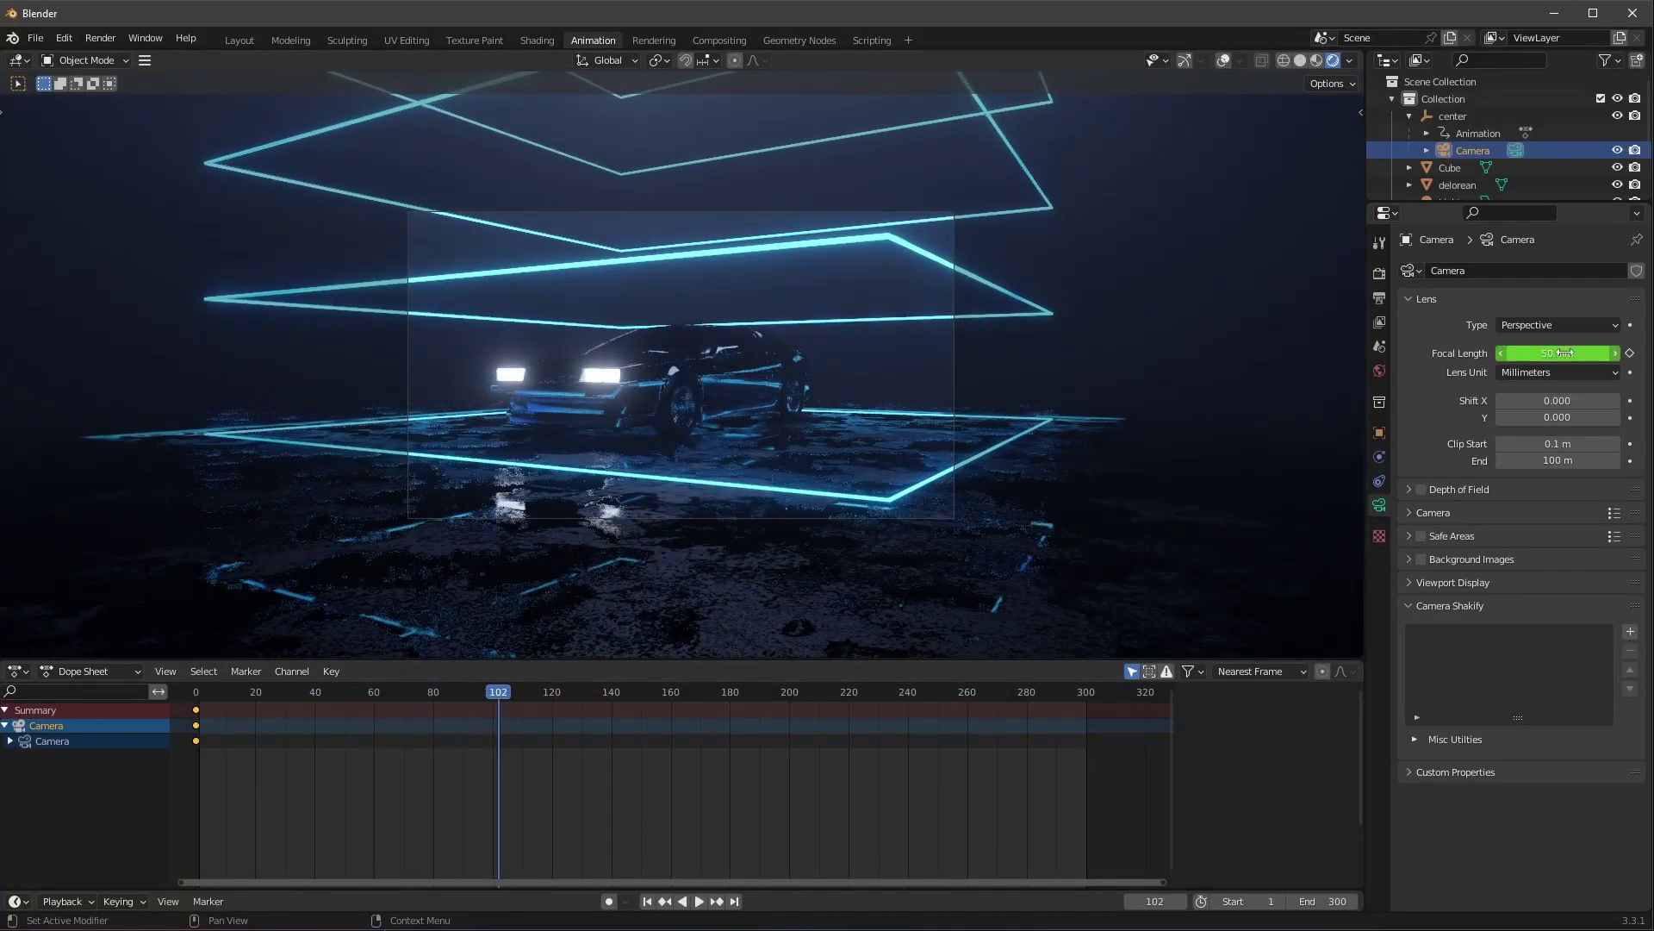
pyautogui.click(1557, 352)
pyautogui.write('85')
pyautogui.press('Return')
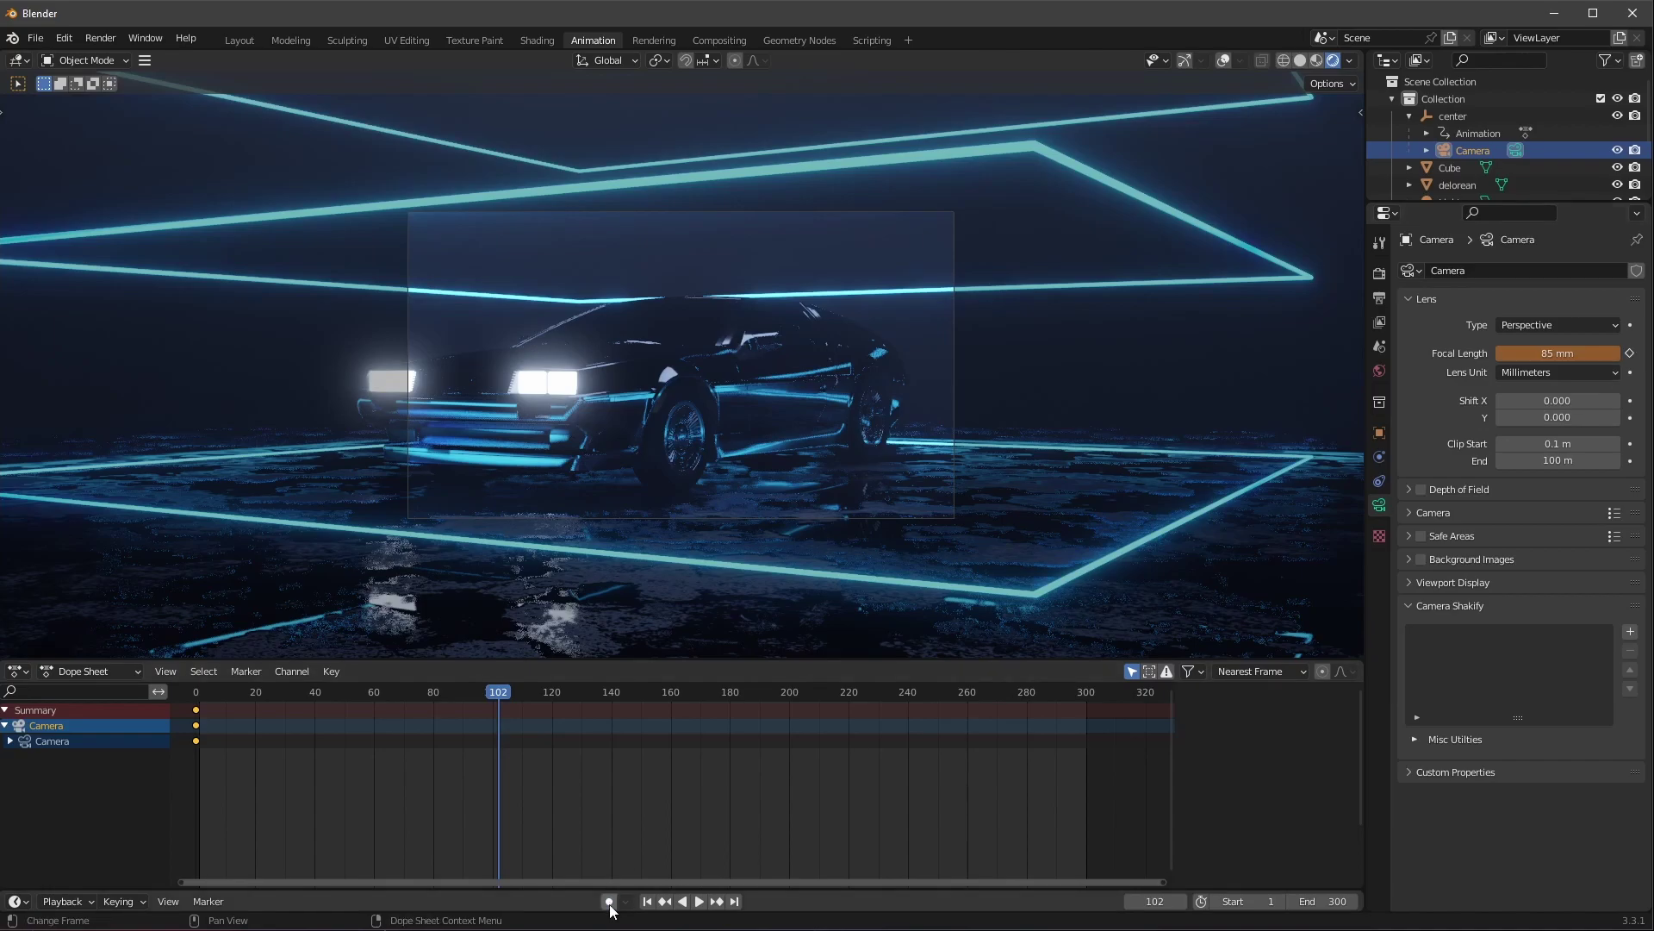
# Play the camera animation from the start of the timeline to check the orbit and focal length zoom.
pyautogui.moveTo(492, 694); pyautogui.dragTo(196, 738)
pyautogui.press('space')
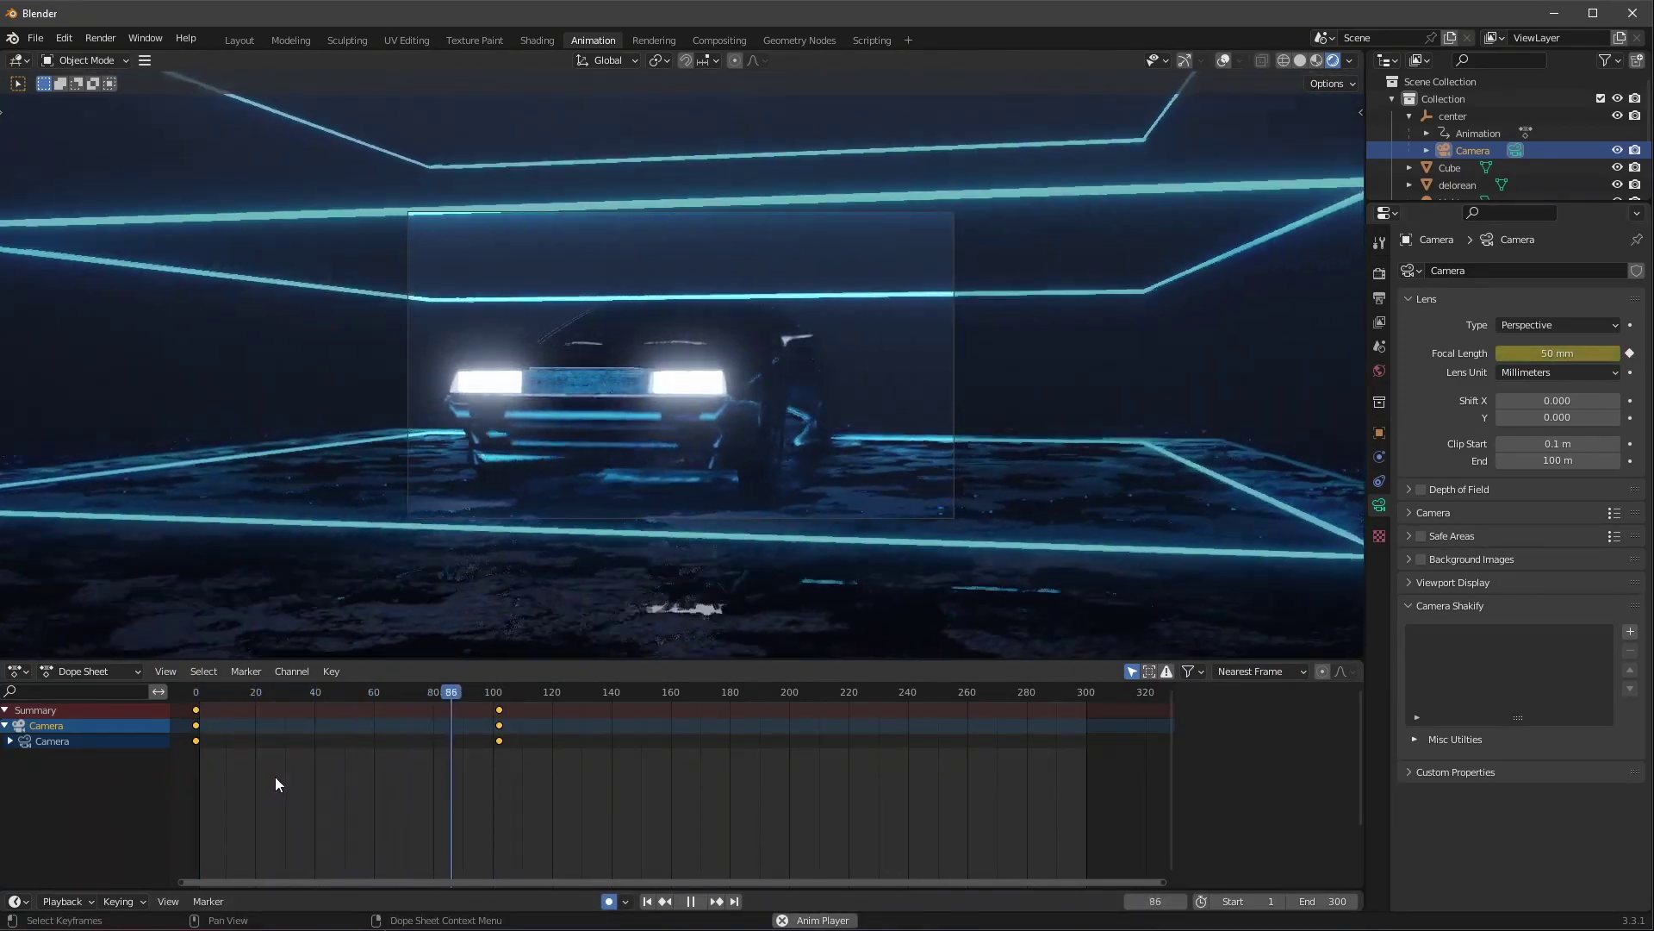
pyautogui.press('space')
# Move the camera's 85 mm focal length keyframe to frame 150, keeping the first keyframe at frame 0.
pyautogui.press('g')
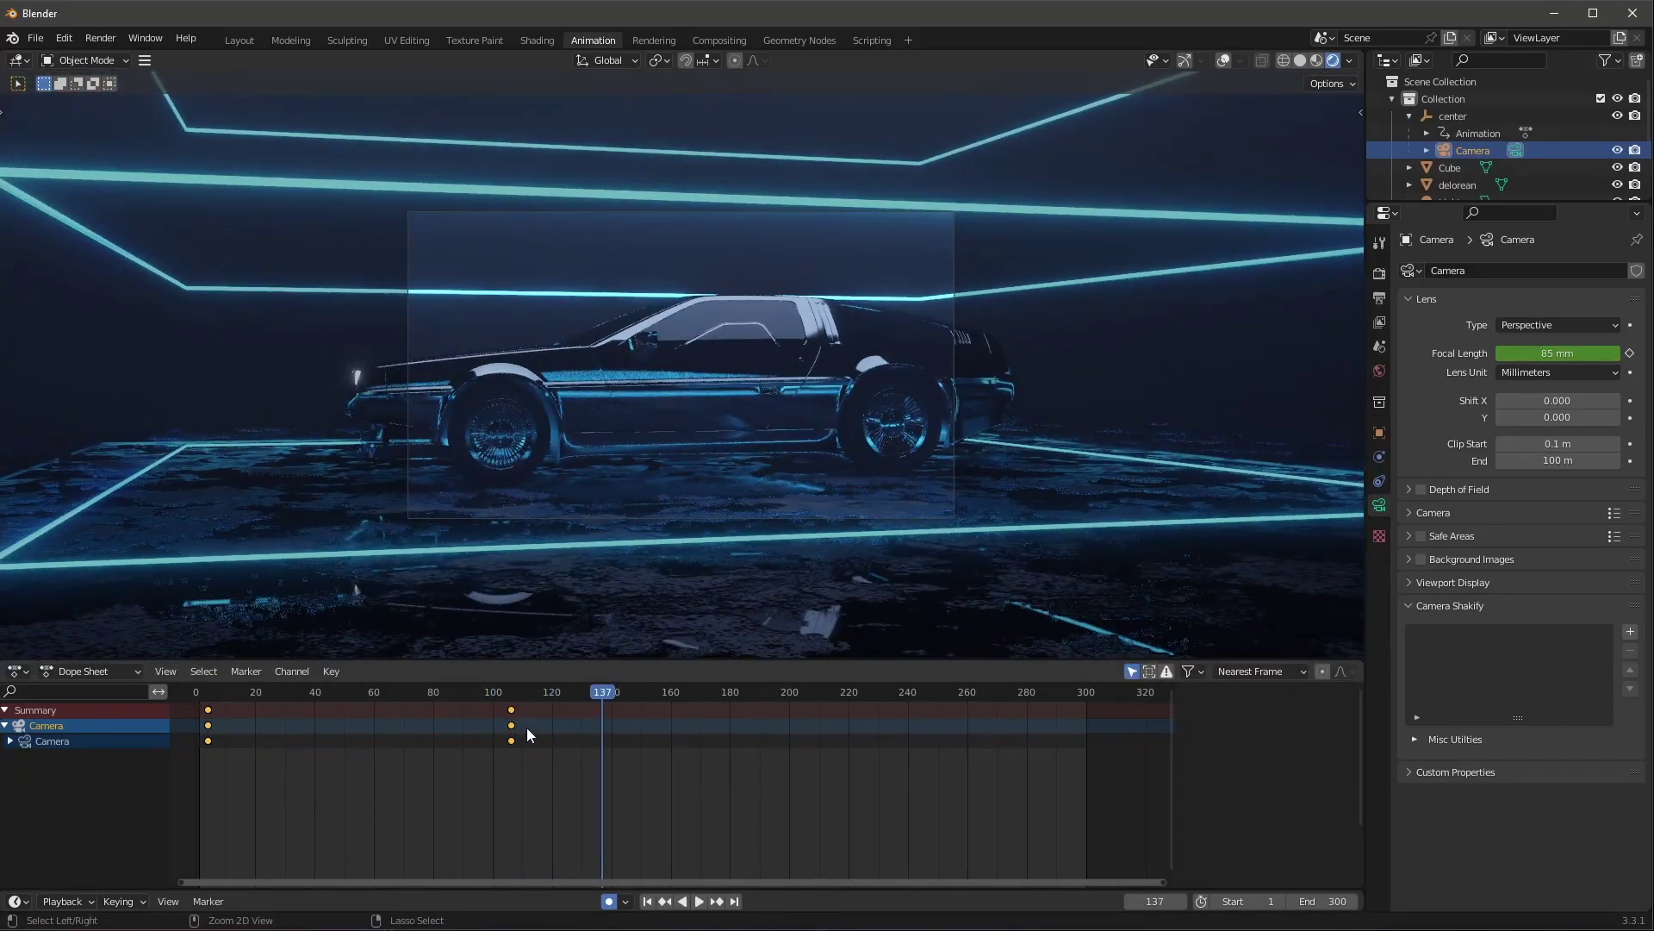
pyautogui.moveTo(492, 731); pyautogui.dragTo(488, 702)
pyautogui.press('g')
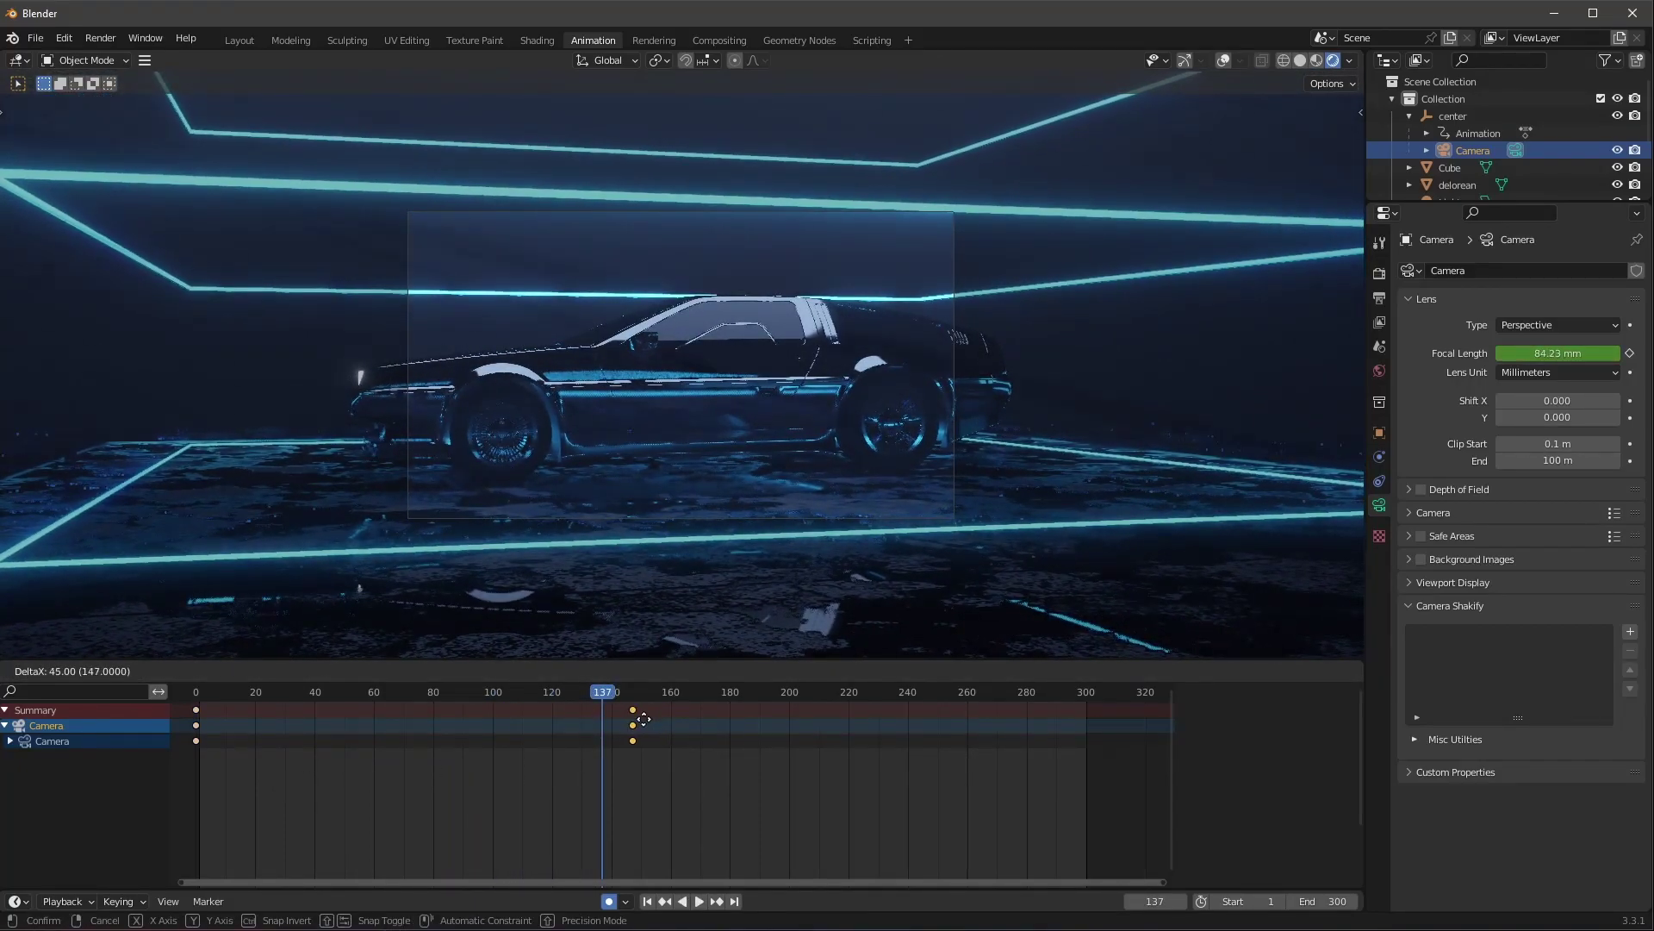
pyautogui.click(643, 718)
# Copy the camera's 50 mm focal length keyframe from frame 0 to frame 300 and play back the zoom.
pyautogui.moveTo(644, 694); pyautogui.dragTo(996, 701)
pyautogui.click(648, 706)
pyautogui.hotkey('ctrl', 'c')
pyautogui.hotkey('ctrl', 'v')
pyautogui.press('space')
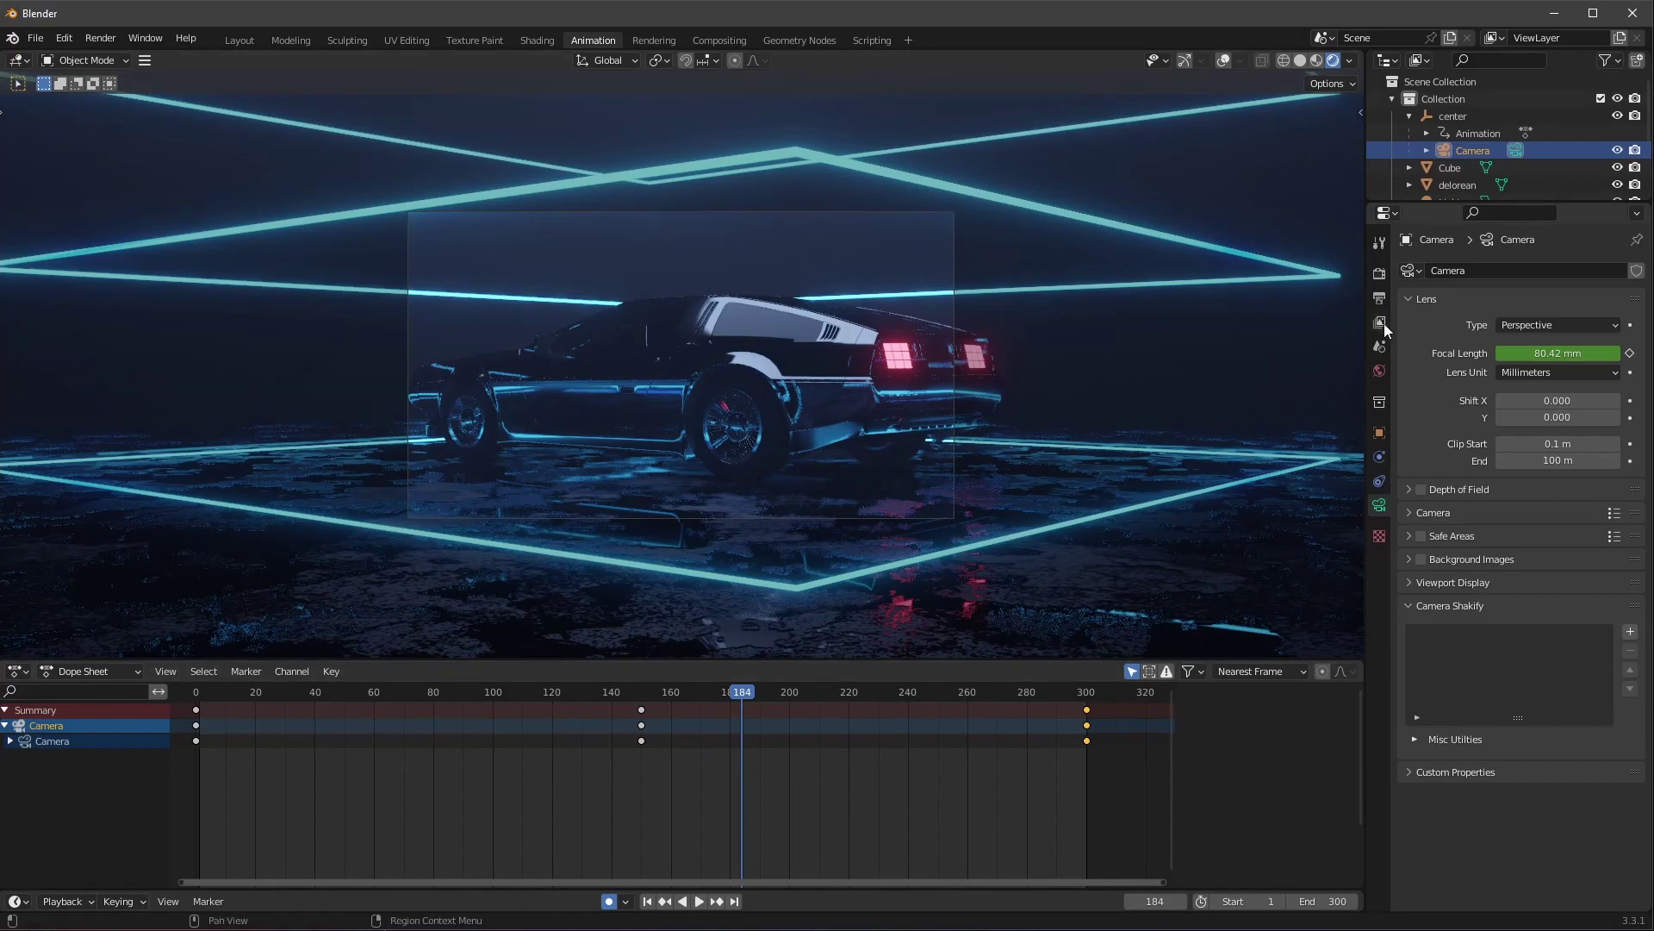
# Set the color management look to High Contrast in the scene's render settings.
pyautogui.click(1380, 298)
pyautogui.click(1380, 273)
pyautogui.click(1457, 741)
pyautogui.click(1551, 811)
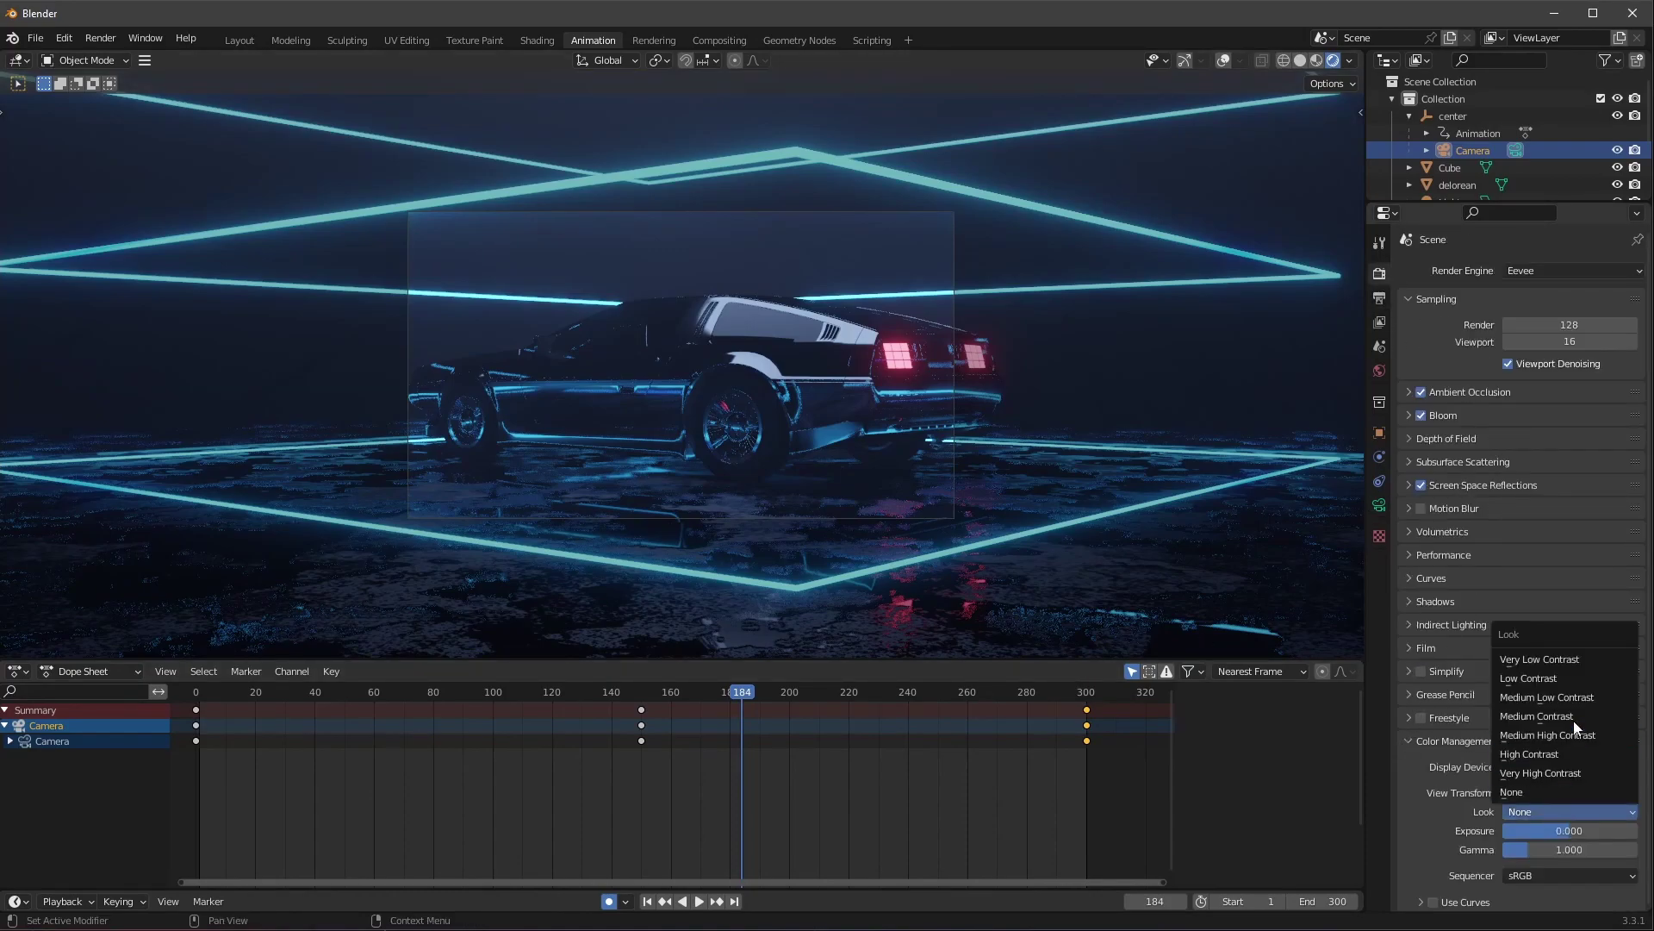
pyautogui.click(1574, 720)
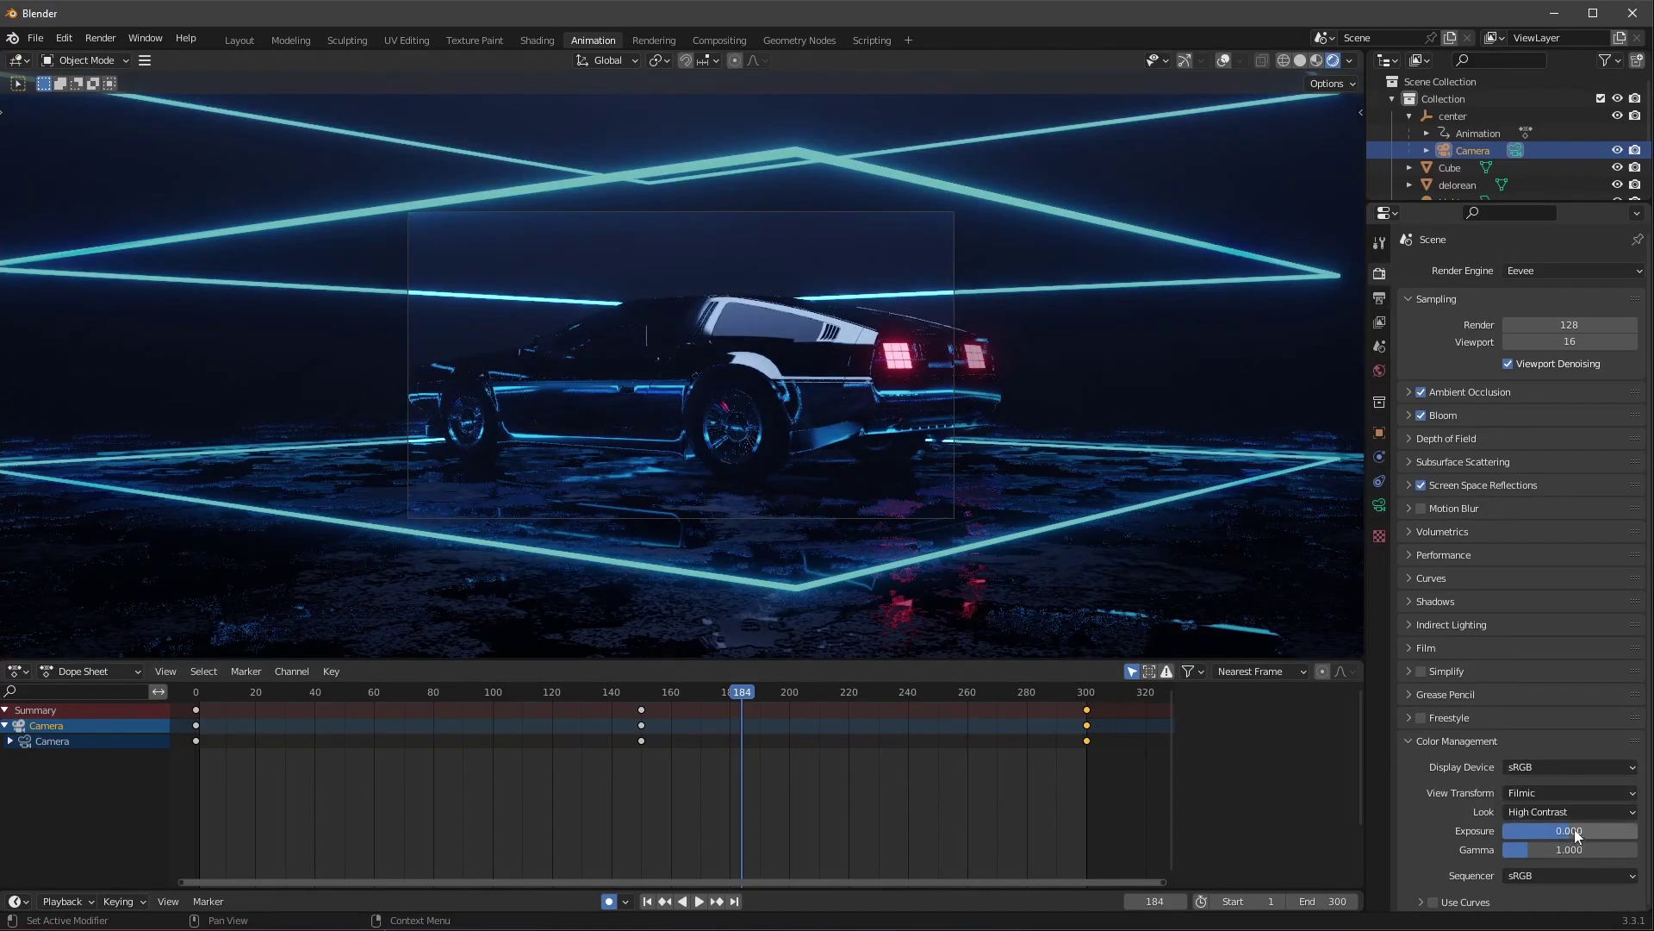
# Render frame 184 as a still image, view the whole result in an enlarged render window, and close it.
pyautogui.click(100, 38)
pyautogui.click(138, 81)
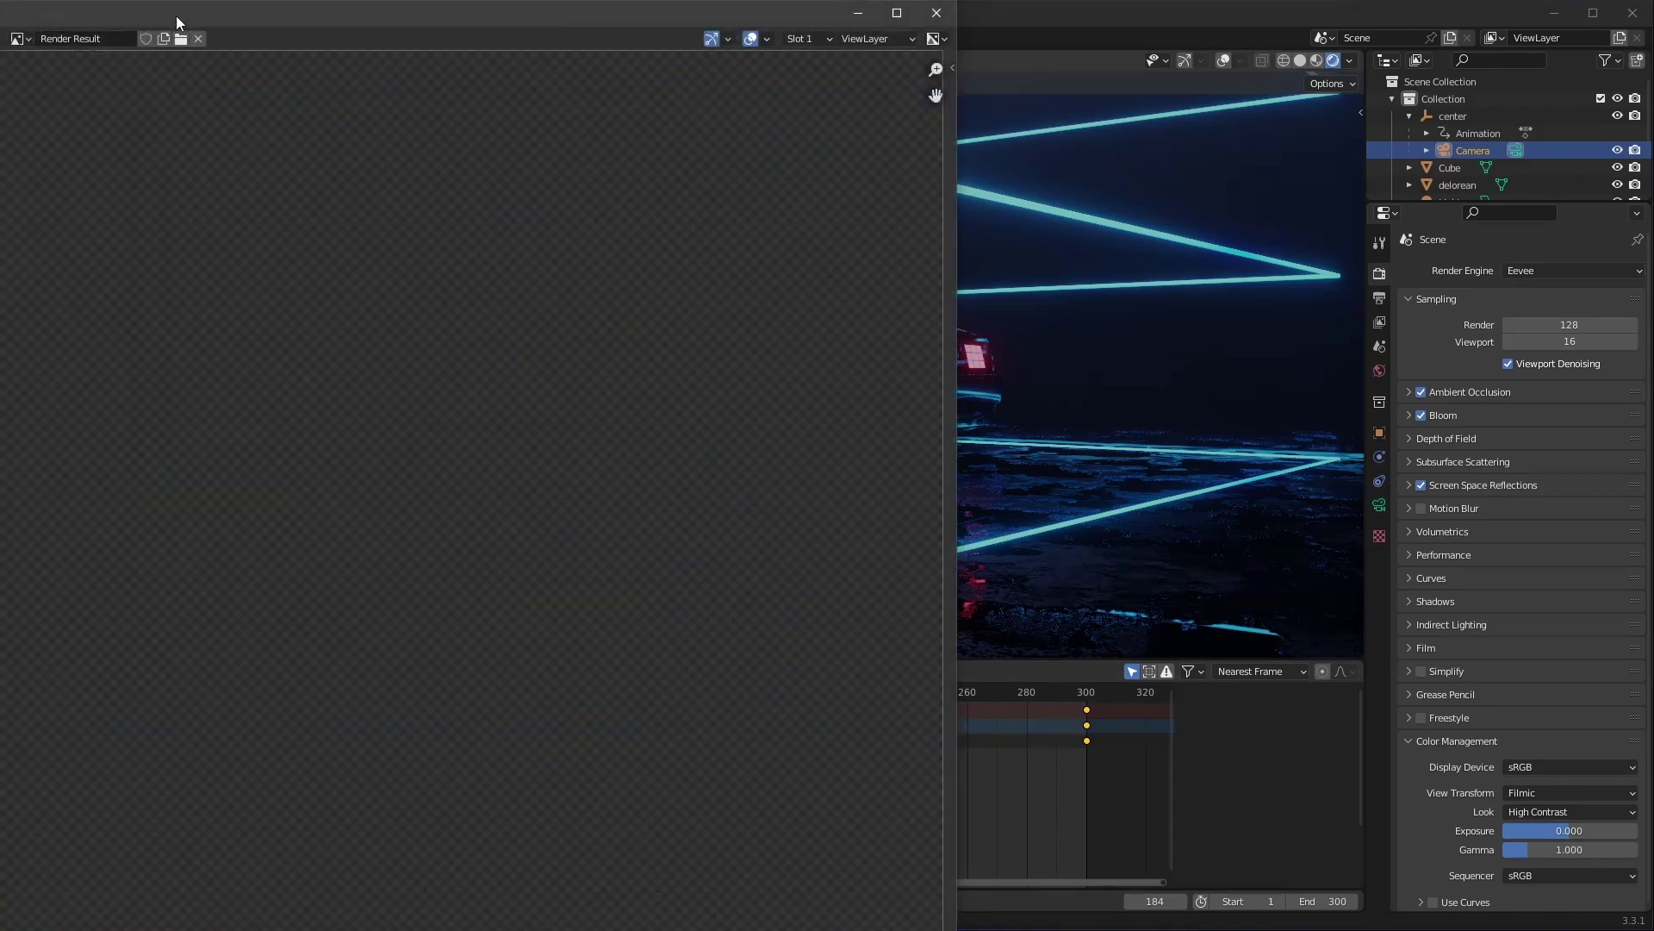
pyautogui.doubleClick(239, 23)
pyautogui.press('Home')
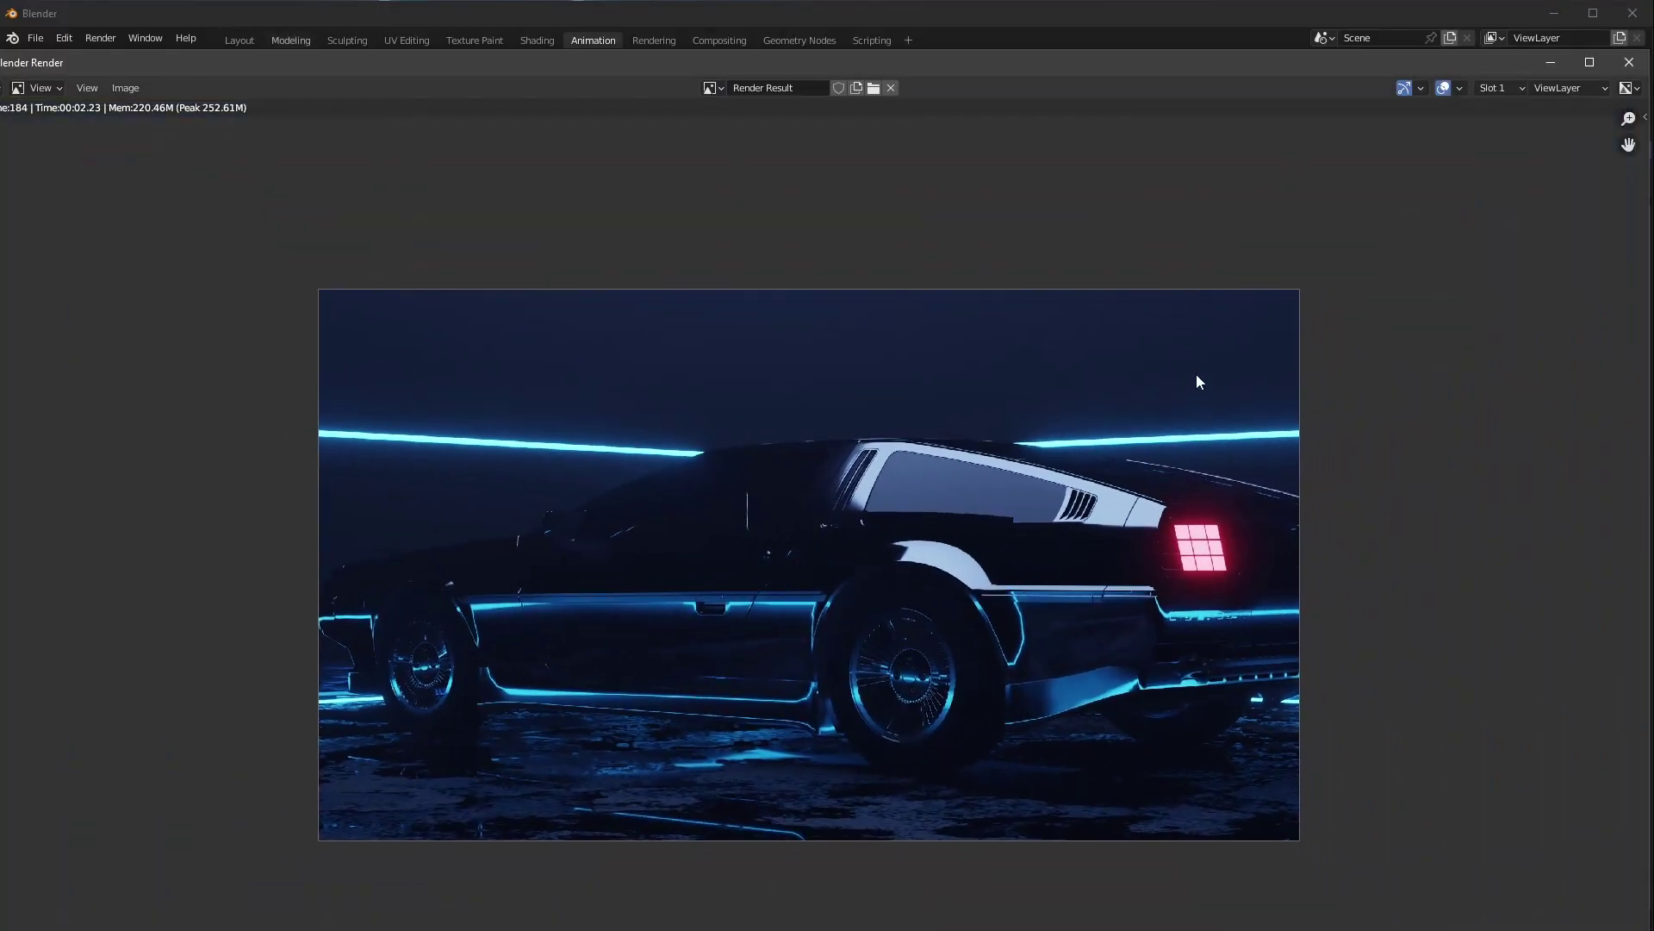
pyautogui.click(1631, 65)
# Scrub through the timeline to preview the orbiting, zooming camera shot in the Cycles rendered view.
pyautogui.moveTo(742, 692); pyautogui.dragTo(503, 722)
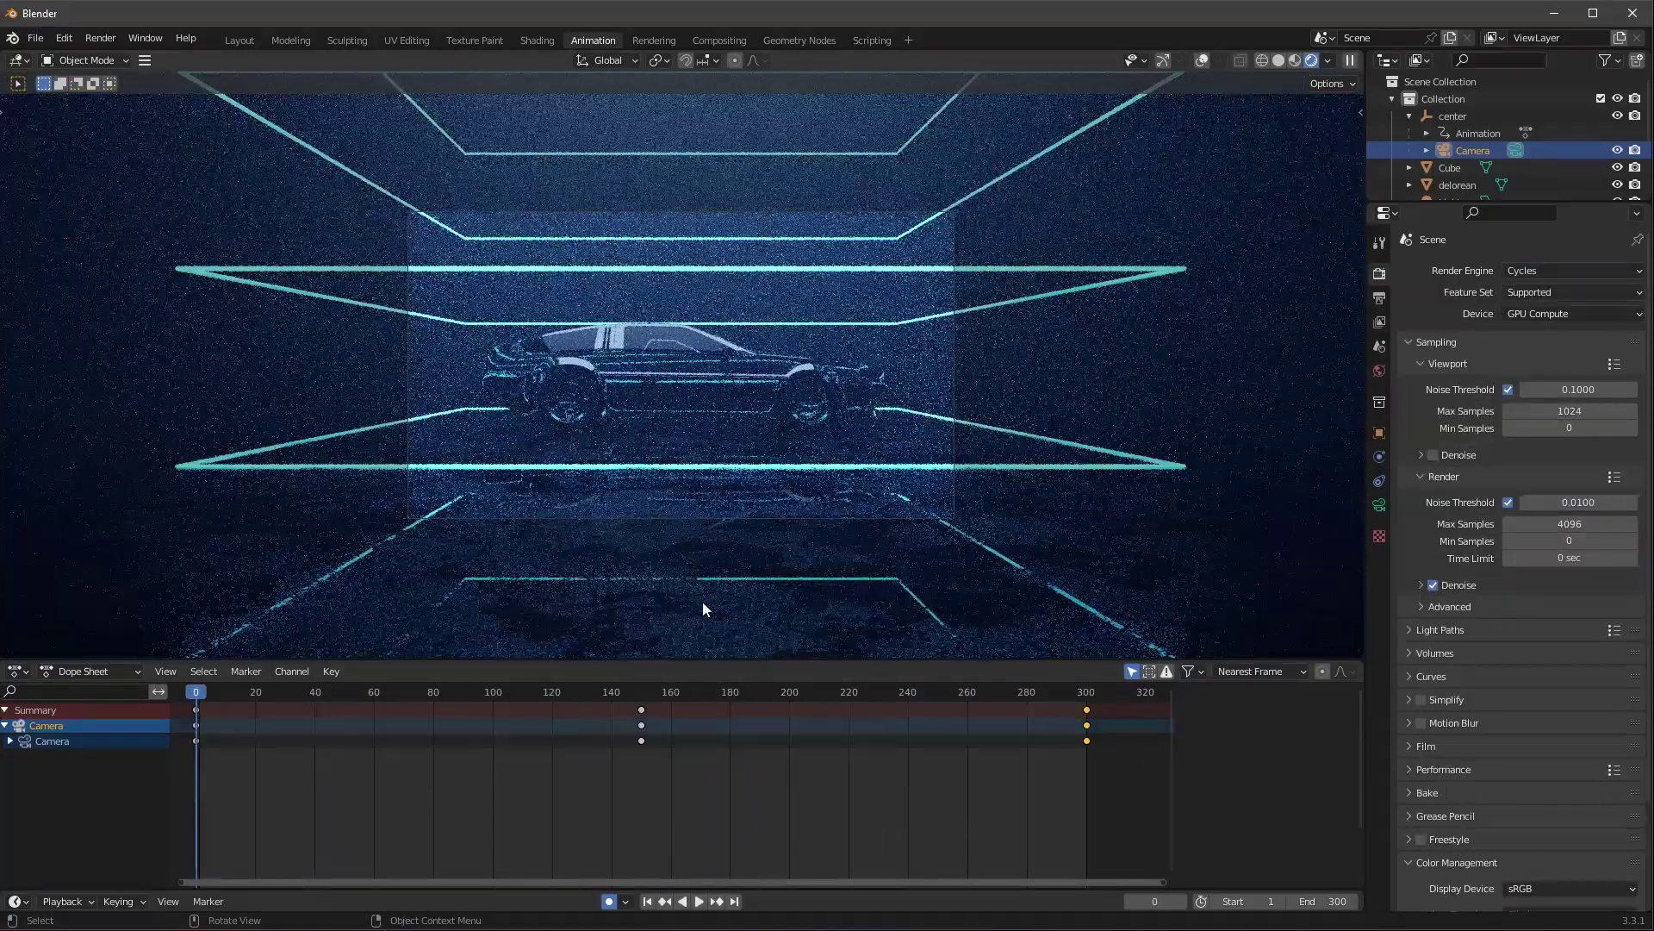
pyautogui.moveTo(374, 722); pyautogui.dragTo(967, 698)
pyautogui.press('space')
pyautogui.press('space')
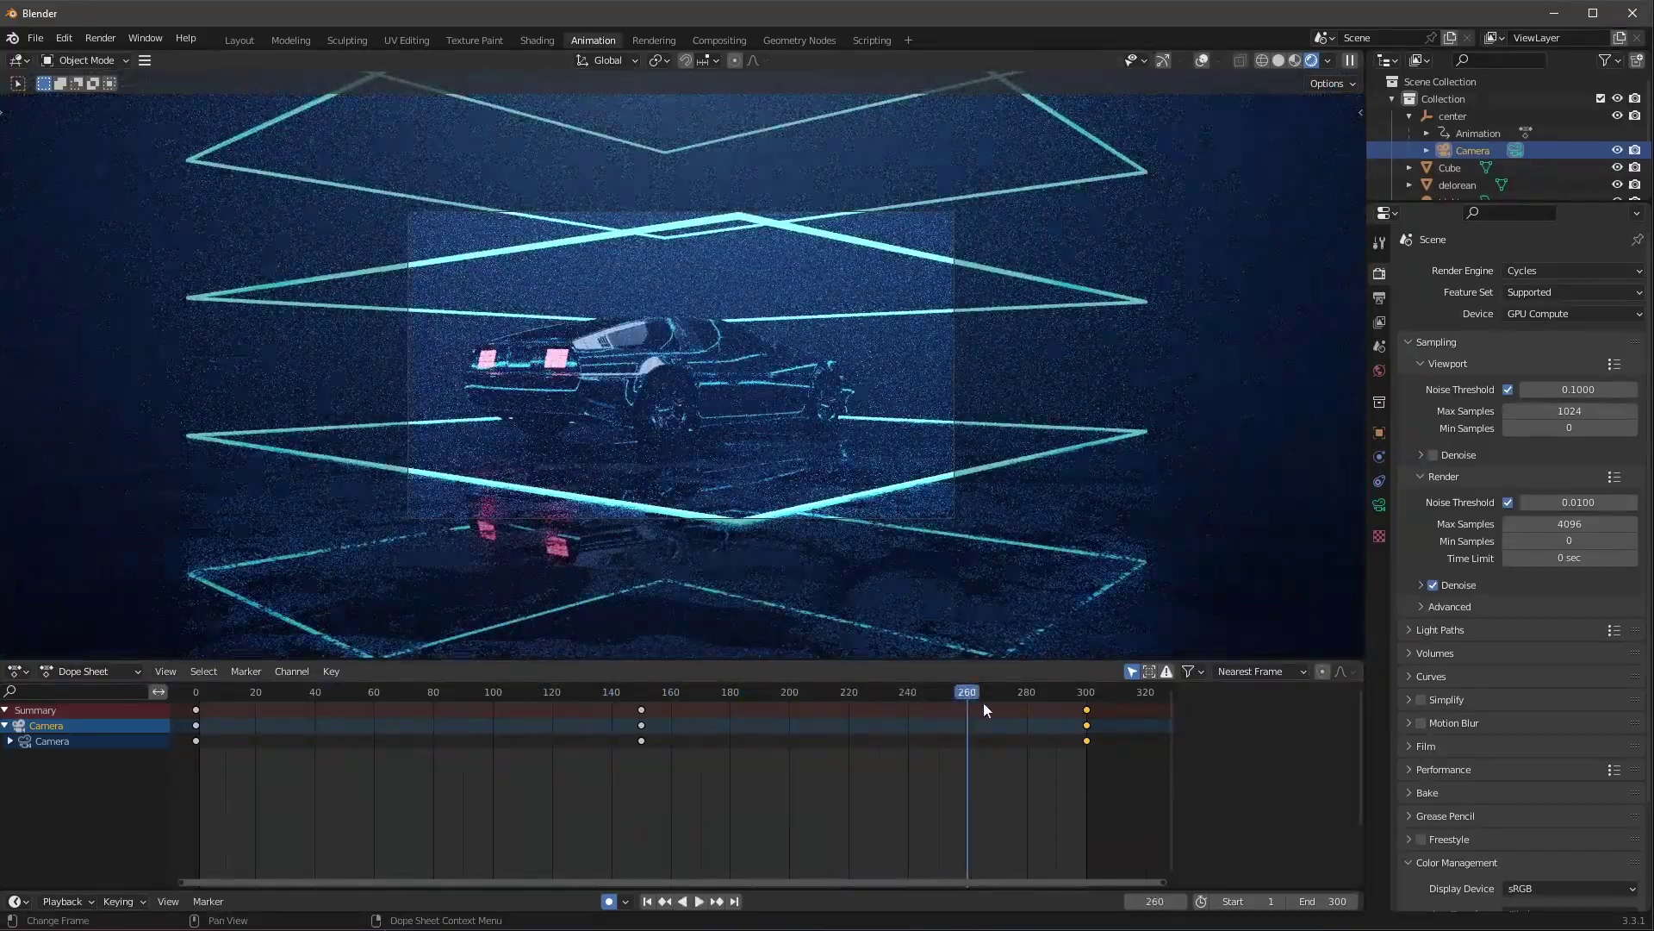
pyautogui.press('Escape')
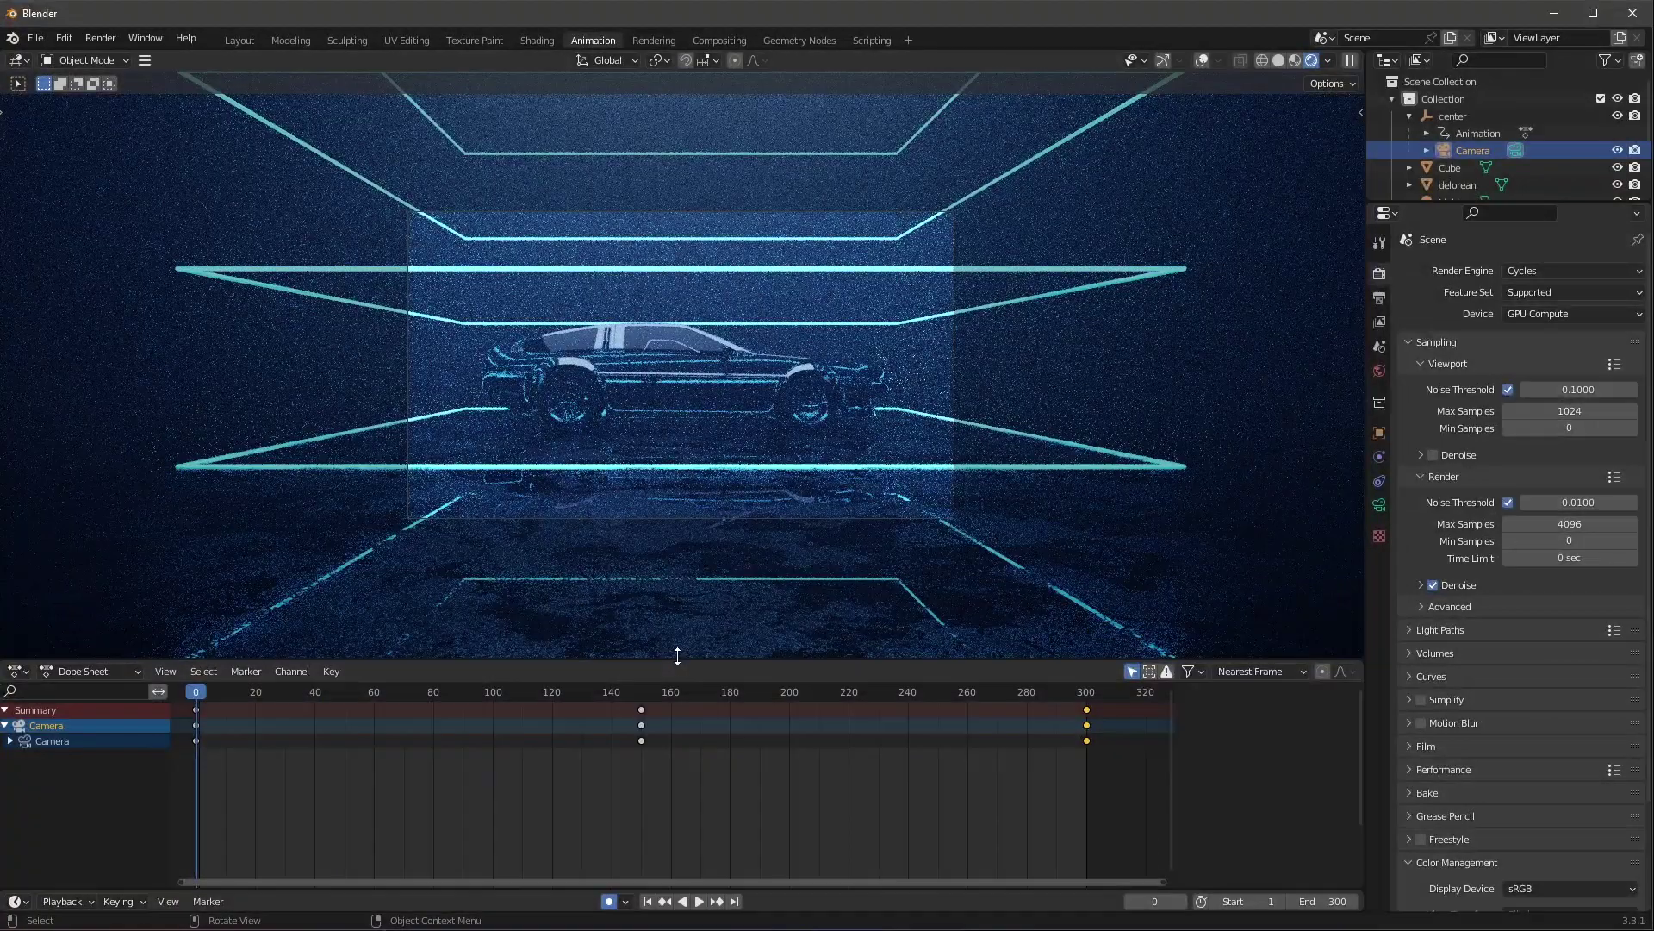